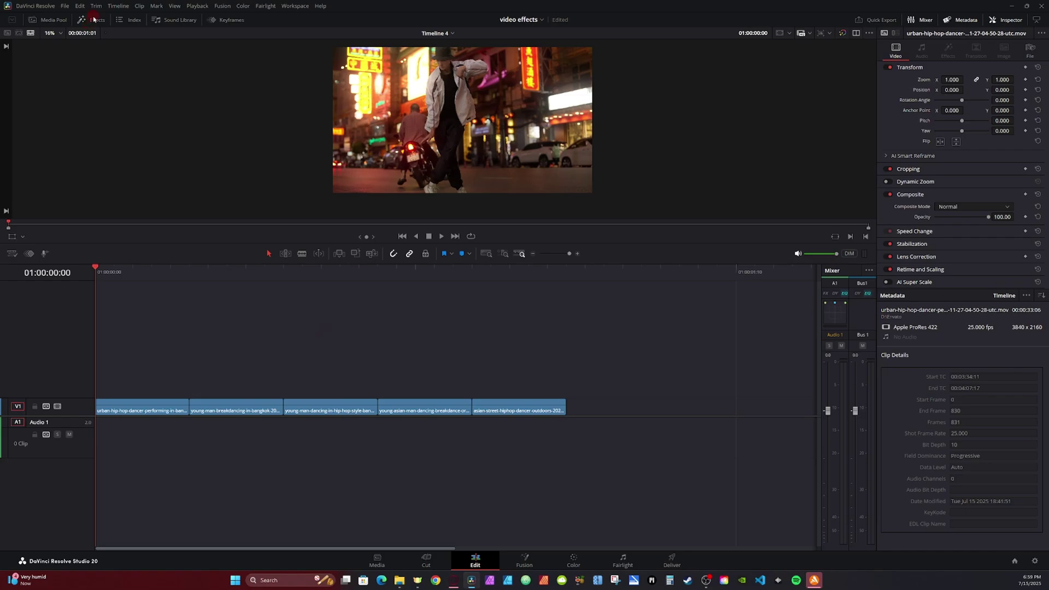
- Place an Adjustment Clip on V2 above the dancer clips and shorten it to 120 frames
click(94, 20)
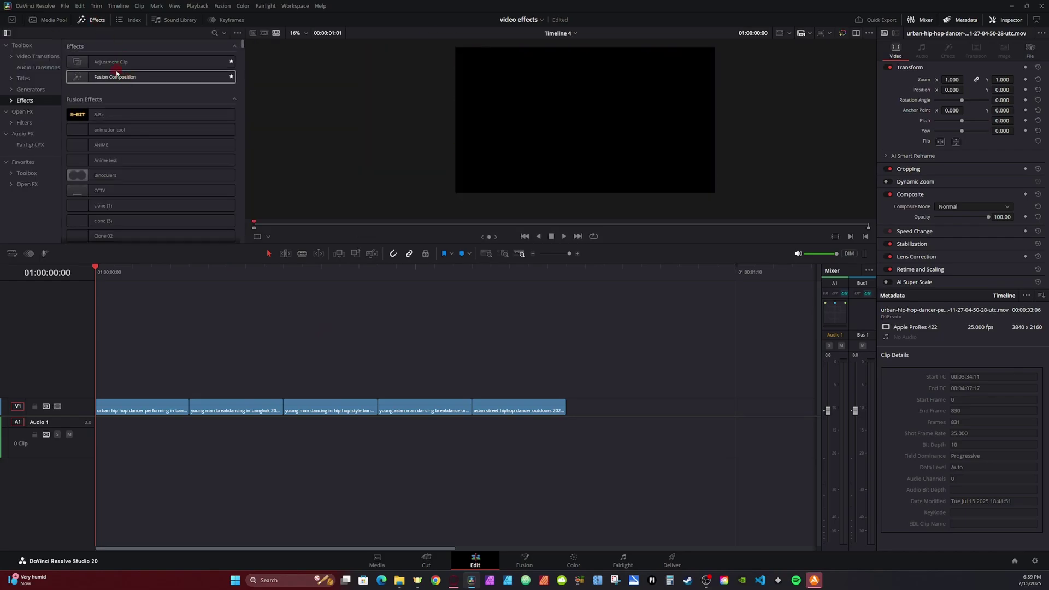
drag(110, 61, 135, 392)
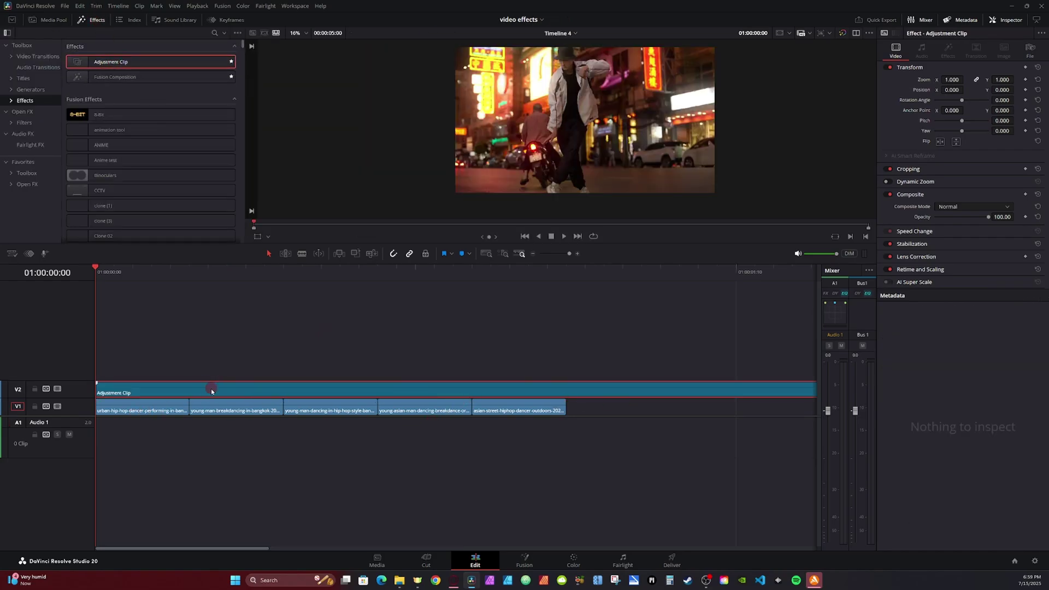
key(ctrl+d)
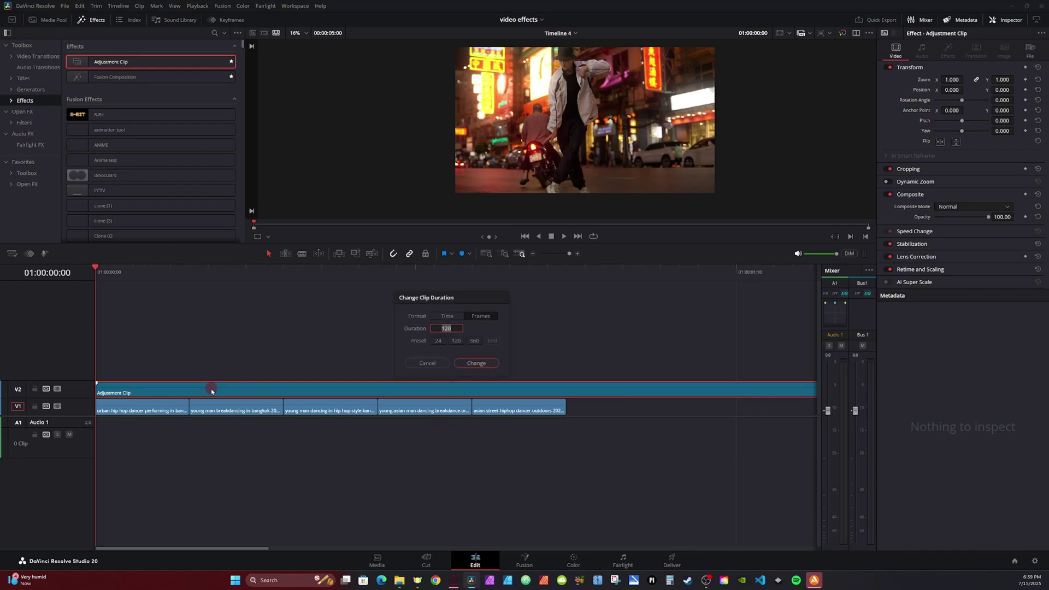
click(456, 341)
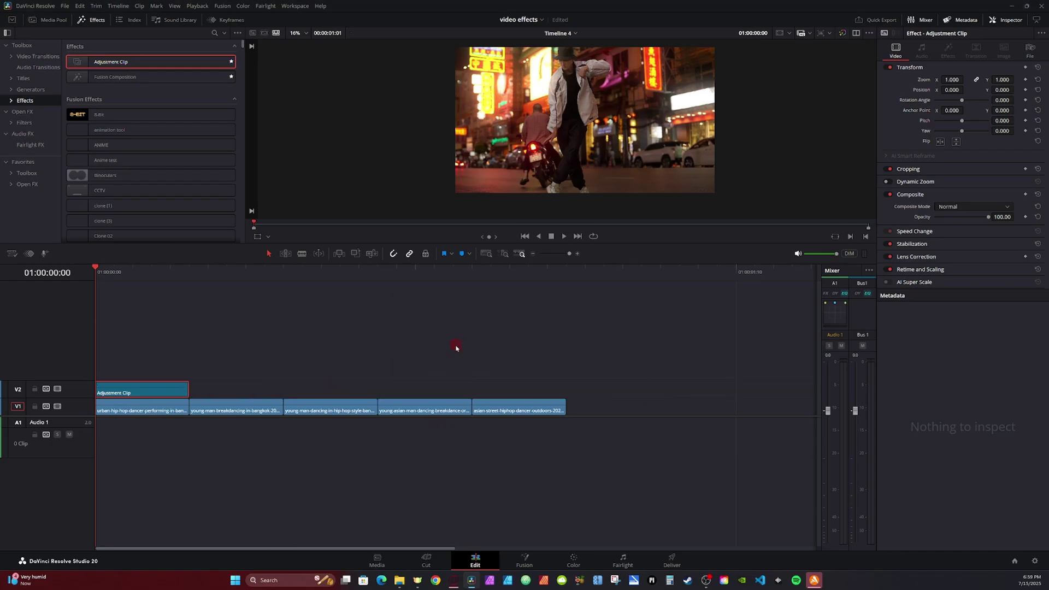
right_click(141, 392)
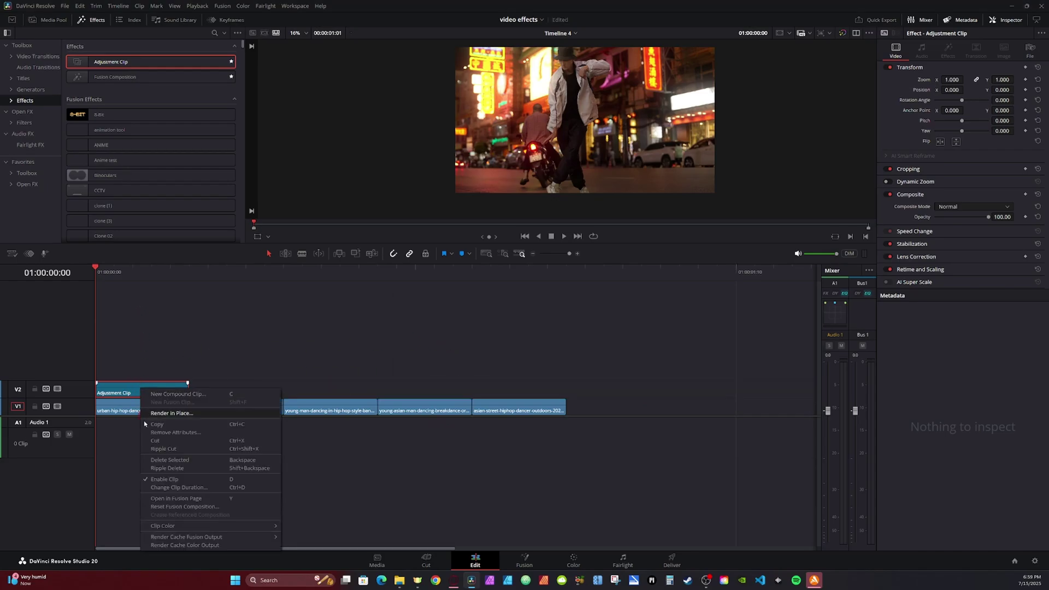
- Open the adjustment clip in Fusion and insert a Transform node into the chain
click(164, 498)
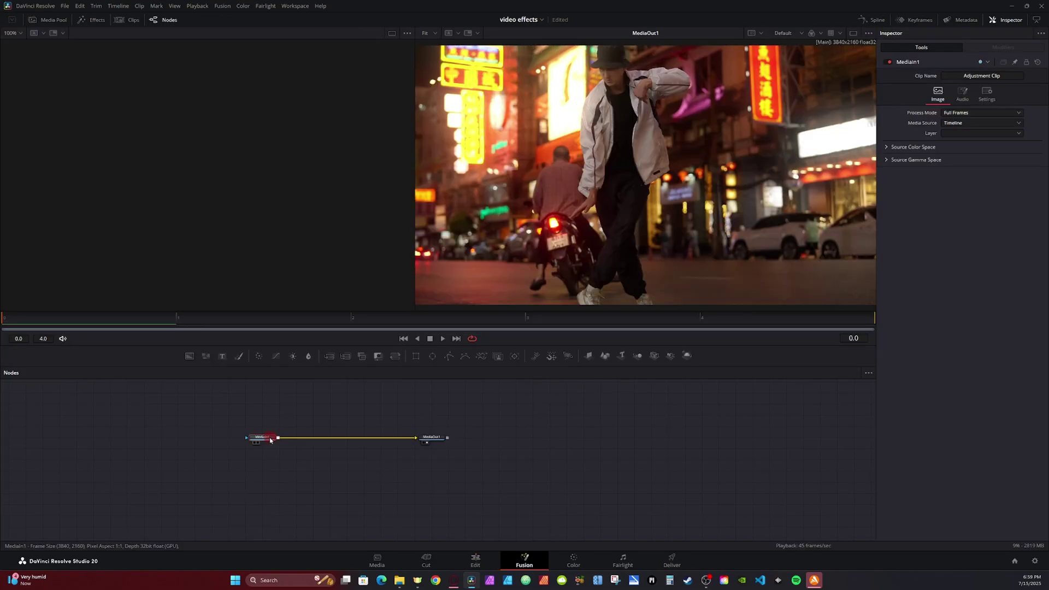
key(shift+space)
text(plan)
key(BackSpace)
key(BackSpace)
key(BackSpace)
key(BackSpace)
text(tran)
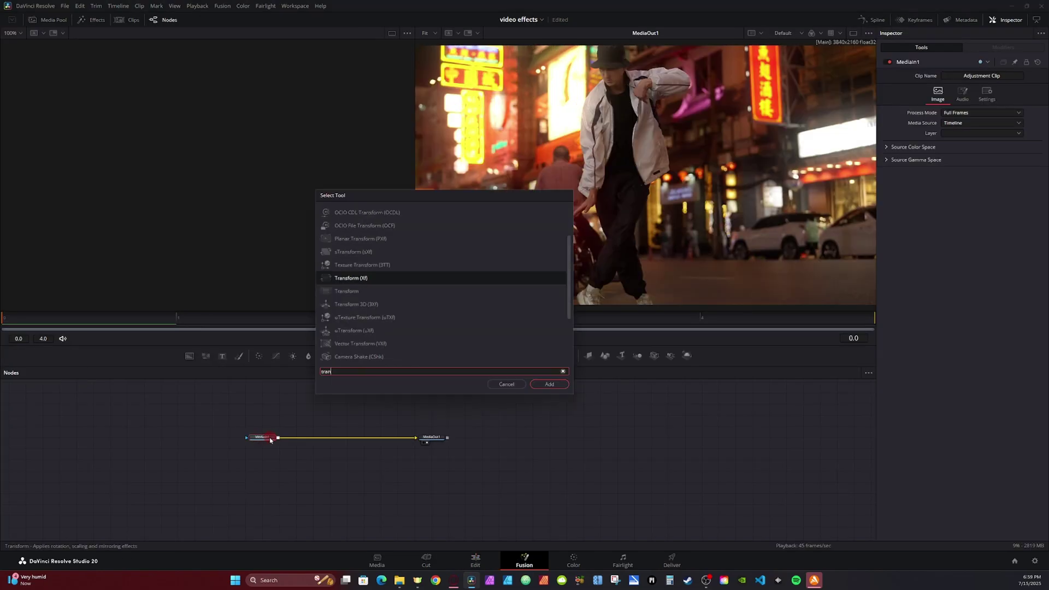
key(Down)
key(Return)
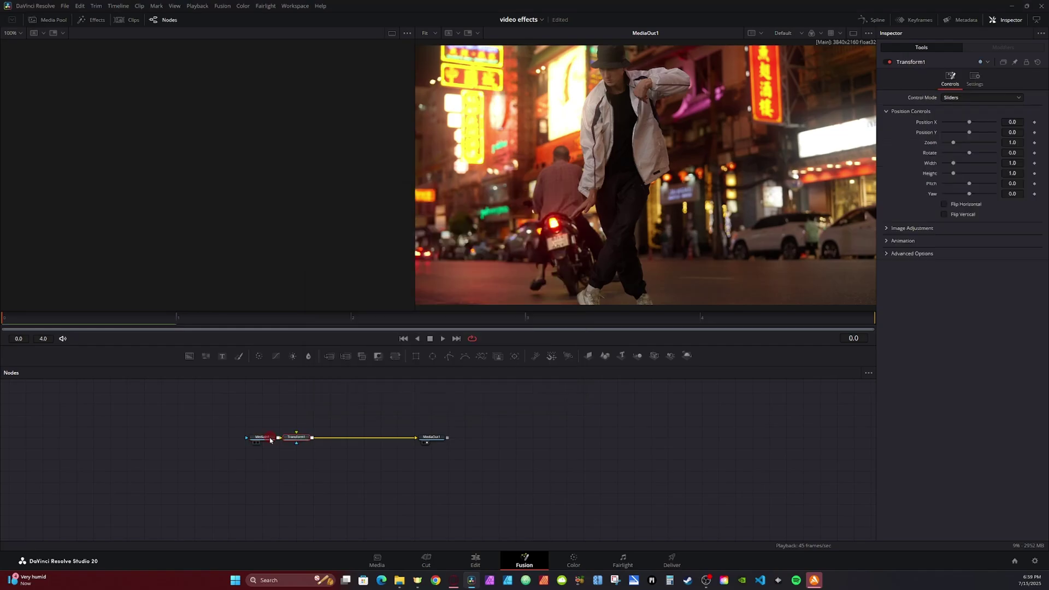
- Drive the Transform's Zoom with Anim Curves: Duration source, Easing curve, Offset 1.0
right_click(931, 144)
mouse_move(961, 175)
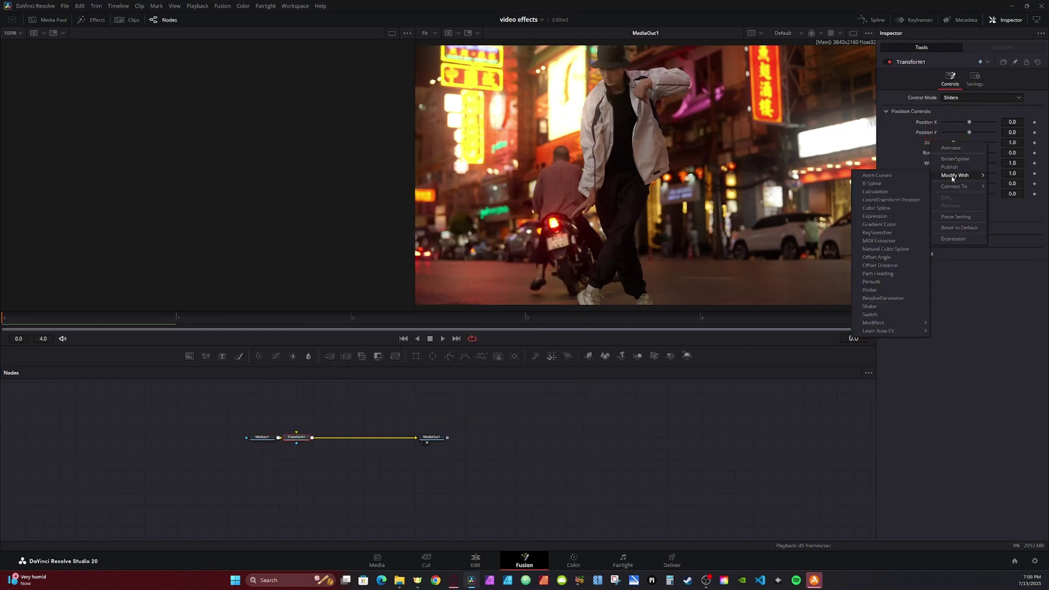
click(907, 179)
click(1022, 47)
click(960, 107)
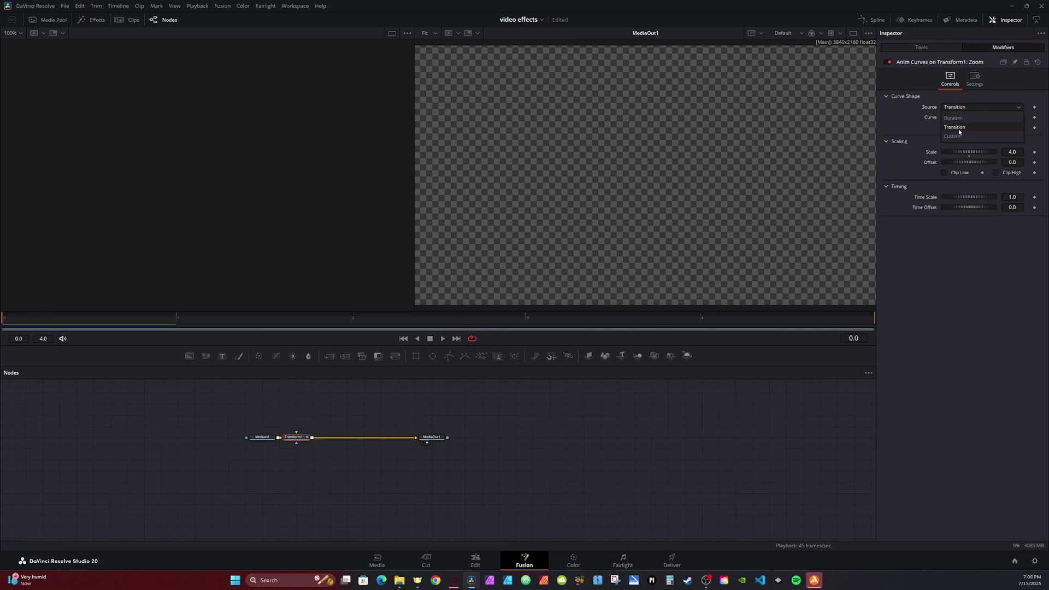
click(957, 118)
click(958, 118)
click(958, 138)
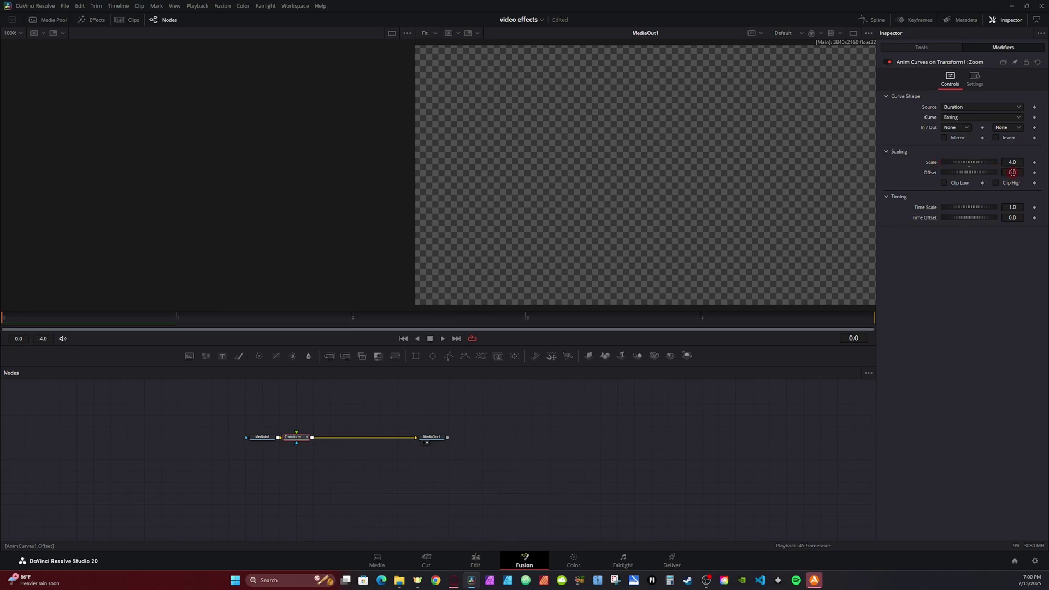
click(1012, 173)
text(1)
key(Tab)
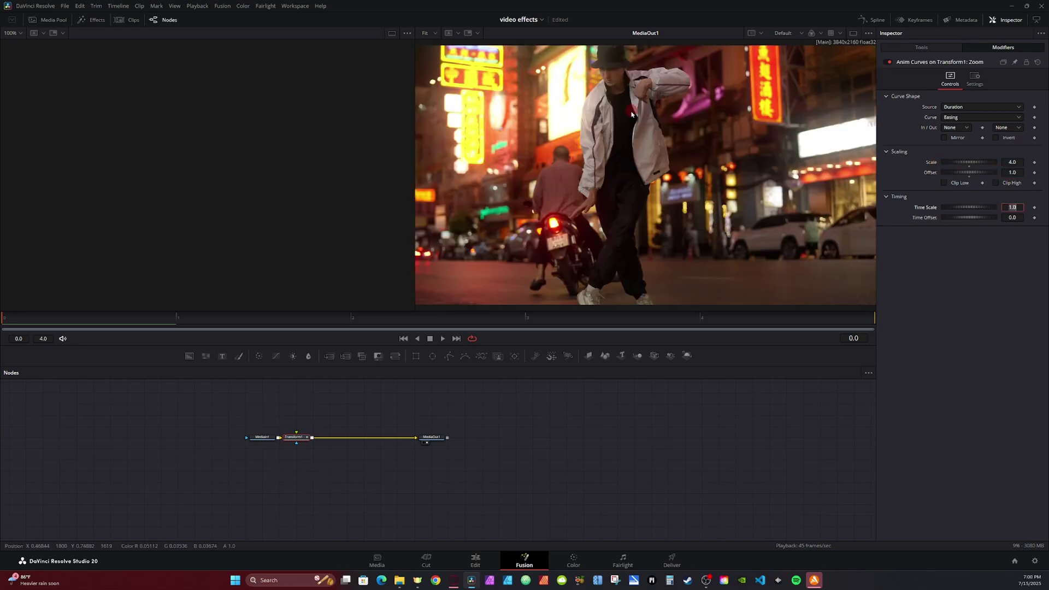
- Check the zoom at frame 4 and set the Zoom curve Scale to 1.3
click(701, 320)
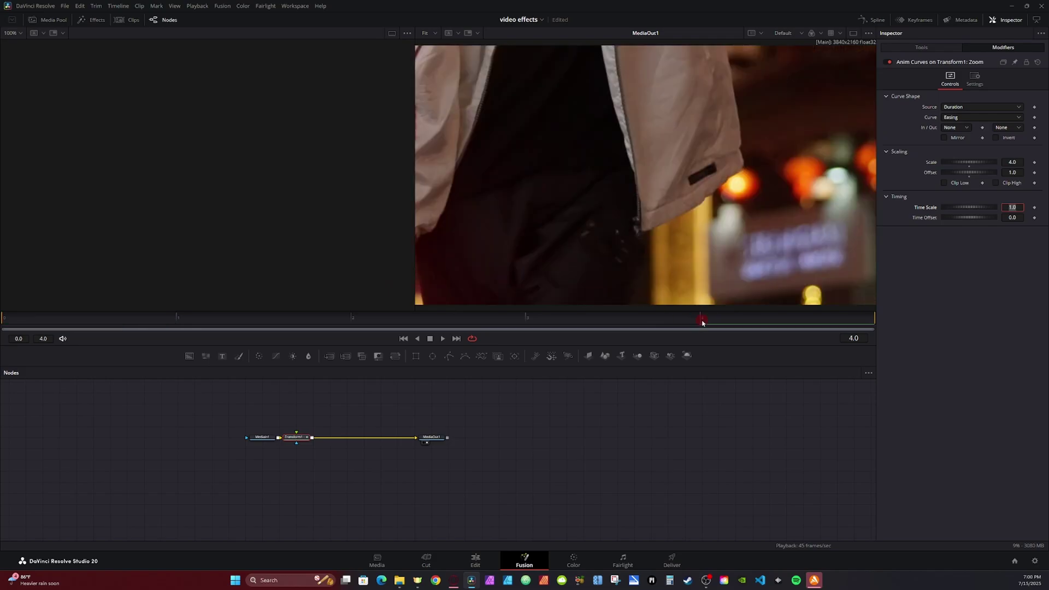
scroll(694, 195, down, 5)
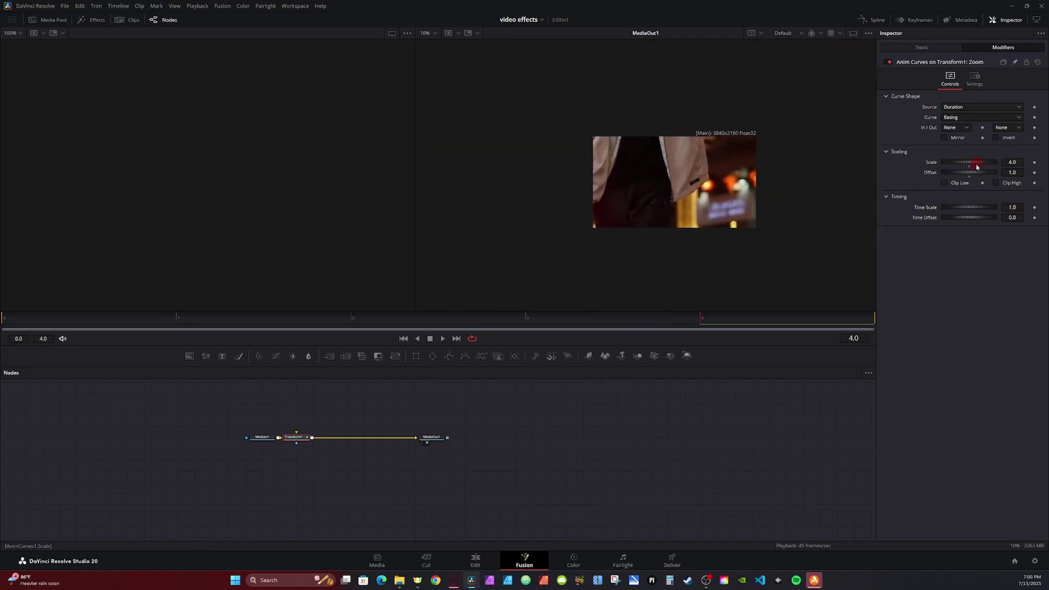
double_click(1013, 162)
text(1.3)
key(Return)
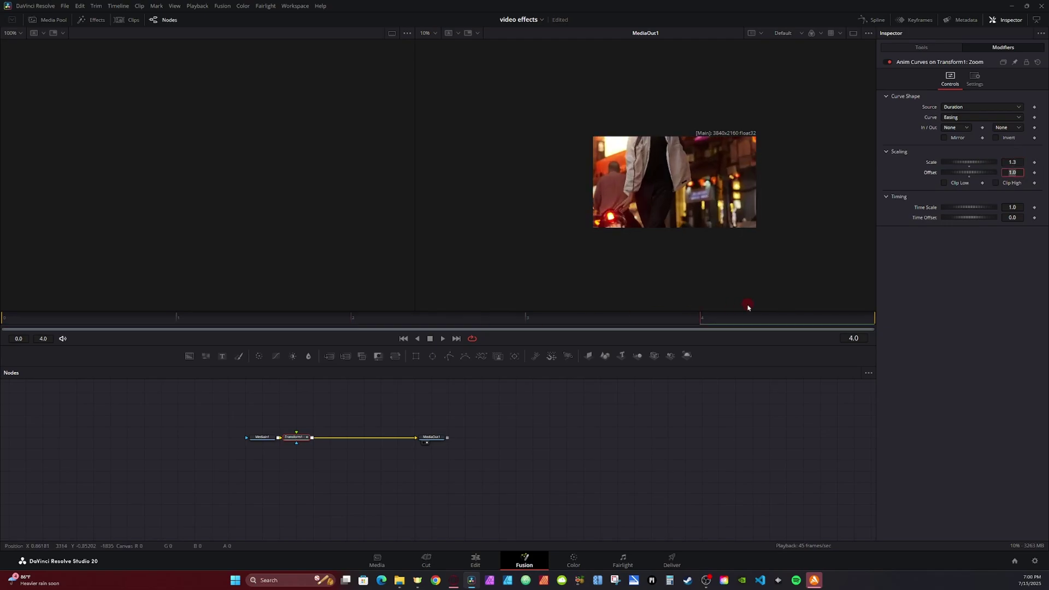
- Set the Transform's Motion Blur to 1.0 and preview the zoom from the first frame
click(931, 49)
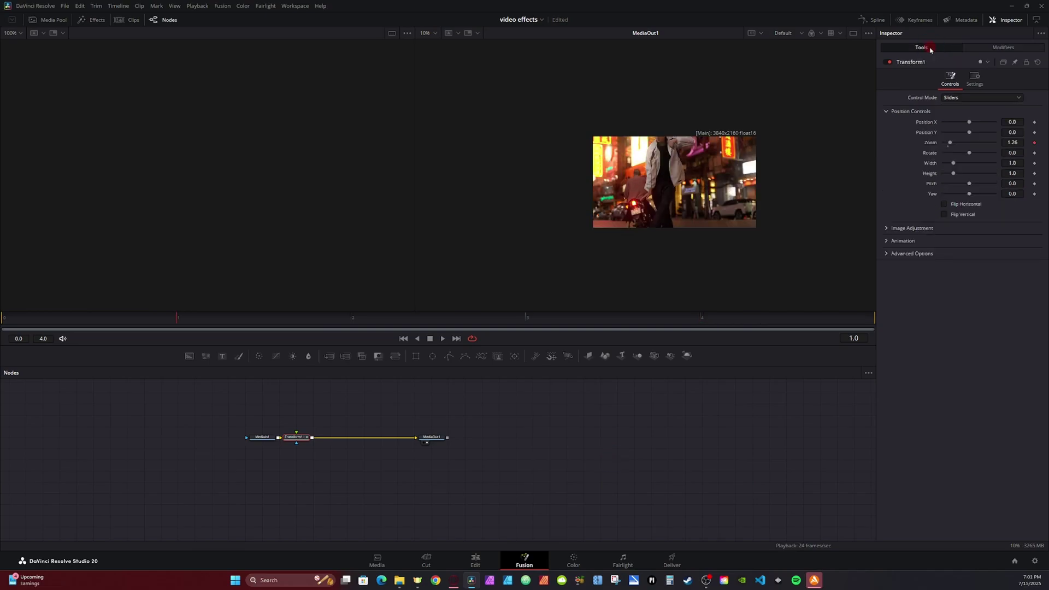
click(887, 242)
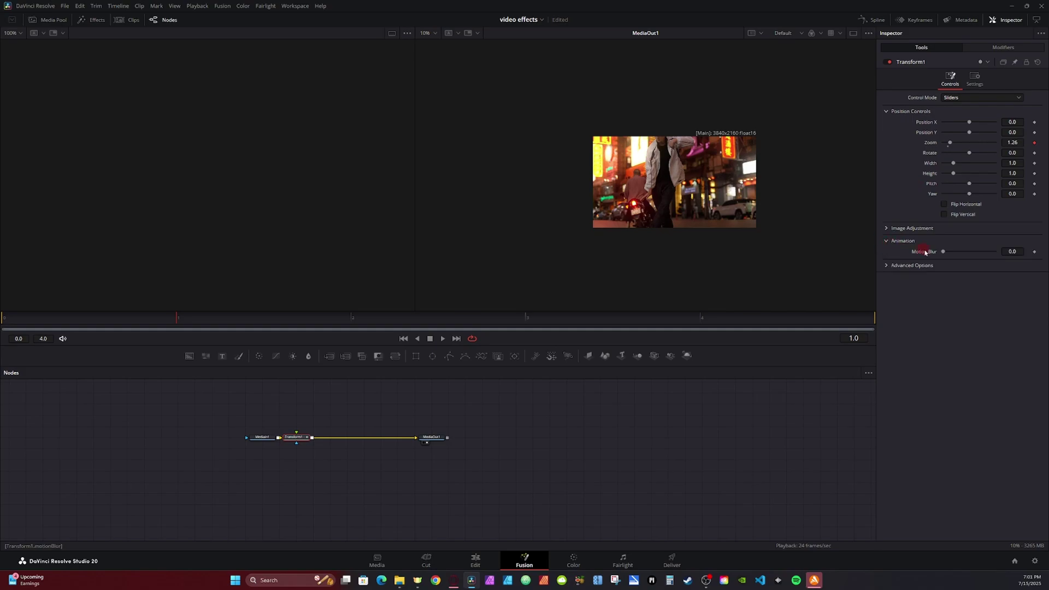
drag(945, 252, 1006, 252)
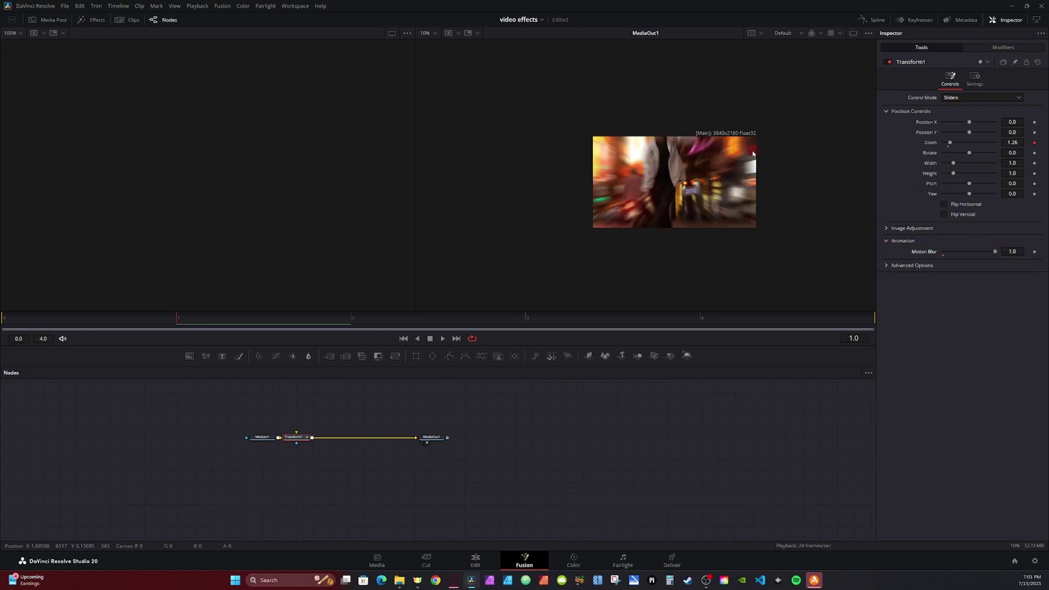
click(14, 319)
key(space)
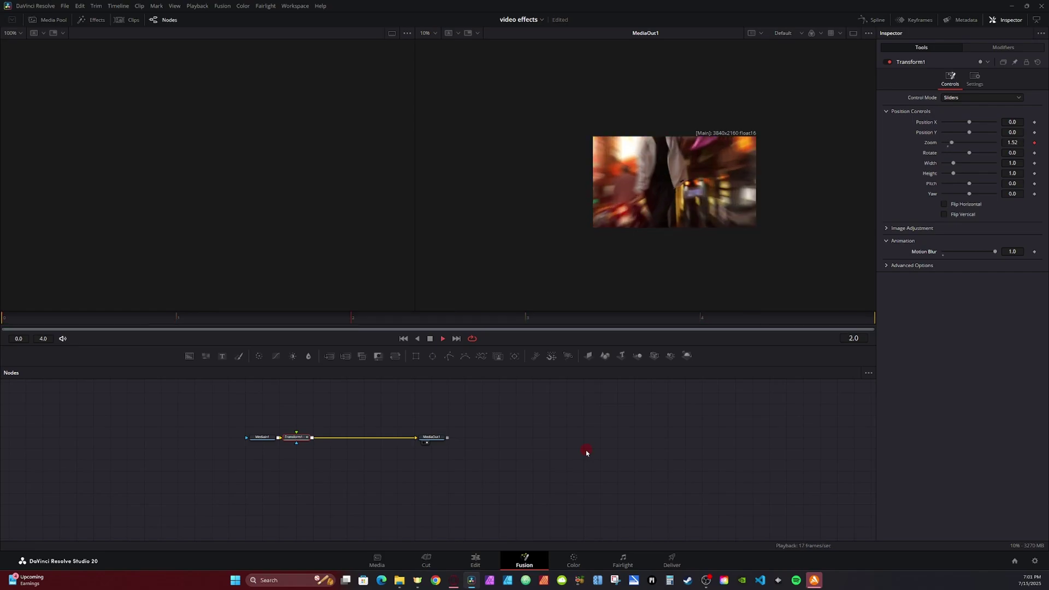
key(space)
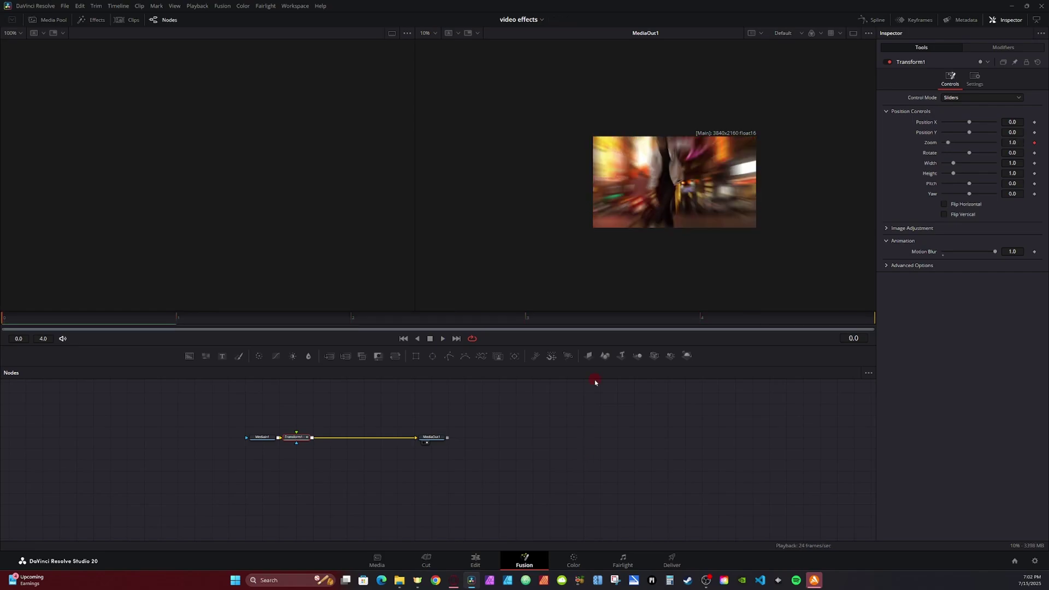
- Insert a Brightness Contrast node after the Transform and nudge it right
click(293, 356)
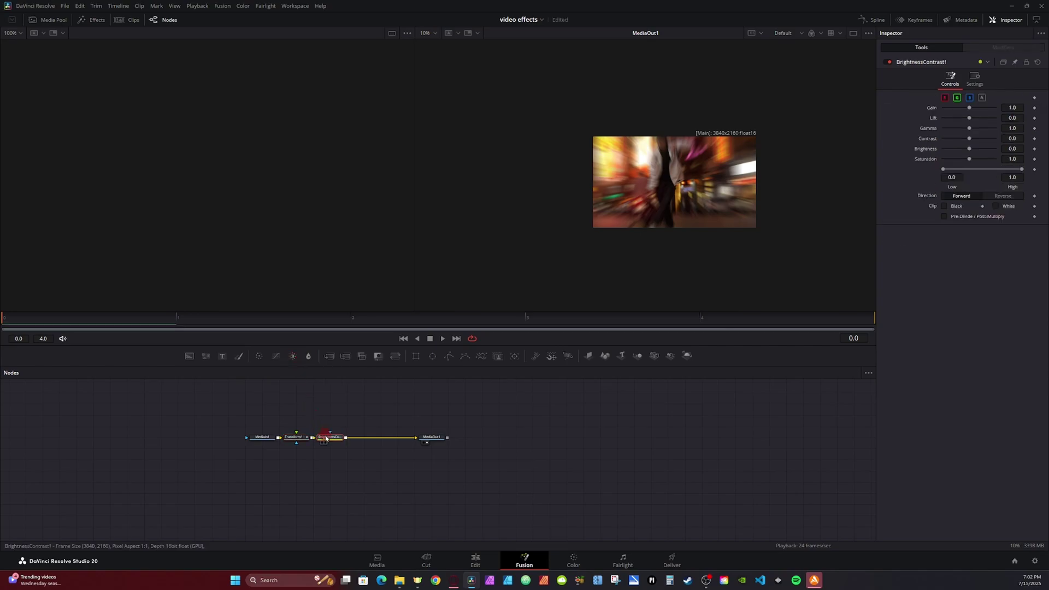
mouse_move(325, 438)
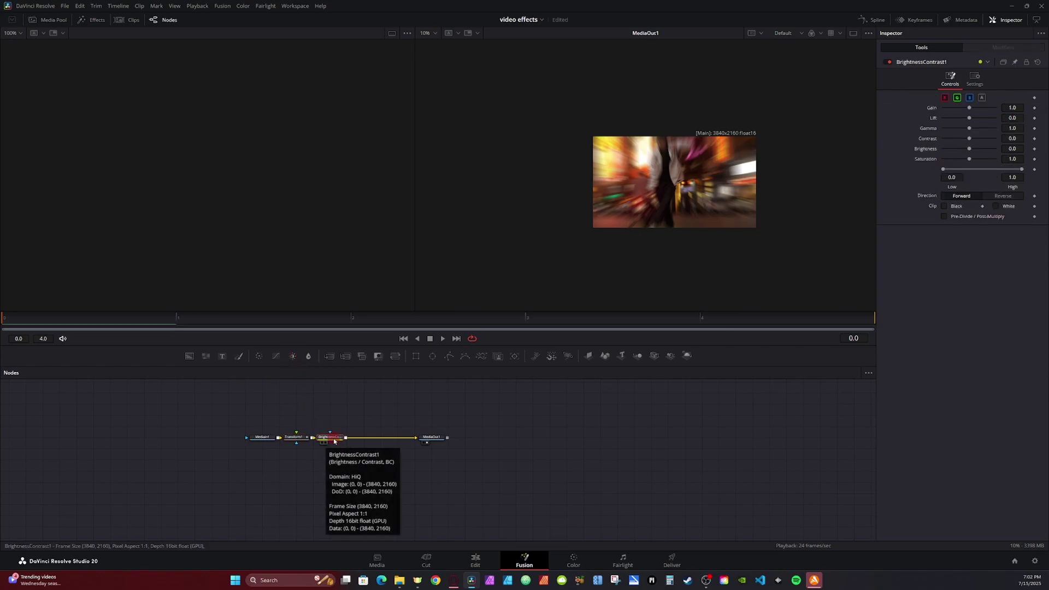
drag(335, 440, 352, 438)
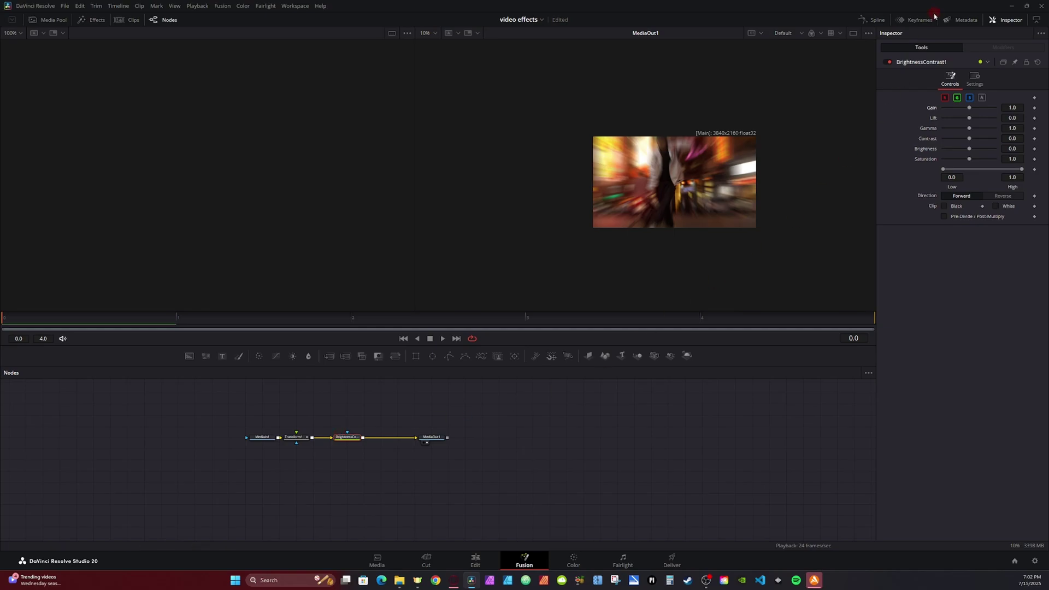
- Animate Gain with Anim Curves: Duration source, Easing, Mirror enabled, Offset 1.0
right_click(932, 111)
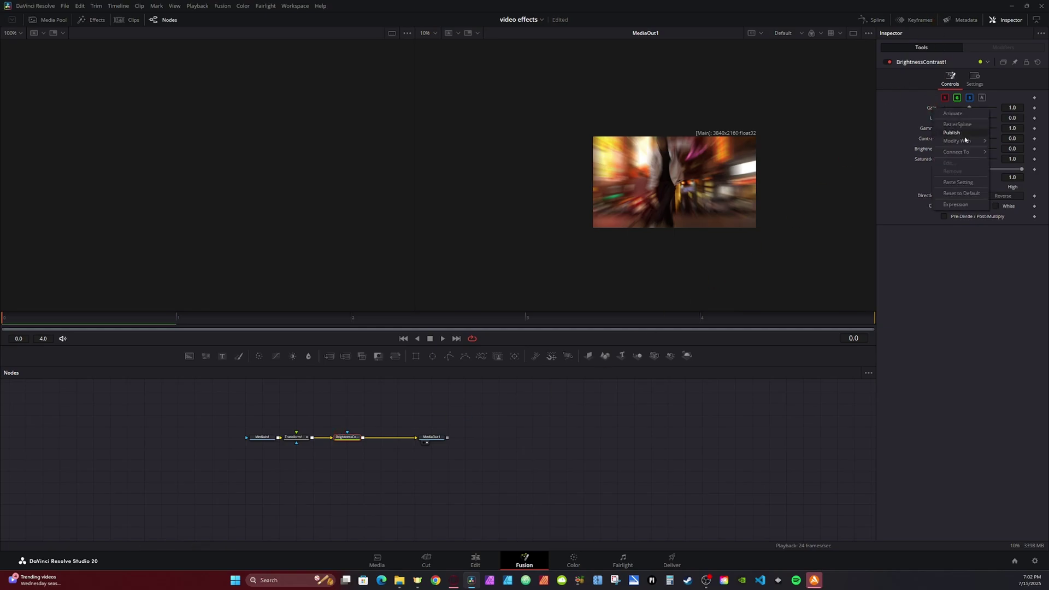
mouse_move(965, 143)
click(913, 141)
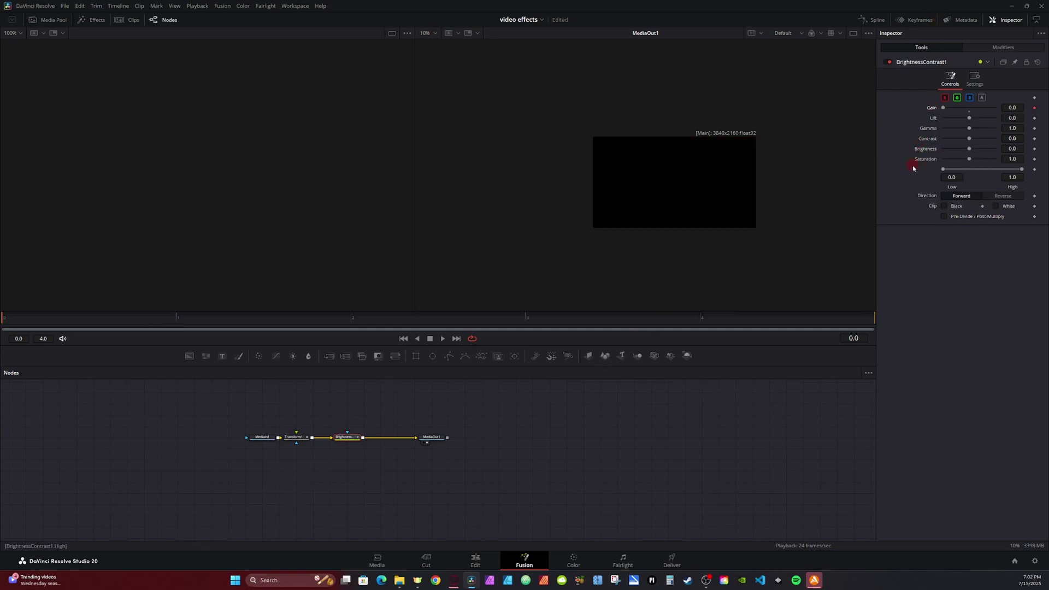
click(996, 49)
click(972, 108)
click(964, 117)
click(965, 118)
click(963, 137)
click(944, 138)
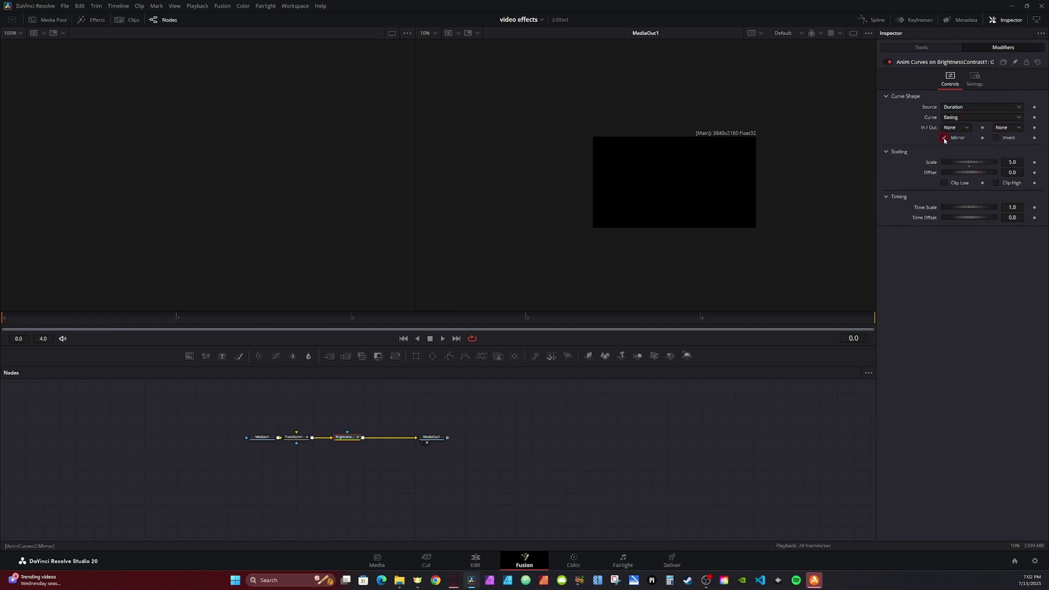
click(1013, 172)
text(1)
key(Tab)
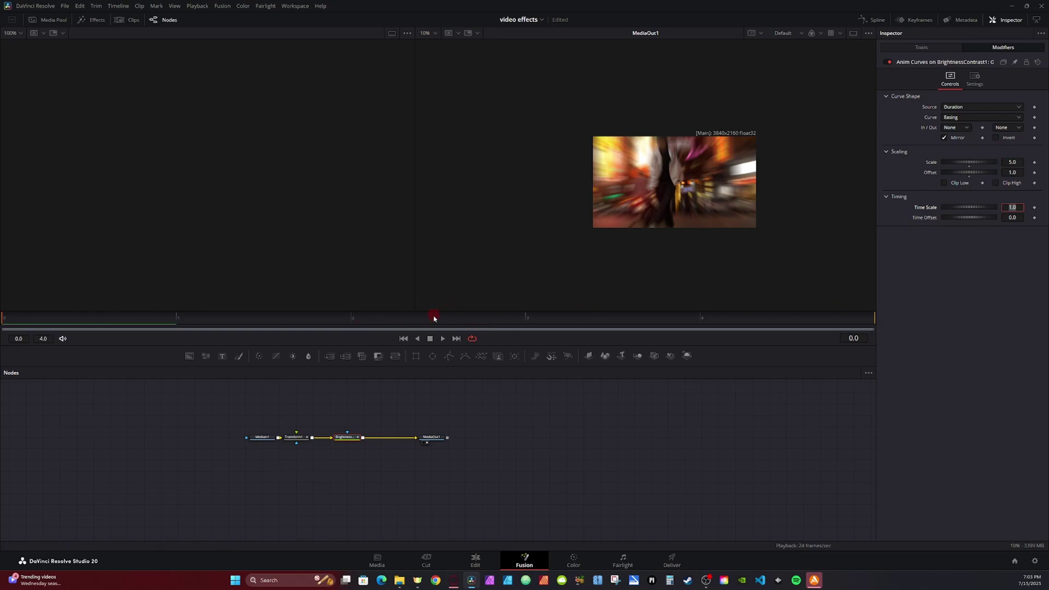
- At frame 2, adjust the Gain curve Scale to about 4.6
click(434, 318)
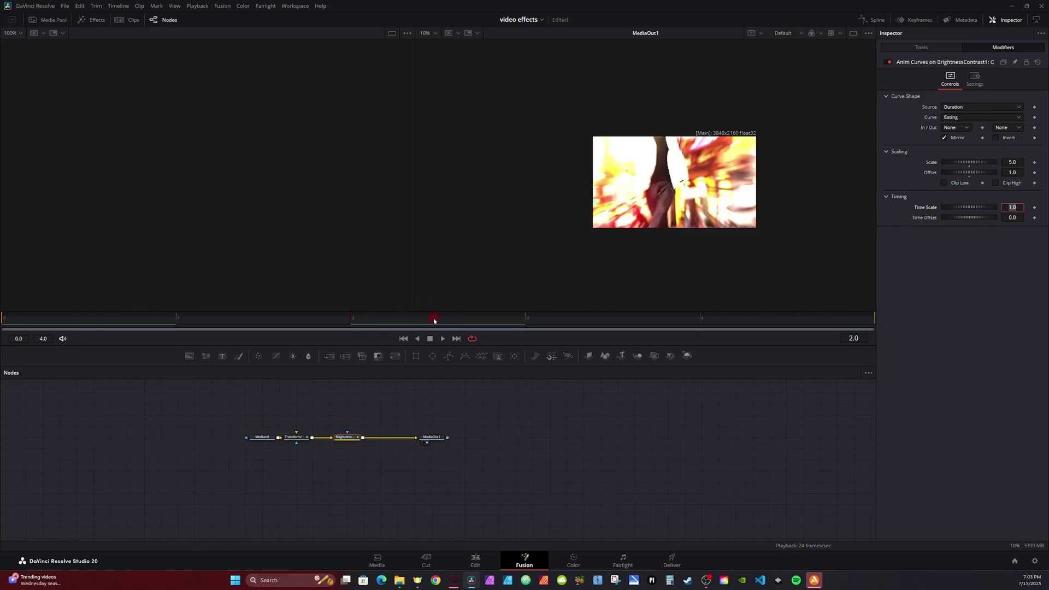
drag(957, 162, 952, 163)
drag(883, 170, 880, 170)
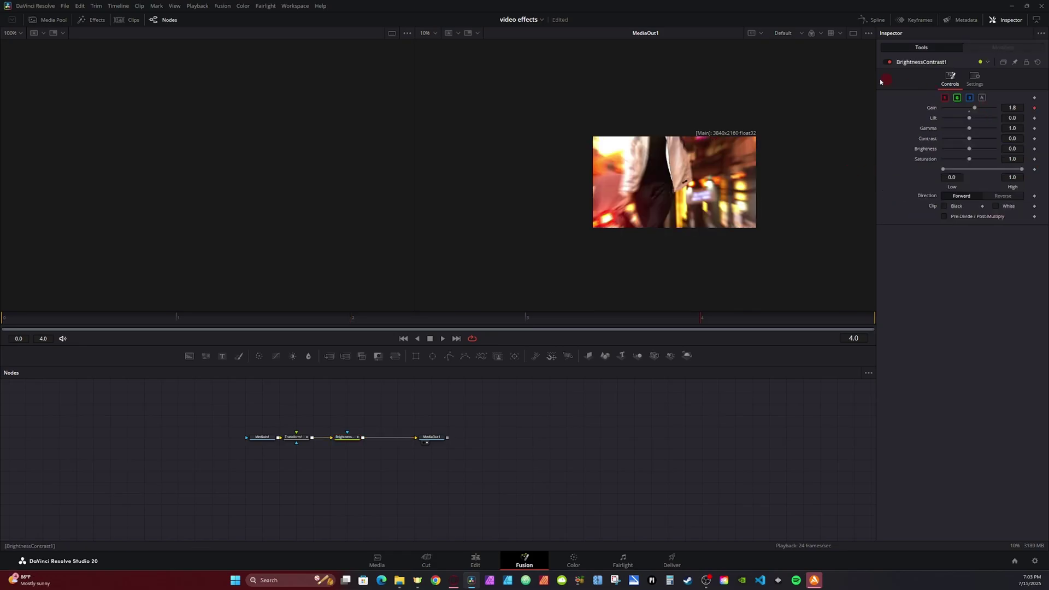
- On the Edit page, select every clip on V1 and V2 and shorten each to 3 seconds
click(478, 557)
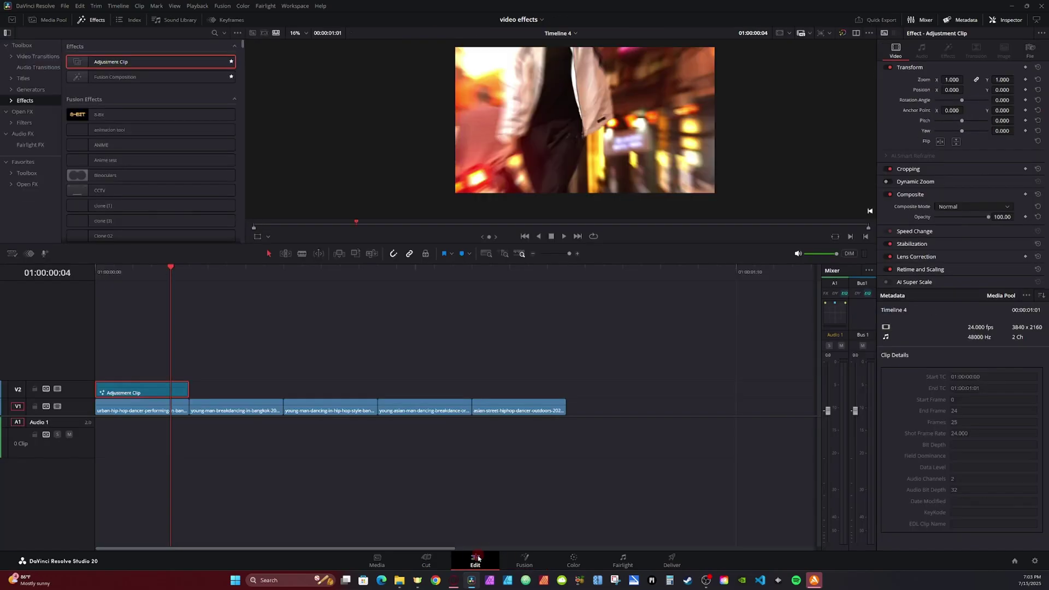
drag(136, 393, 519, 391)
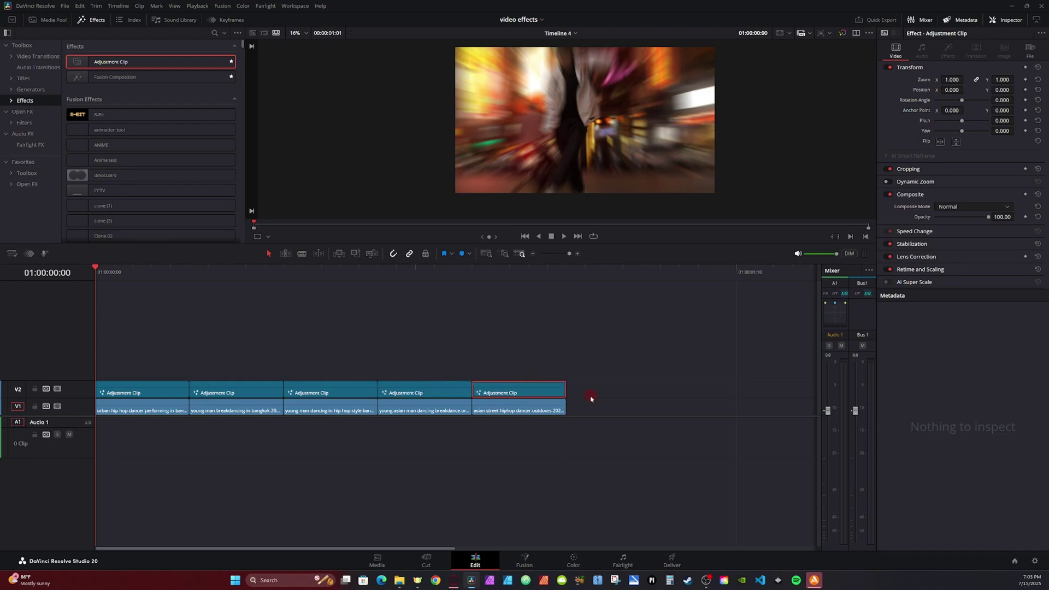
drag(648, 414, 37, 346)
key(ctrl+d)
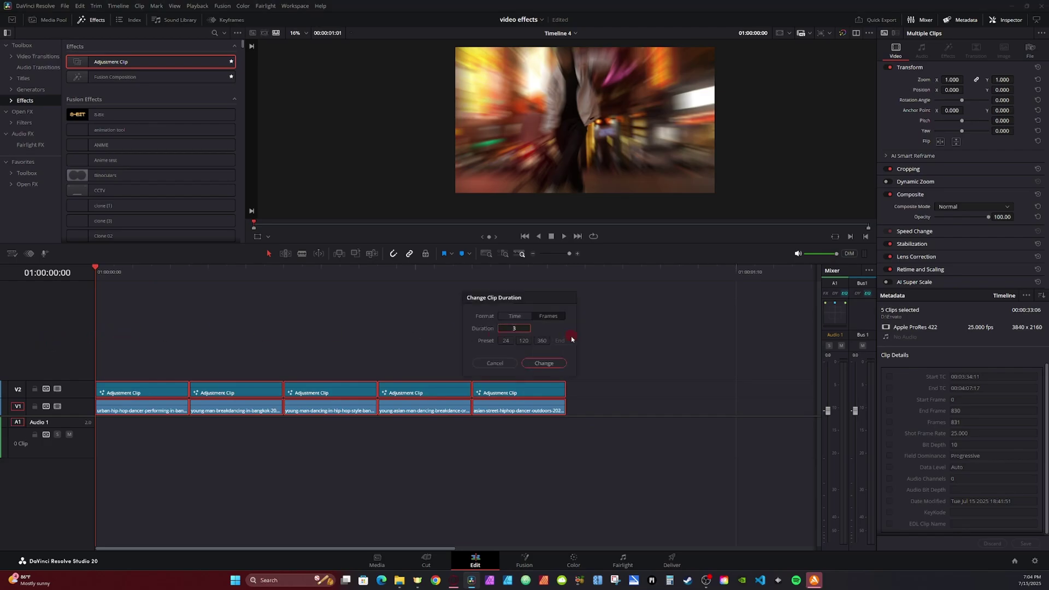
key(Return)
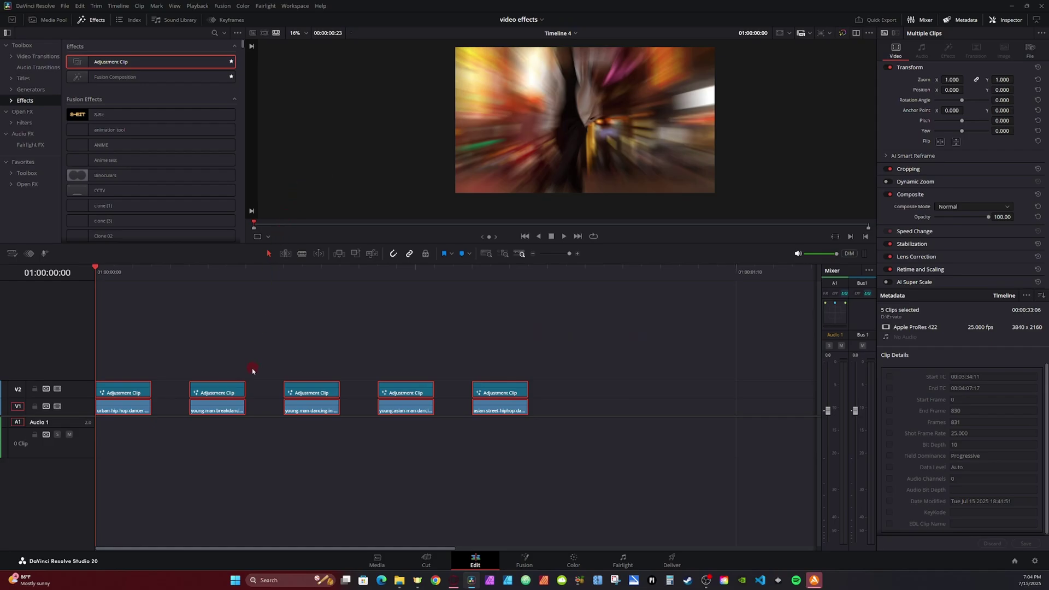
- Delete the timeline gaps and look up the Delete Gaps shortcut in Keyboard Customization
key(ctrl+shift+BackSpace)
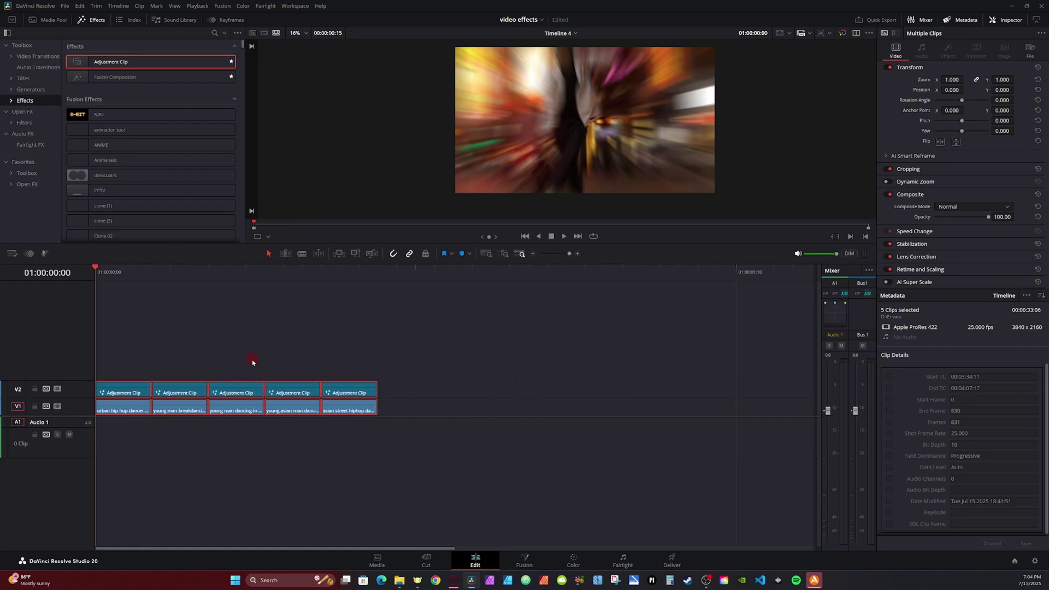
click(81, 6)
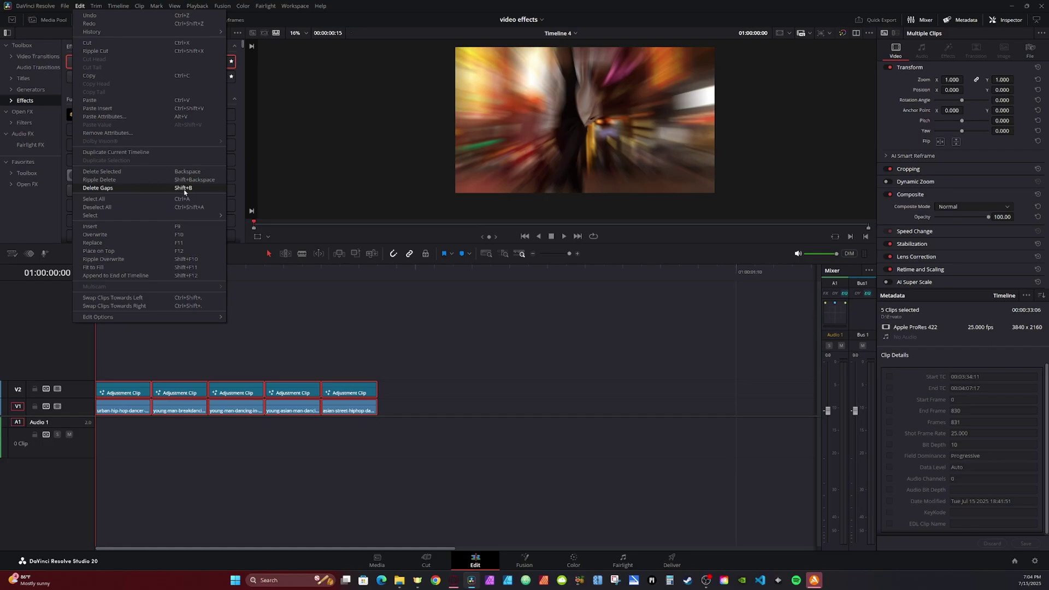
click(64, 6)
click(47, 6)
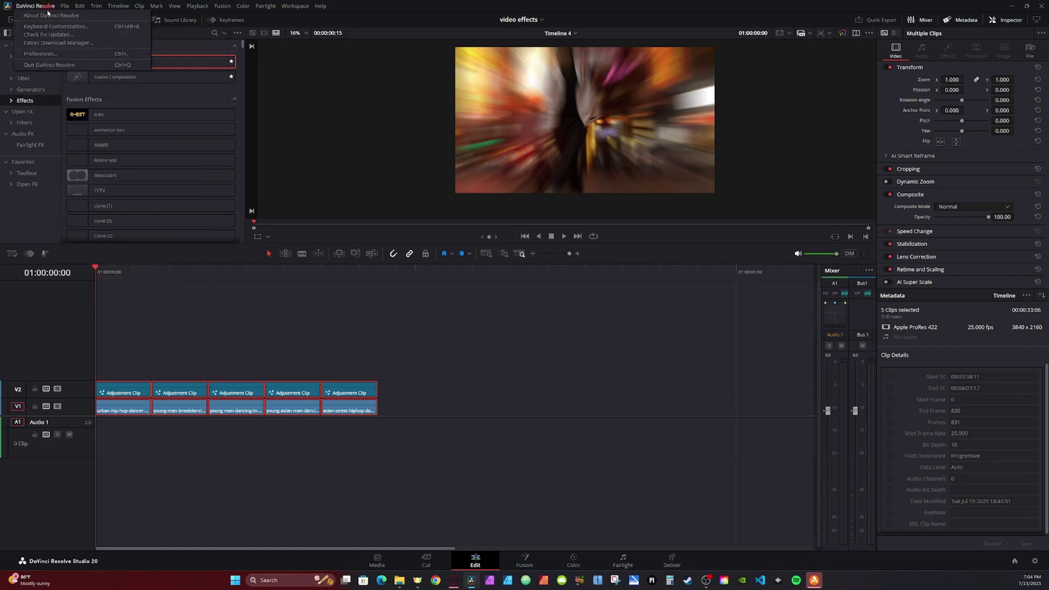
click(48, 27)
text(delete gap)
click(611, 296)
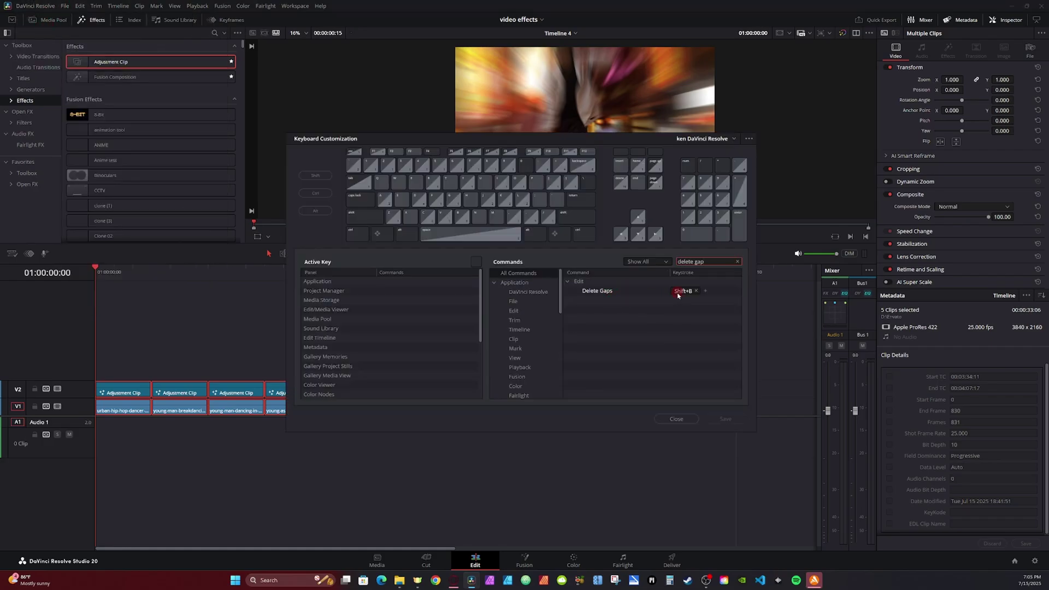
key(Escape)
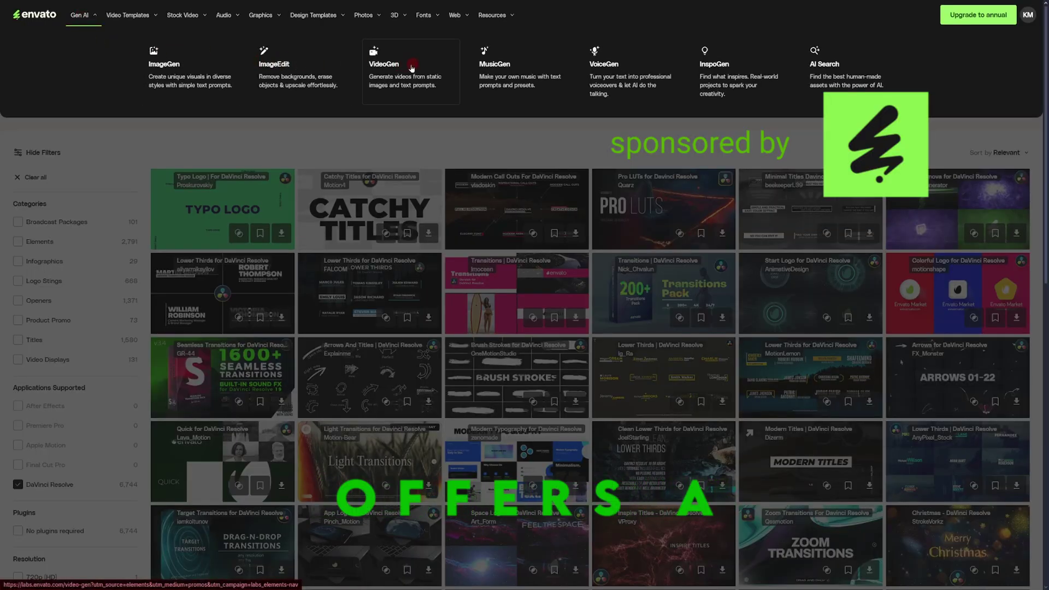
- Select an item on Envato's Video Templates page filtered to DaVinci Resolve
click(412, 68)
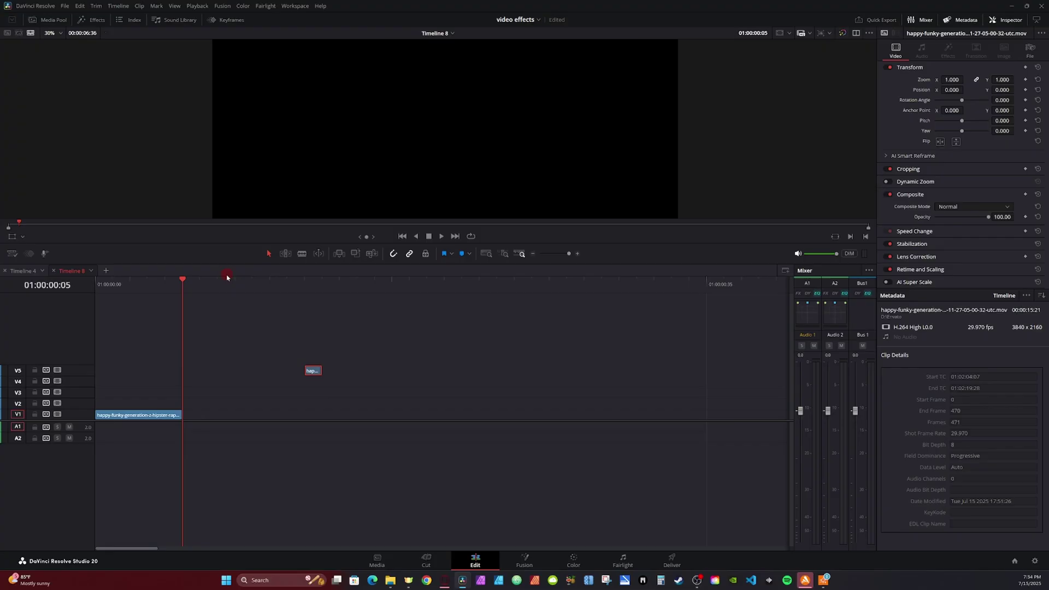
- Step back one frame and turn the dancer clip into a Freeze Frame
key(Left)
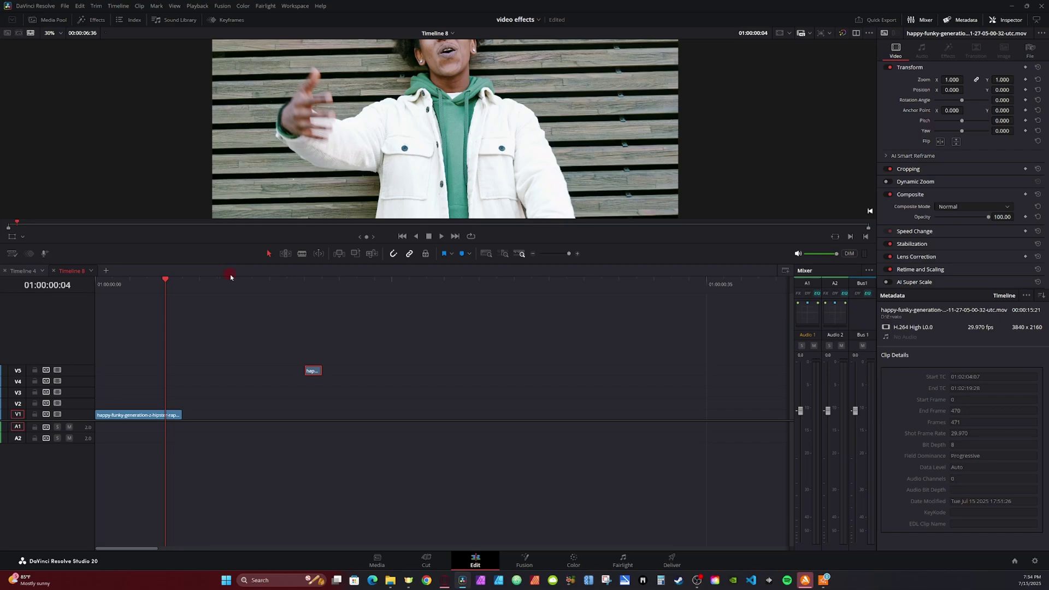
click(181, 410)
key(r)
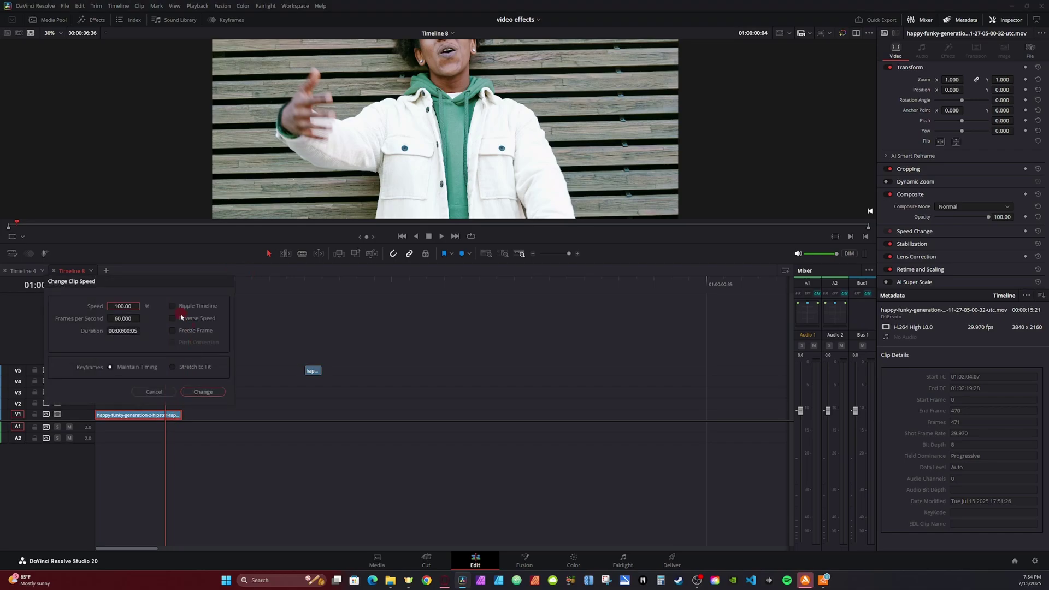
click(171, 332)
click(204, 392)
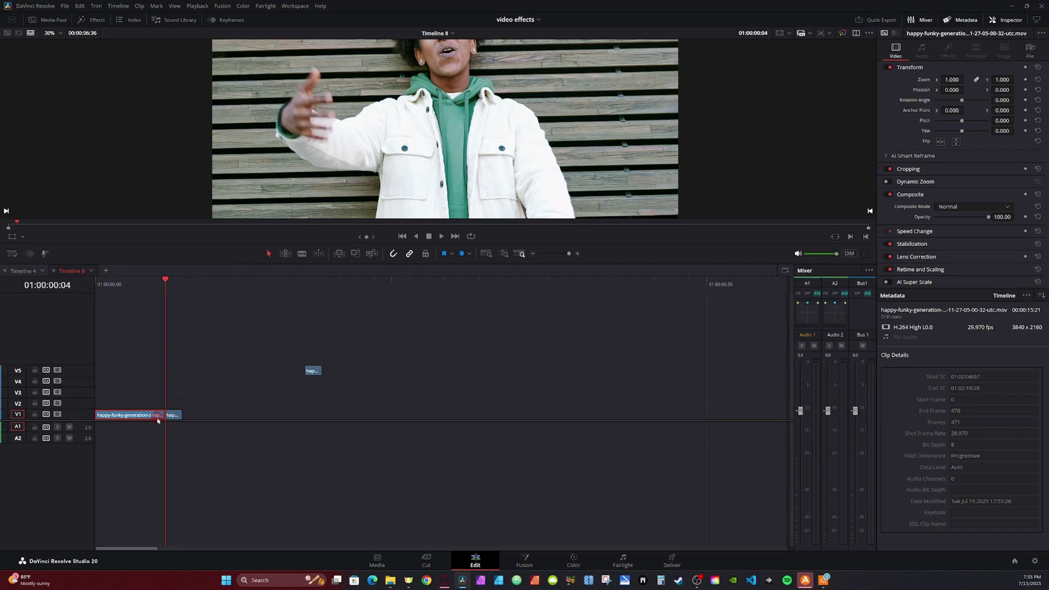
- Export the current frozen frame as a PNG still image
click(173, 416)
click(64, 7)
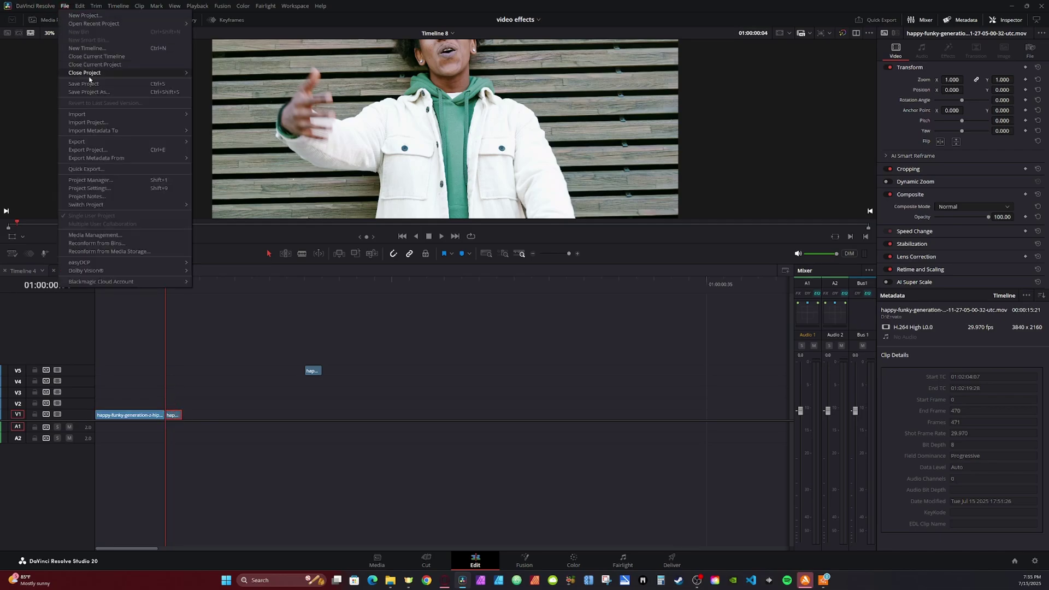
mouse_move(100, 143)
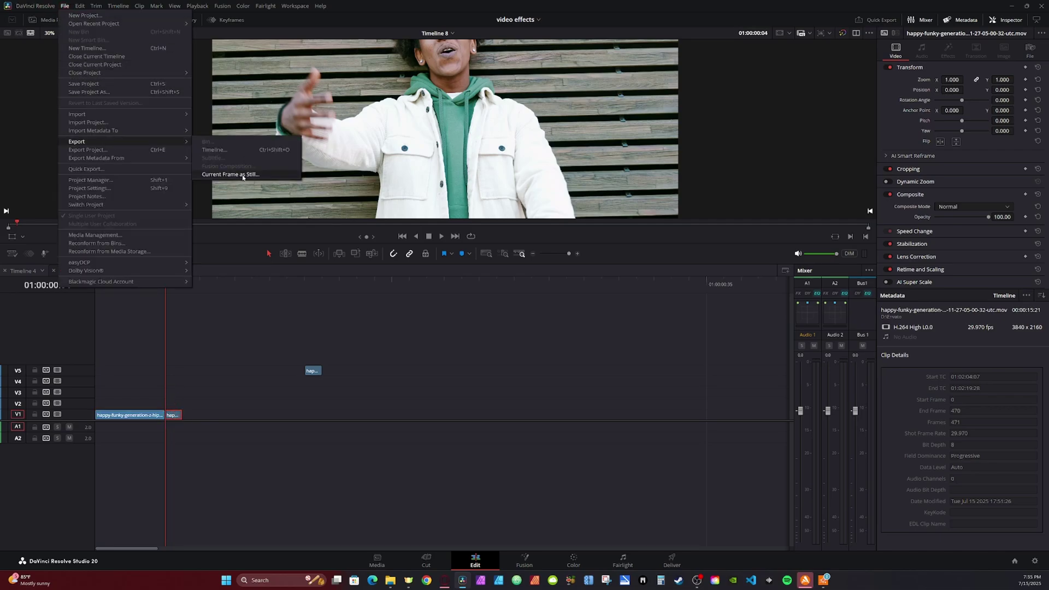
click(243, 175)
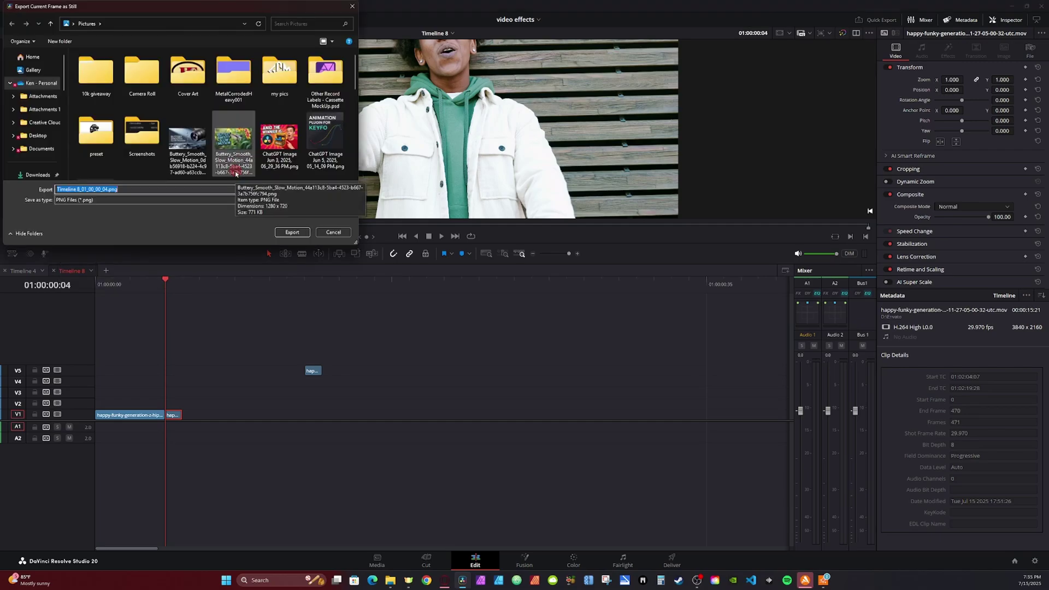
click(292, 232)
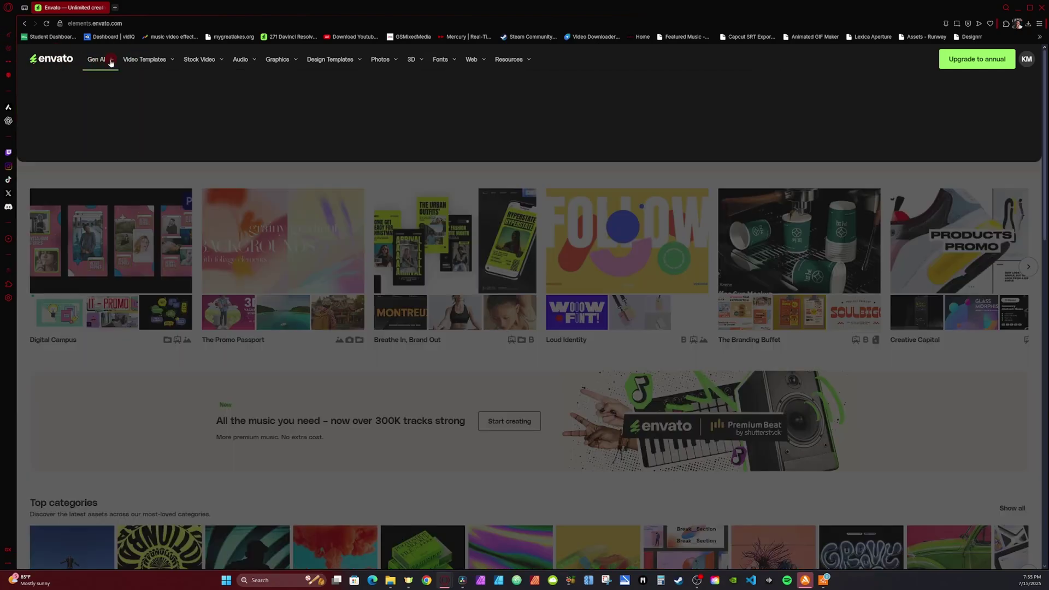
- Copy the first video's prompt from VideoGen History, then go back to AI VideoGen
click(108, 62)
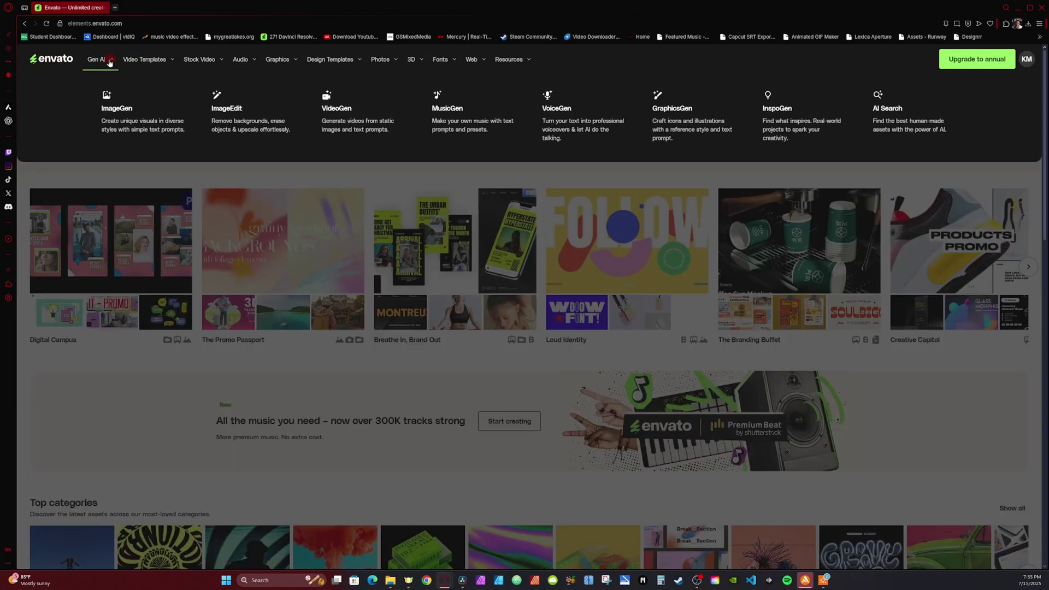
click(338, 109)
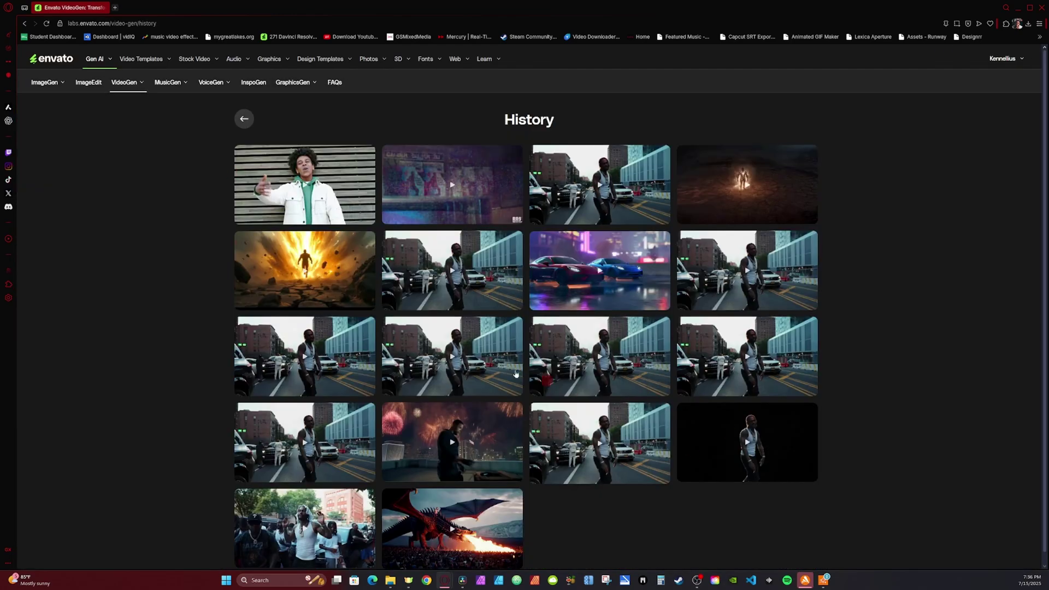
mouse_move(339, 162)
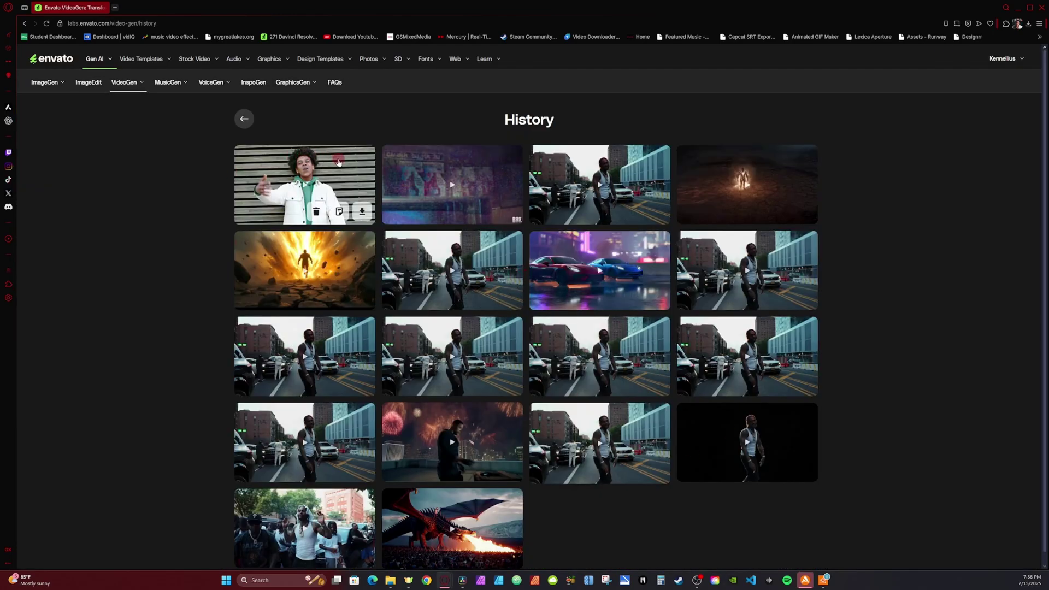
click(339, 213)
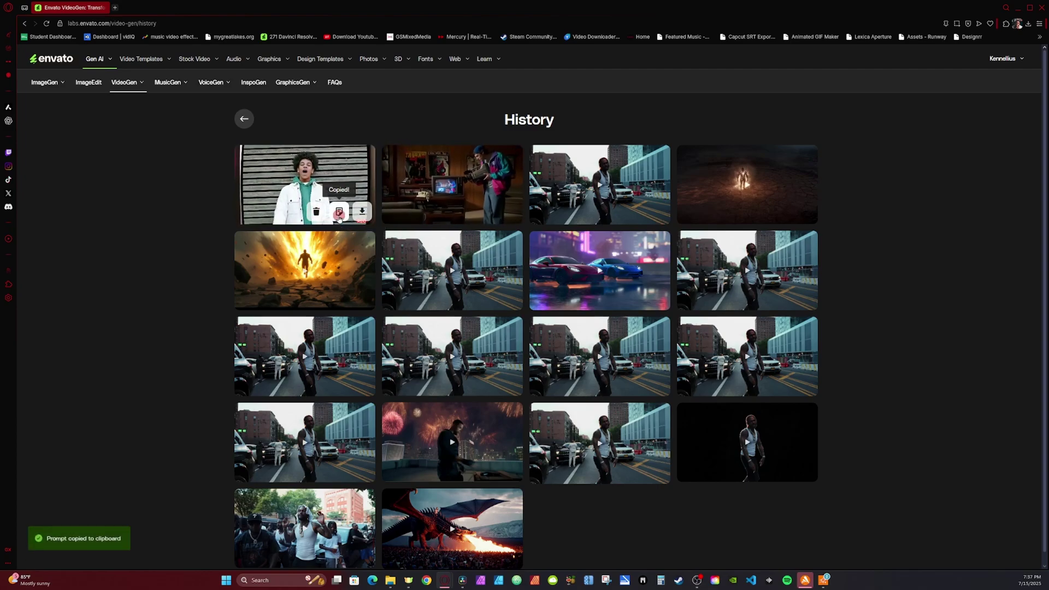
click(244, 120)
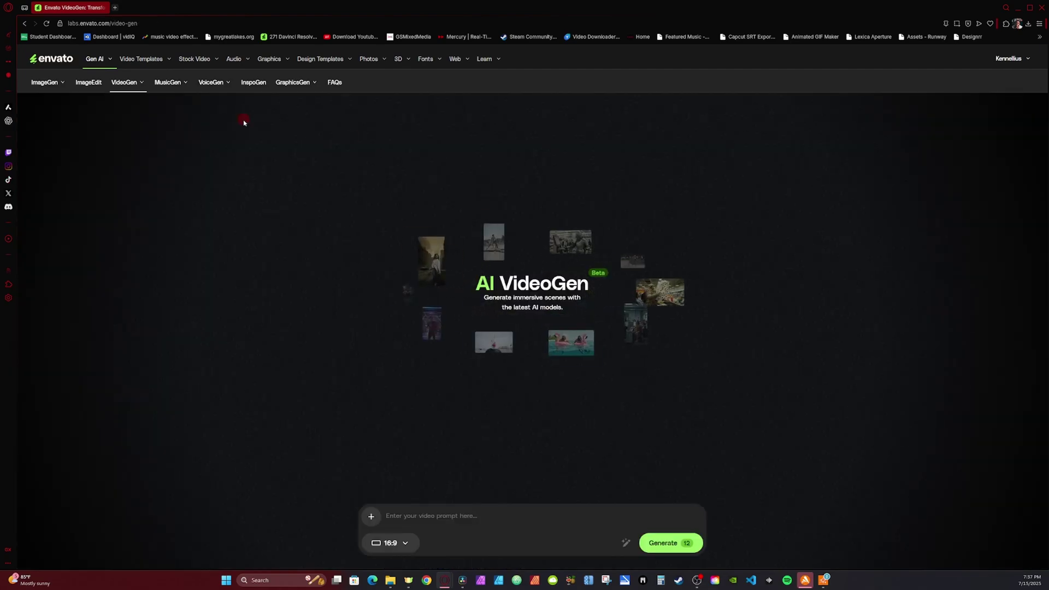
- Upload demo.png as the starting image for the video
click(371, 516)
click(408, 439)
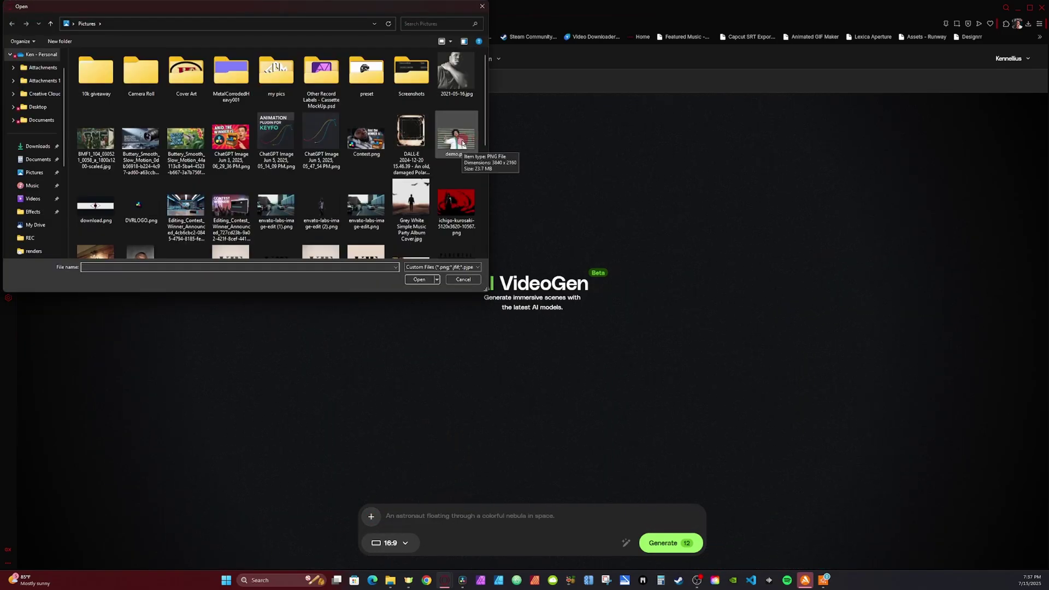
click(459, 139)
click(420, 280)
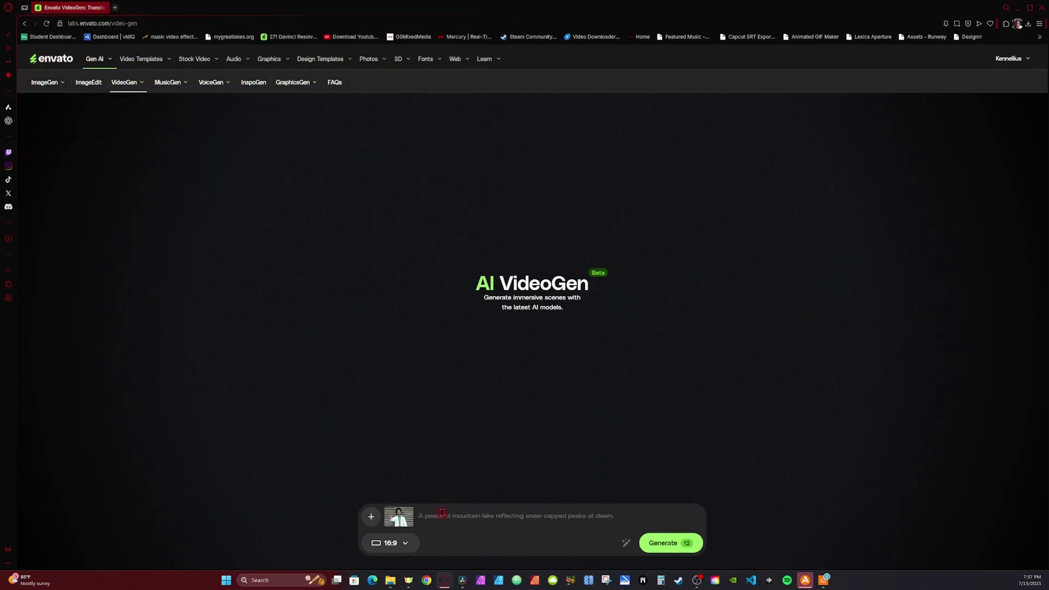
click(442, 516)
- Paste the 1990s VHS camcorder-reveal prompt into the prompt box and review it
key(ctrl+v)
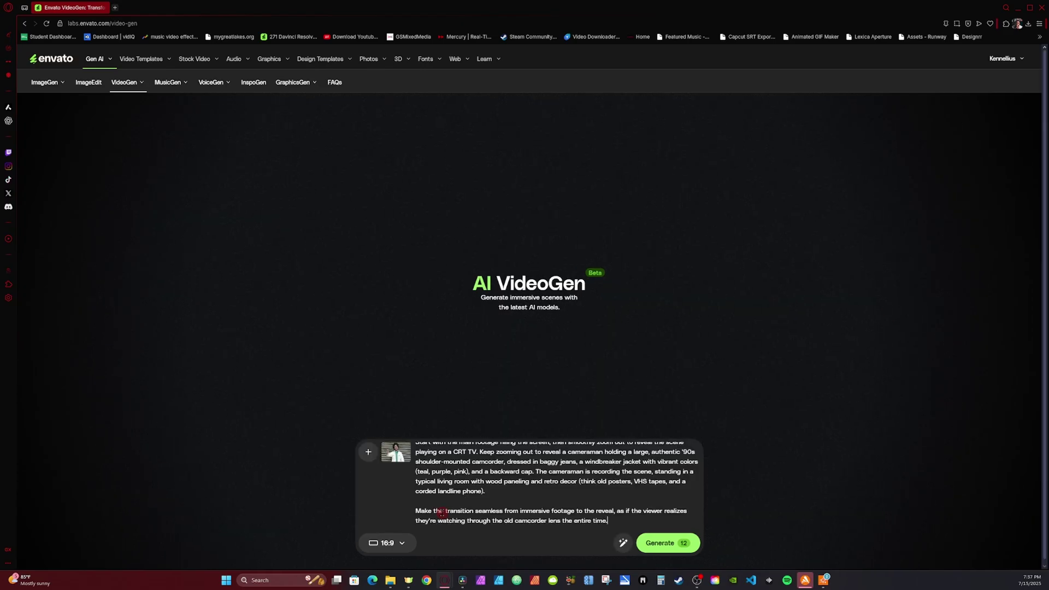
scroll(466, 453, up, 3)
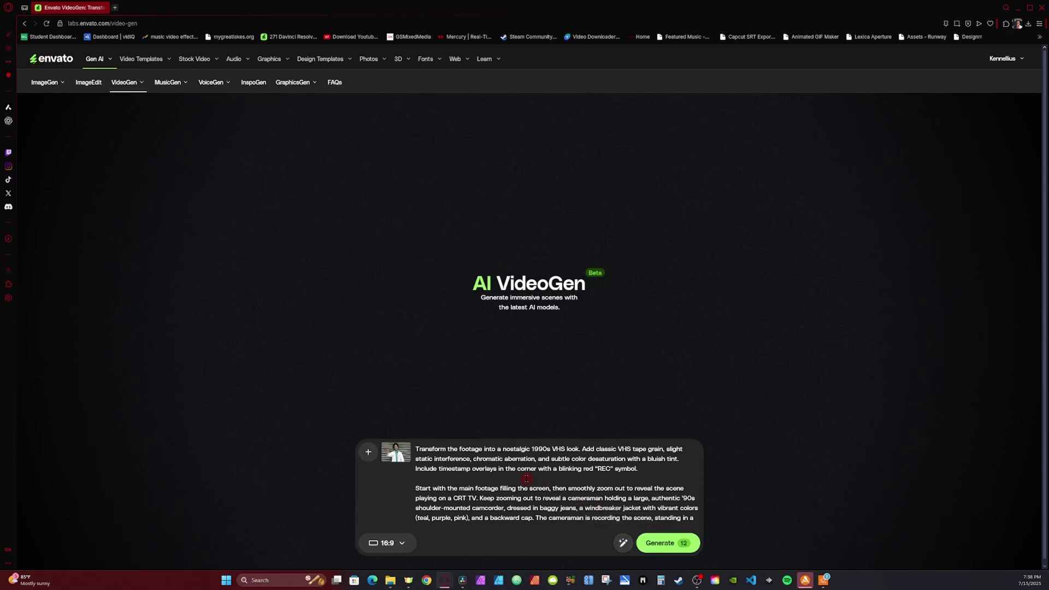
scroll(573, 473, down, 2)
scroll(572, 478, up, 3)
scroll(647, 468, down, 2)
- Generate the VHS-reveal video with the aspect ratio kept at 16:9
click(387, 543)
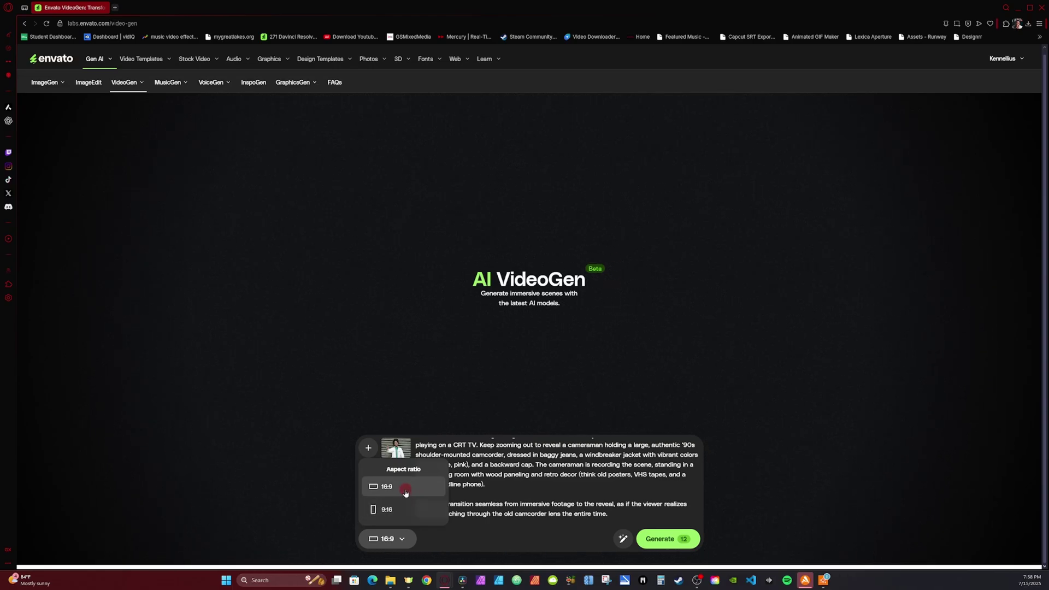
click(405, 488)
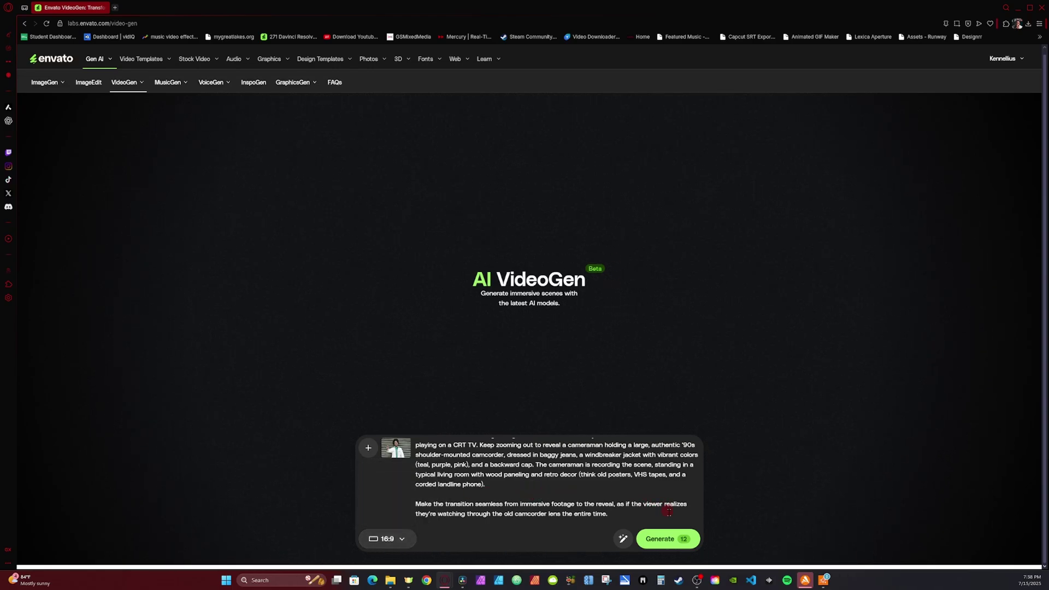
click(665, 539)
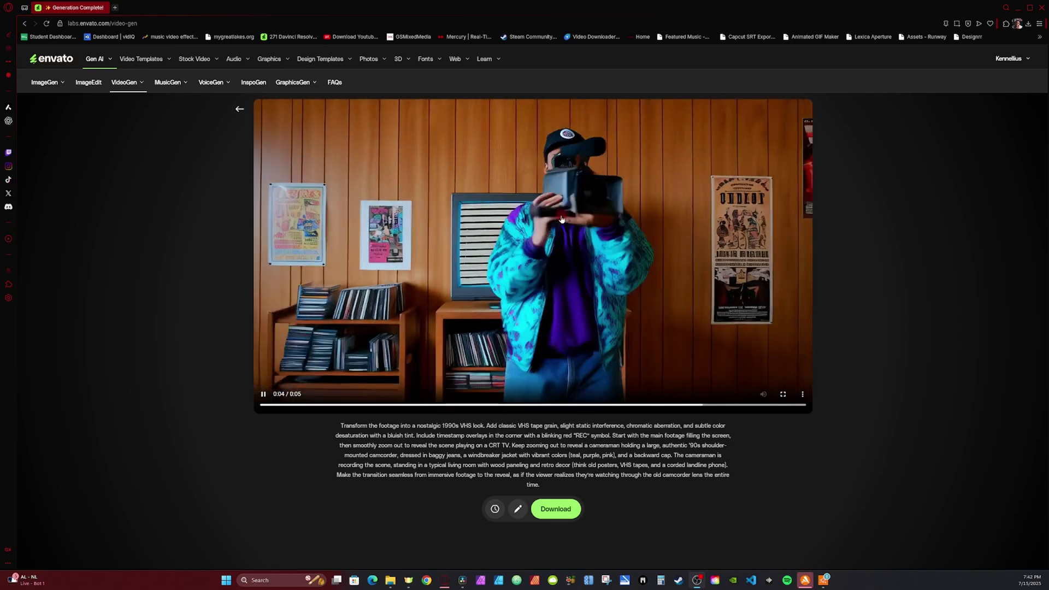
- Download the finished video, save it to the computer, and close the viewer
click(556, 509)
click(428, 283)
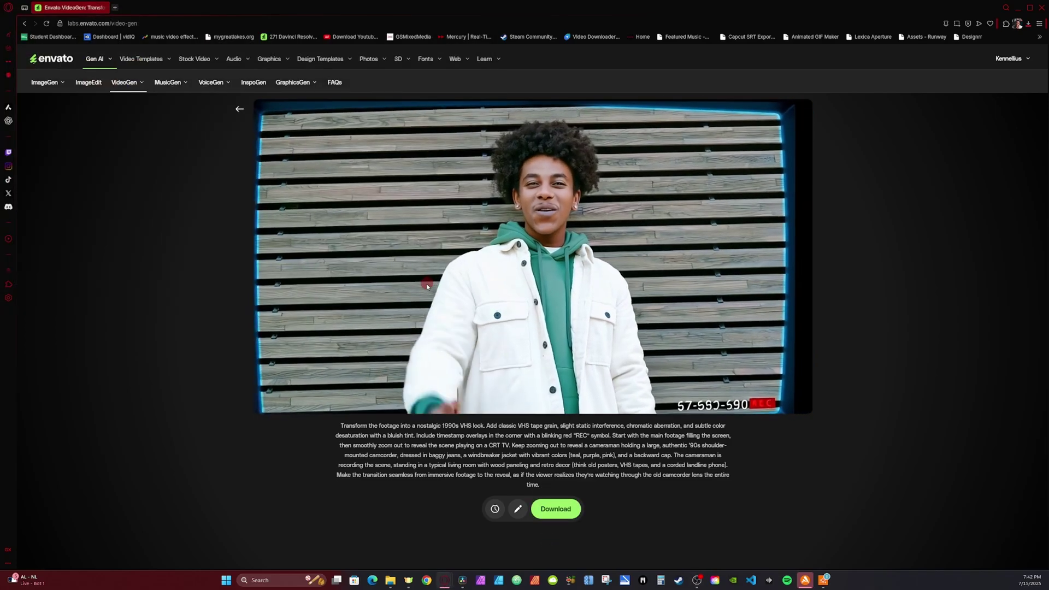
key(Escape)
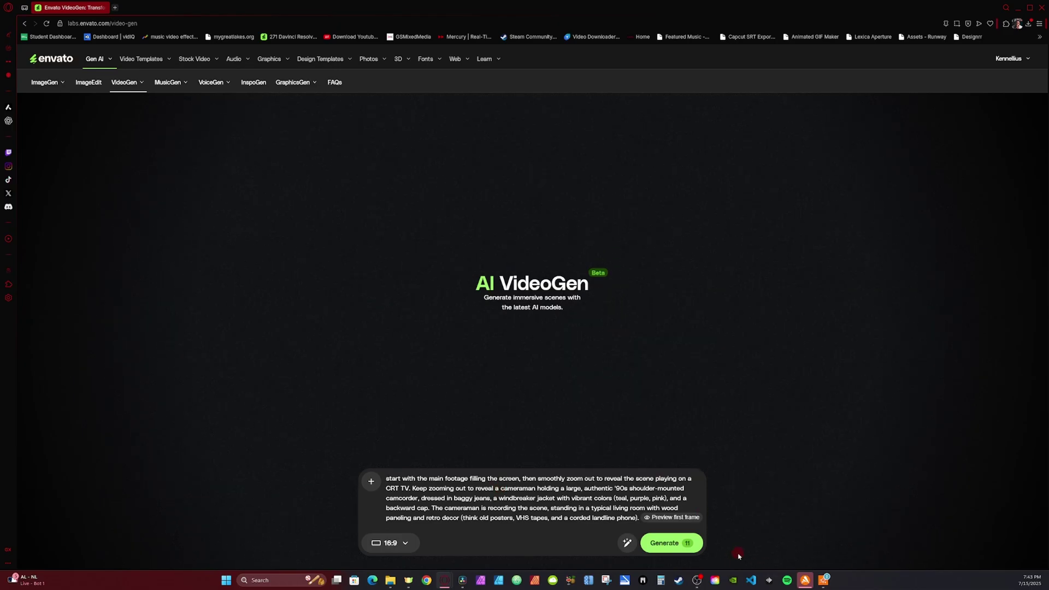
- Generate preview images for the video's first frame
click(671, 517)
click(664, 523)
click(664, 523)
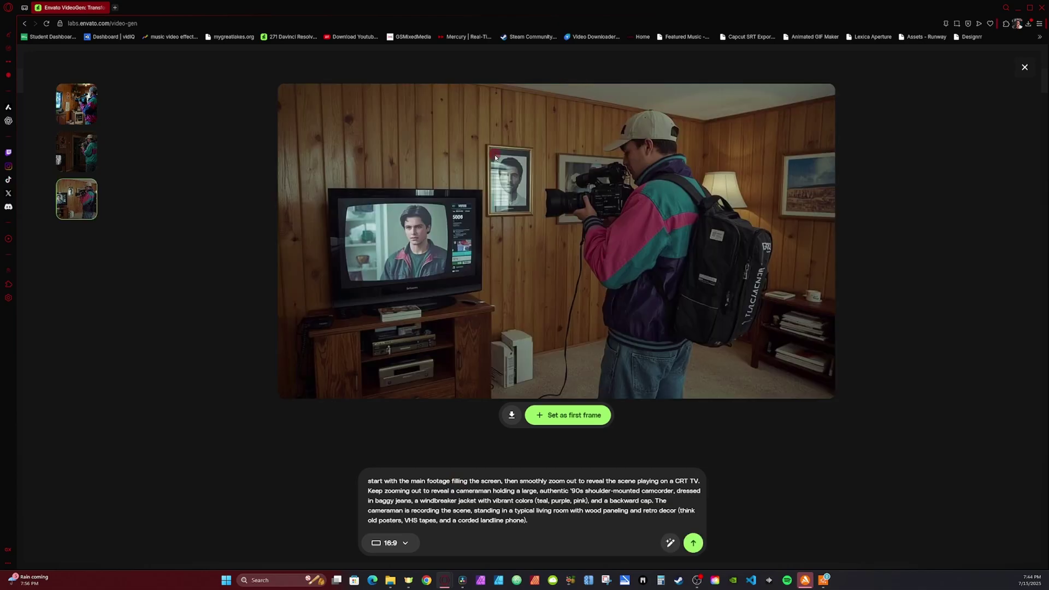
- Set the first image, the cameraman beside the CRT TV, as opening frame and generate the video
click(82, 106)
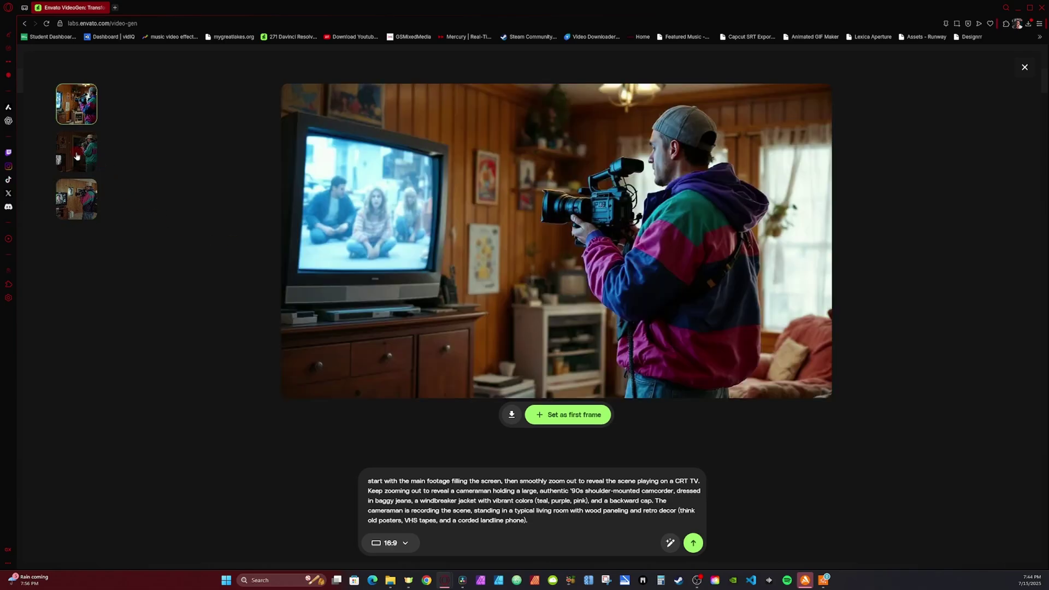
click(85, 194)
click(79, 103)
click(553, 417)
click(668, 536)
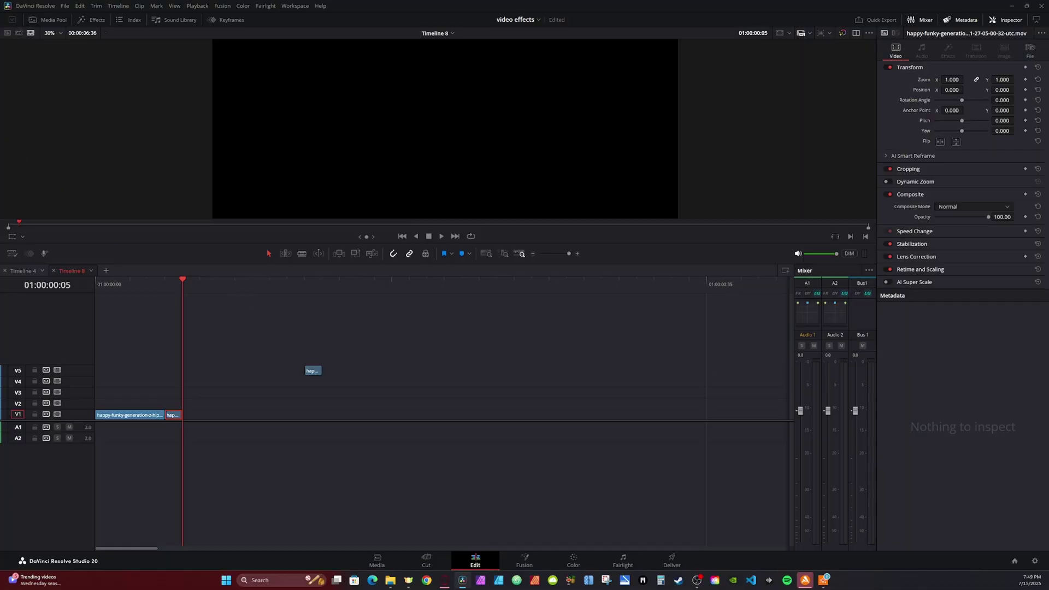
- Place the envato_video_gen clip on V1 and slide it left against the earlier clips
drag(115, 257, 218, 417)
drag(366, 416, 333, 422)
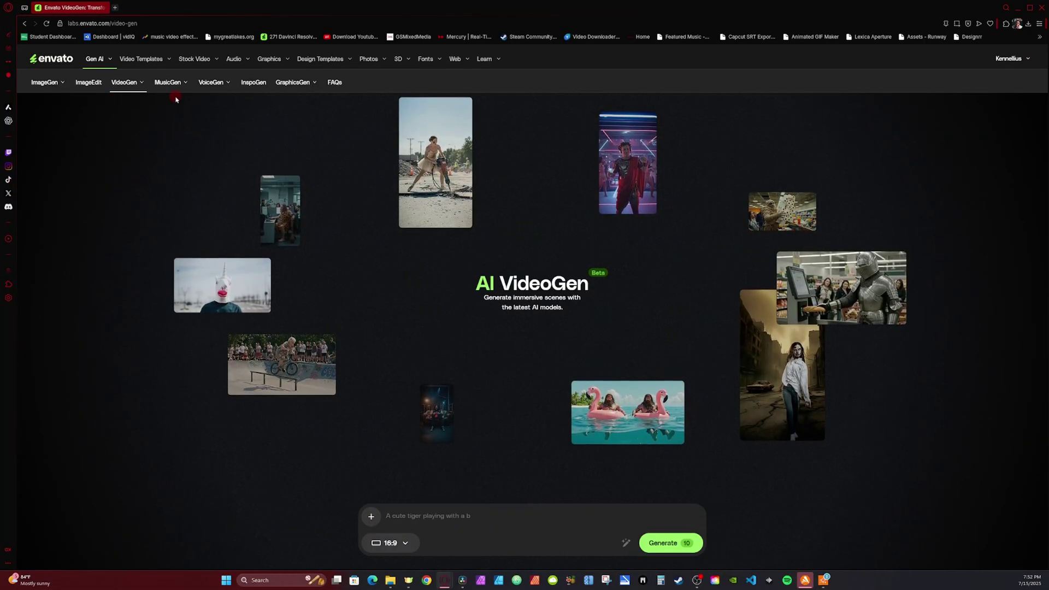
mouse_move(132, 88)
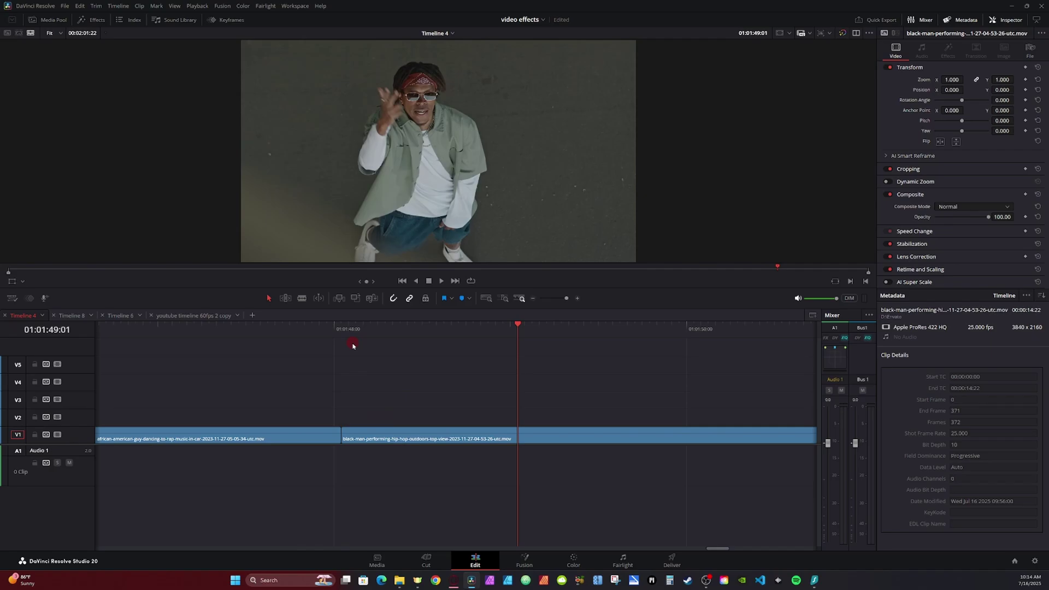
- Split the top-view dancer clip, lift the left piece to V2 over the car clip's end, closing the V1 gap
key(ctrl+b)
click(449, 437)
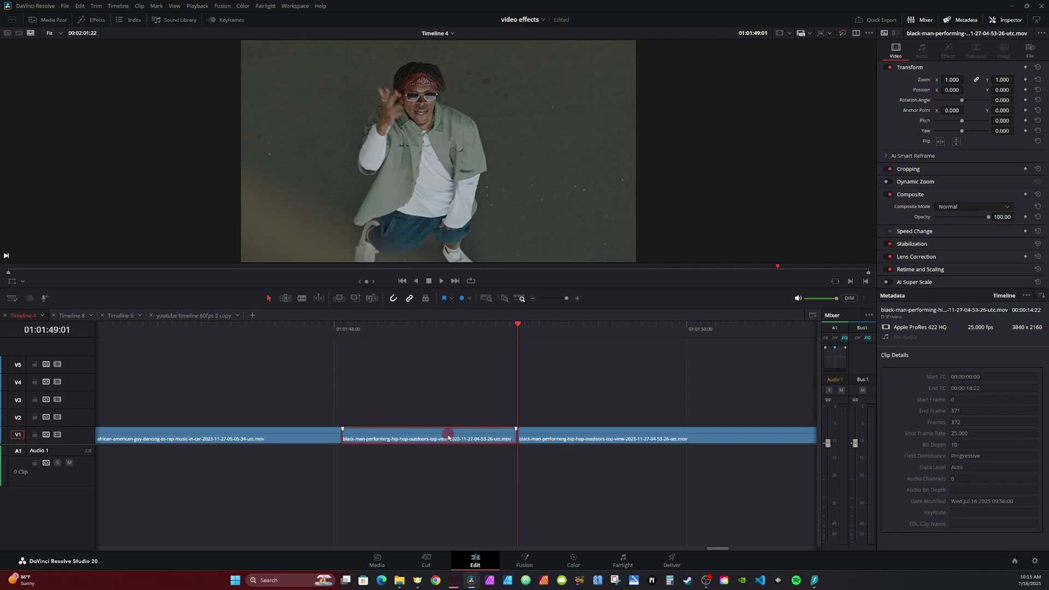
drag(449, 437, 244, 413)
click(442, 438)
key(BackSpace)
drag(301, 328, 285, 330)
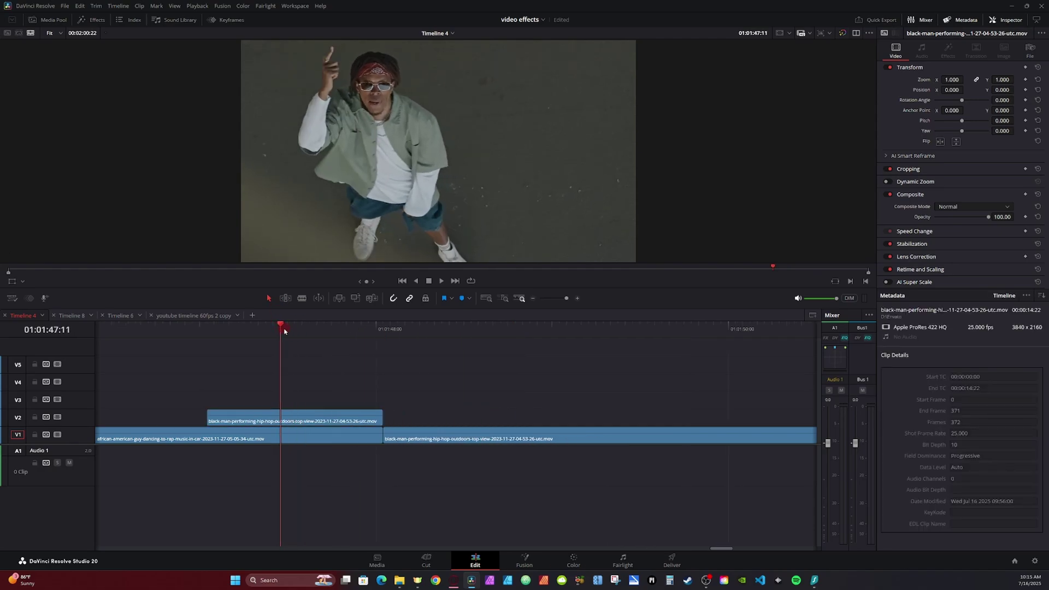
- In Fusion, add a Magic Mask over the dancer, set Better quality, and track forward then reverse
click(524, 560)
click(499, 357)
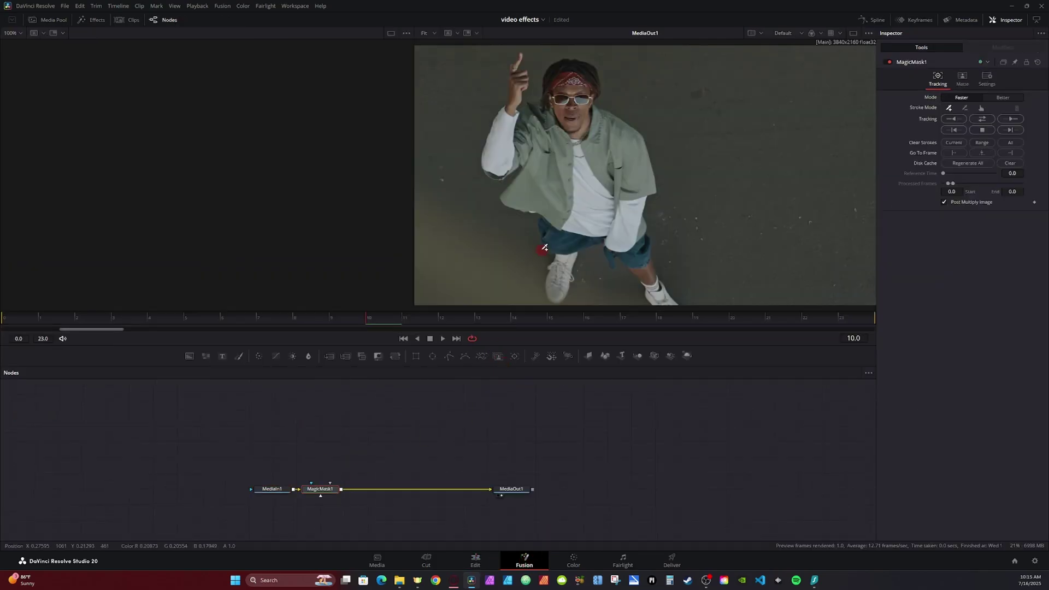
mouse_move(518, 79)
mouse_down()
mouse_move(551, 136)
mouse_move(606, 180)
mouse_up()
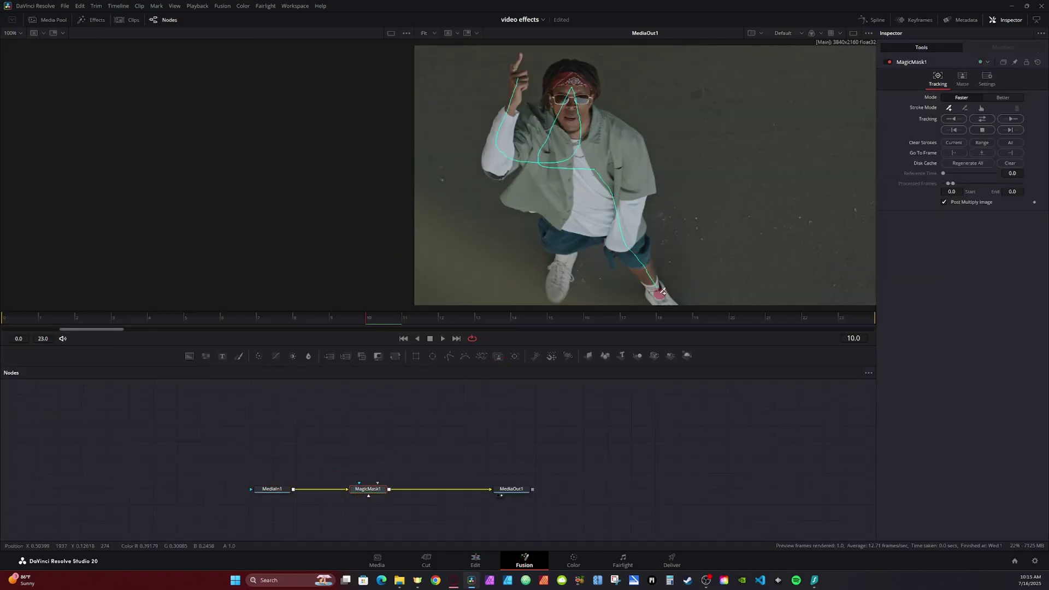
mouse_move(662, 291)
mouse_down()
mouse_move(652, 263)
mouse_move(574, 206)
mouse_move(558, 283)
mouse_up()
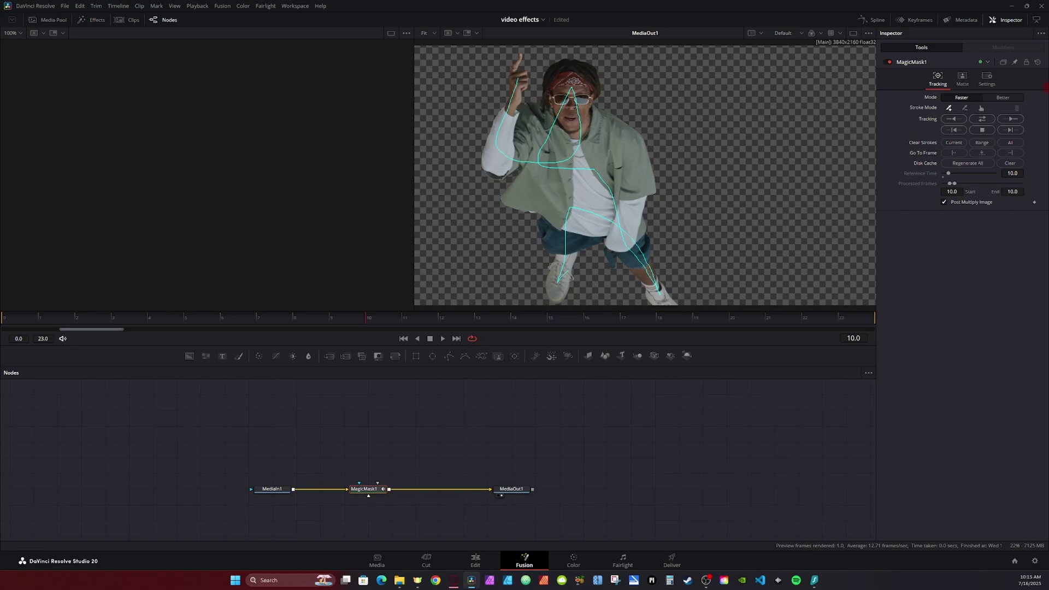
click(1005, 99)
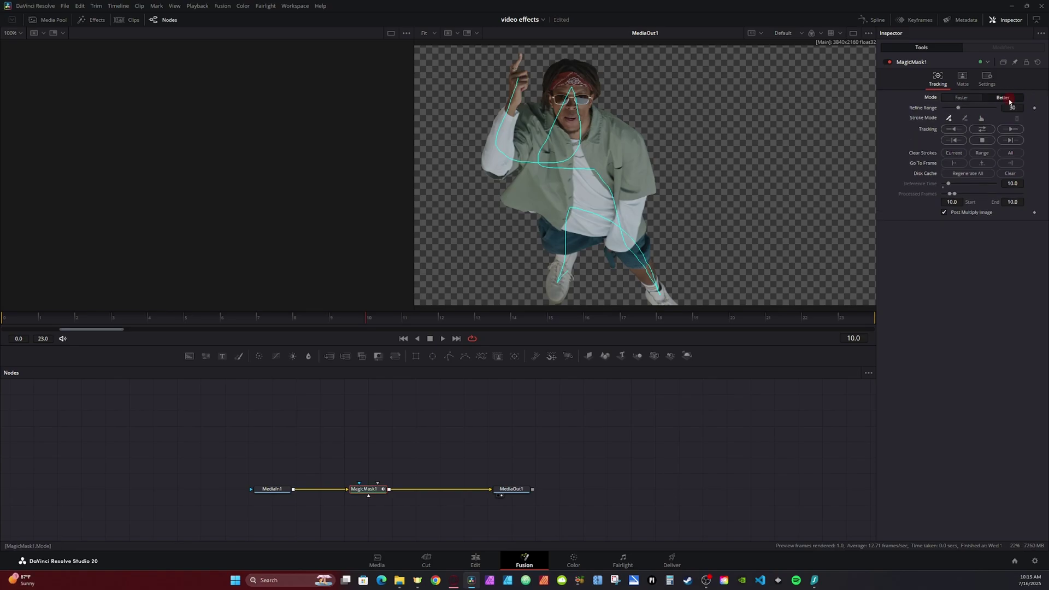
click(982, 132)
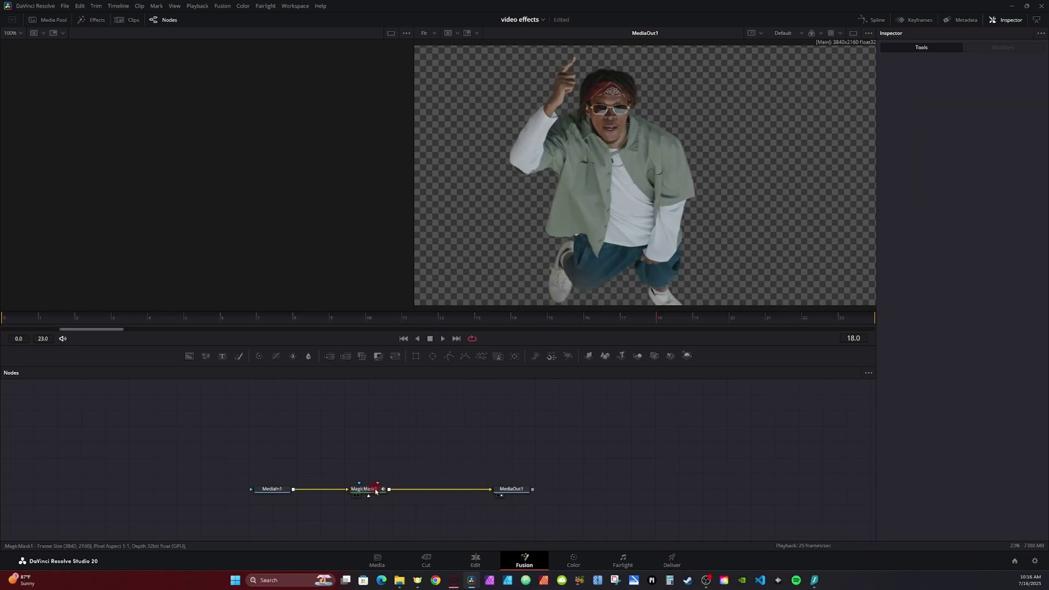
click(374, 489)
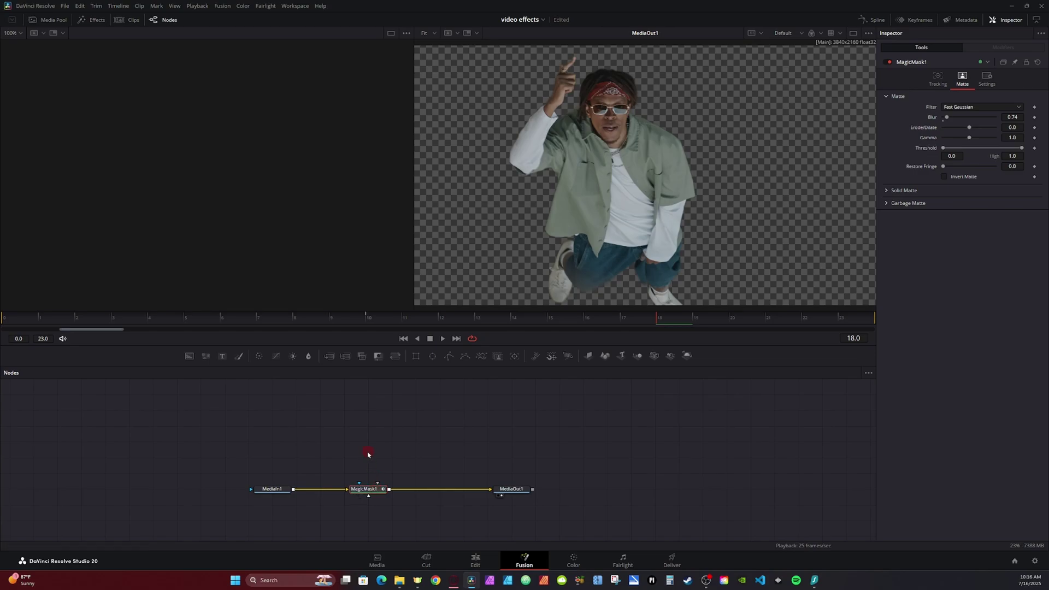
- Merge a white Background node through the mask so the dancer becomes a white silhouette
click(190, 356)
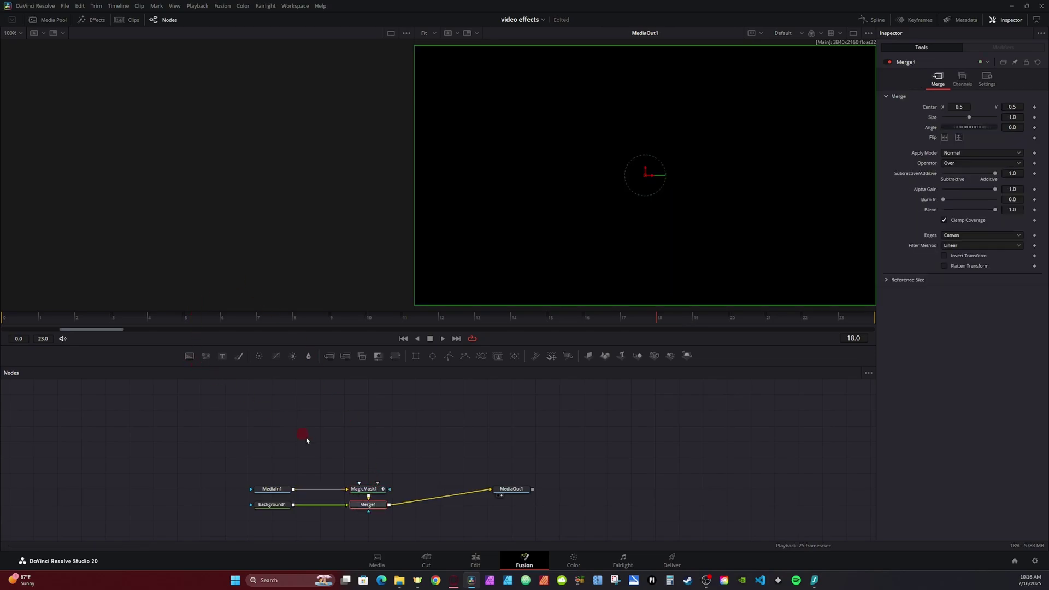
drag(368, 505, 415, 489)
drag(279, 509, 438, 490)
drag(391, 458, 440, 457)
drag(389, 489, 419, 460)
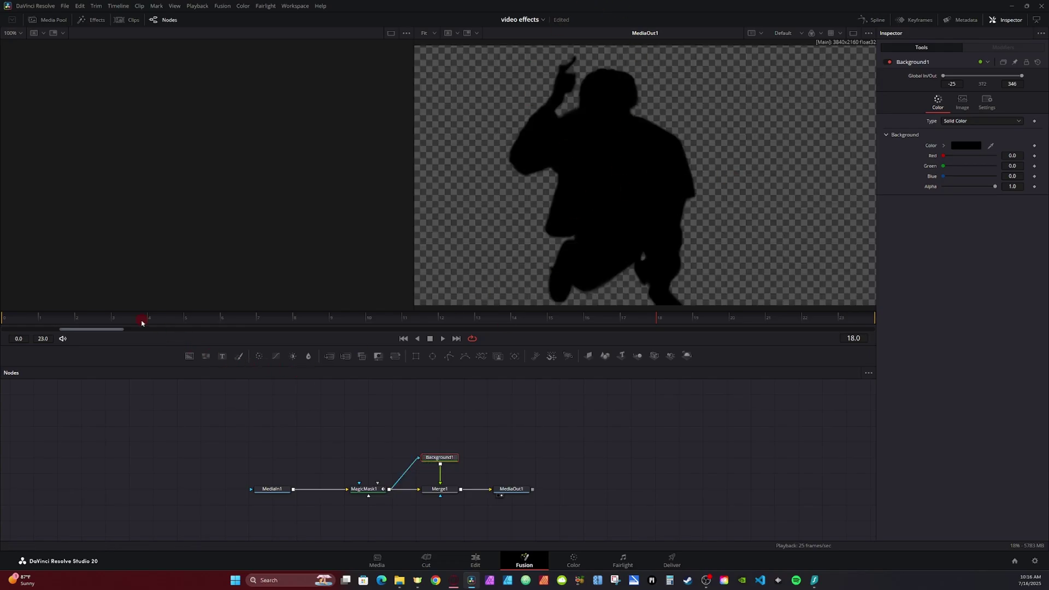
click(942, 153)
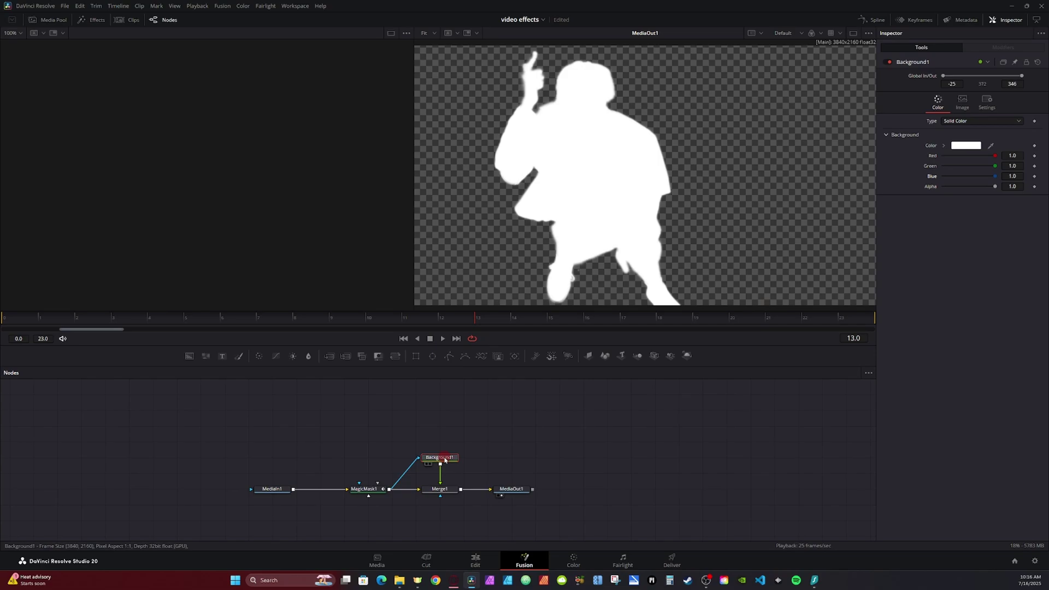
- Add a Zoom Blur node and raise its amount to 0.588
key(shift+space)
text(zoom)
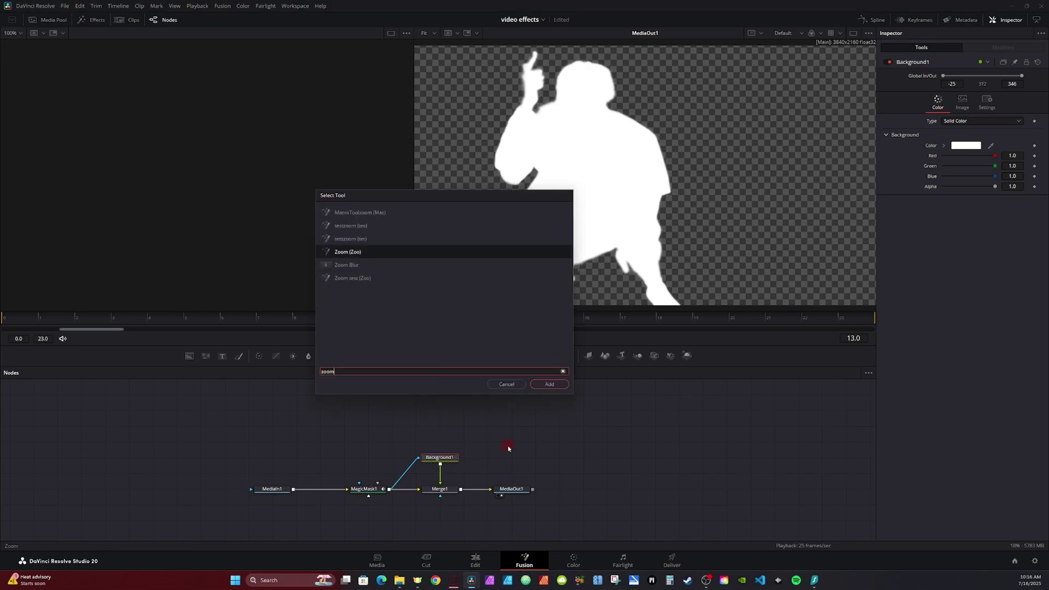
key(Down)
key(Return)
drag(1012, 97, 557, 93)
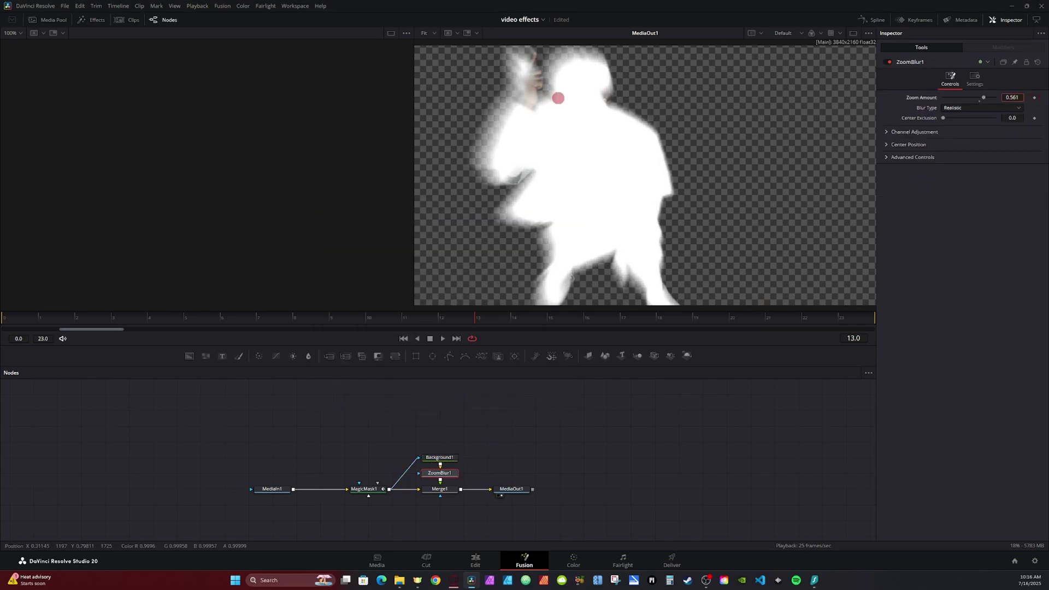
click(476, 561)
key(Up)
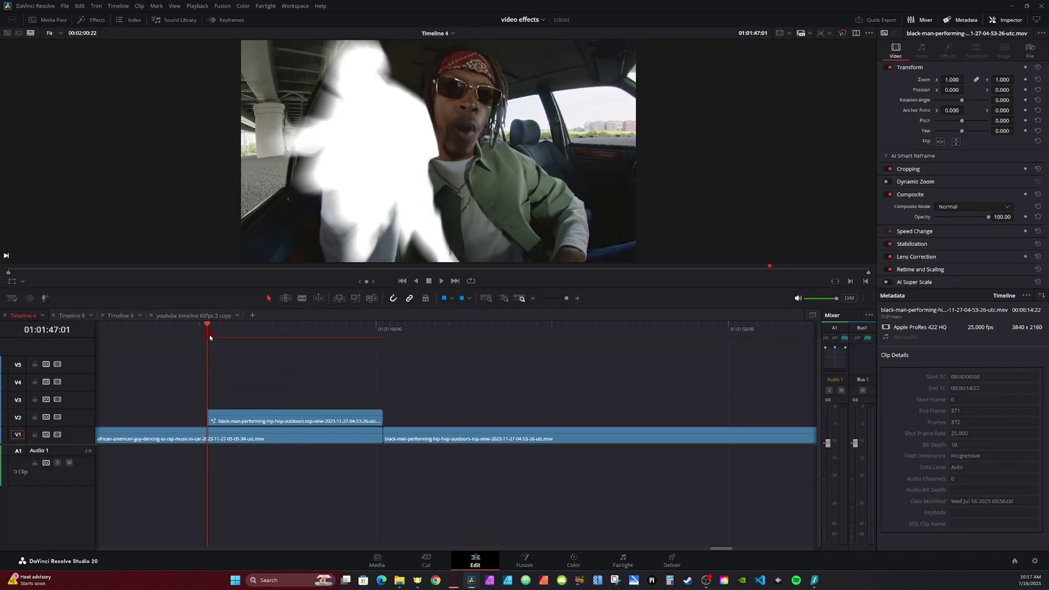
key(Right)
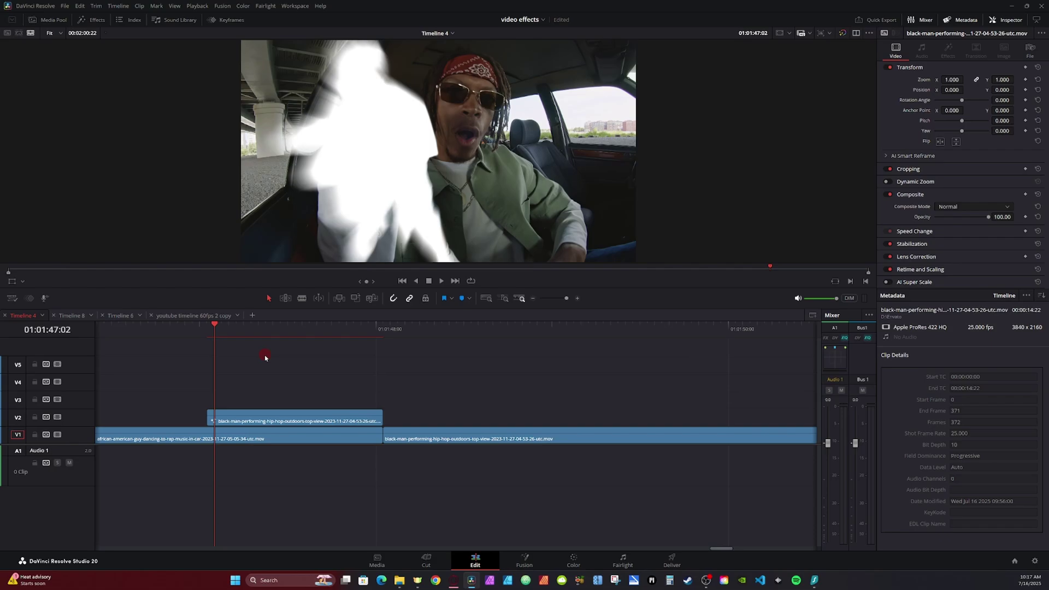
key(ctrl+b)
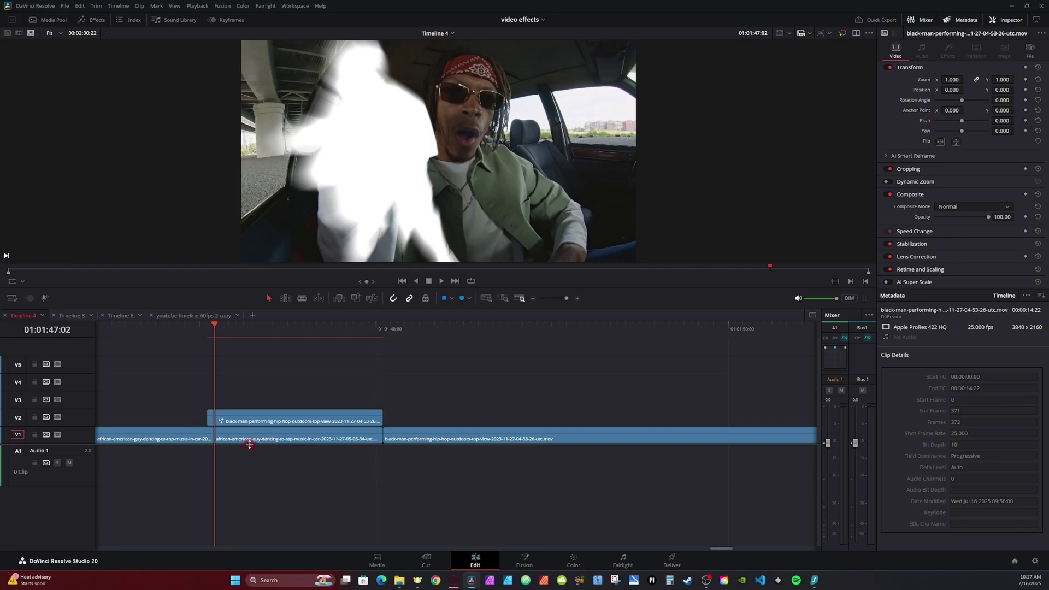
key(ctrl+z)
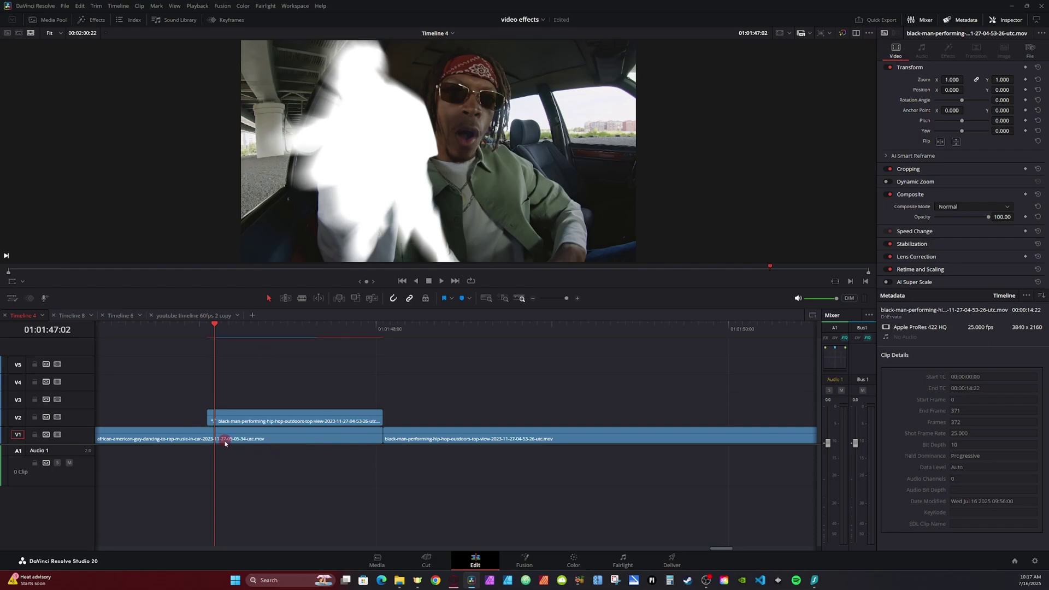
click(34, 436)
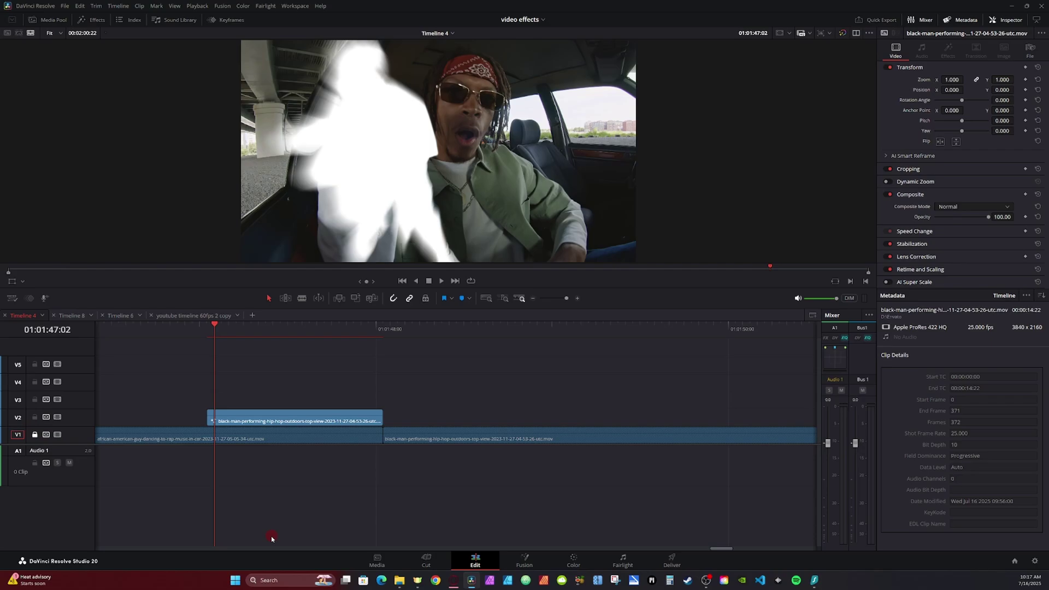
key(ctrl+b)
key(Right)
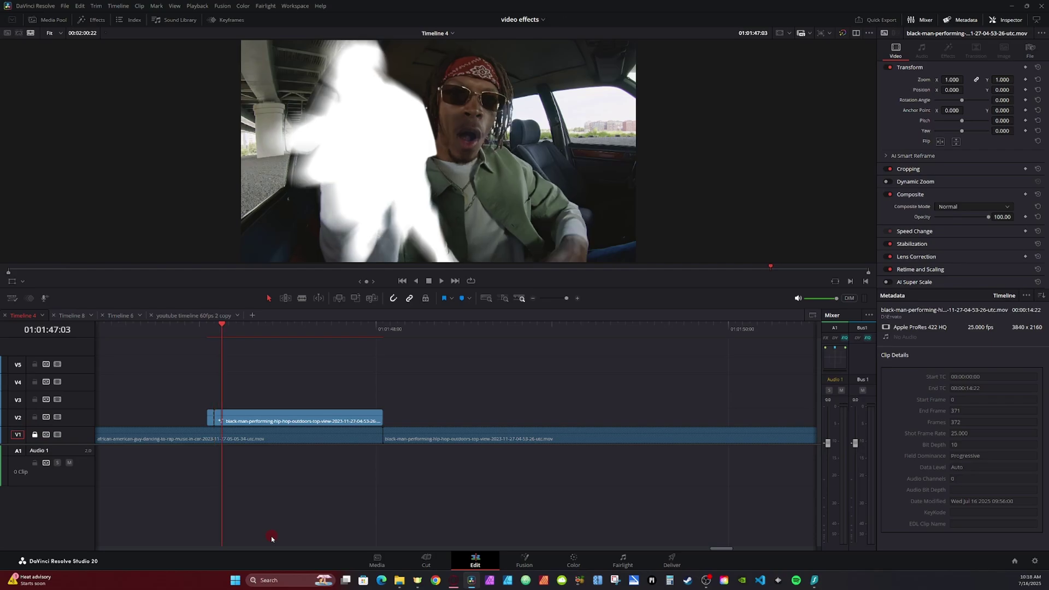
key(ctrl+b)
key(Right)
key(ctrl+b)
key(Right)
key(ctrl+b)
key(Right)
key(ctrl+b)
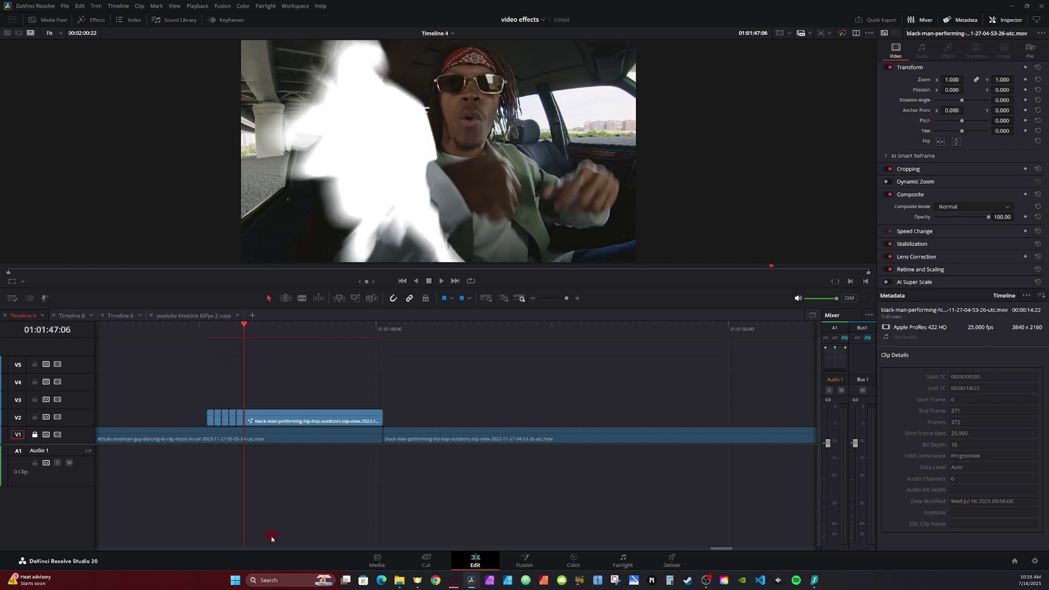
key(Right)
key(ctrl+b)
key(Right)
key(ctrl+b)
key(Right)
key(ctrl+b)
key(Right)
key(ctrl+b)
key(Right)
key(ctrl+b)
key(Right)
key(ctrl+b)
key(Right)
key(ctrl+b)
key(Right)
key(ctrl+b)
key(Right)
key(ctrl+b)
key(Right)
key(ctrl+b)
key(Right)
key(ctrl+b)
key(Right)
key(ctrl+b)
key(Right)
key(ctrl+b)
key(Right)
key(ctrl+b)
key(Right)
key(ctrl+b)
key(Right)
key(ctrl+b)
key(Right)
key(ctrl+b)
key(Right)
key(ctrl+b)
key(Right)
key(ctrl+b)
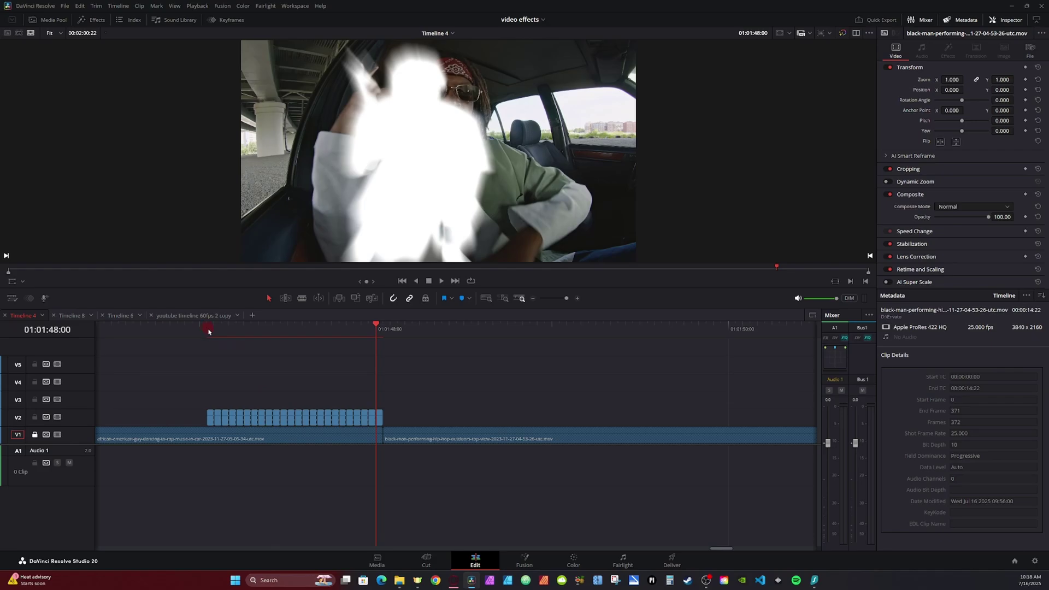
drag(209, 331, 216, 397)
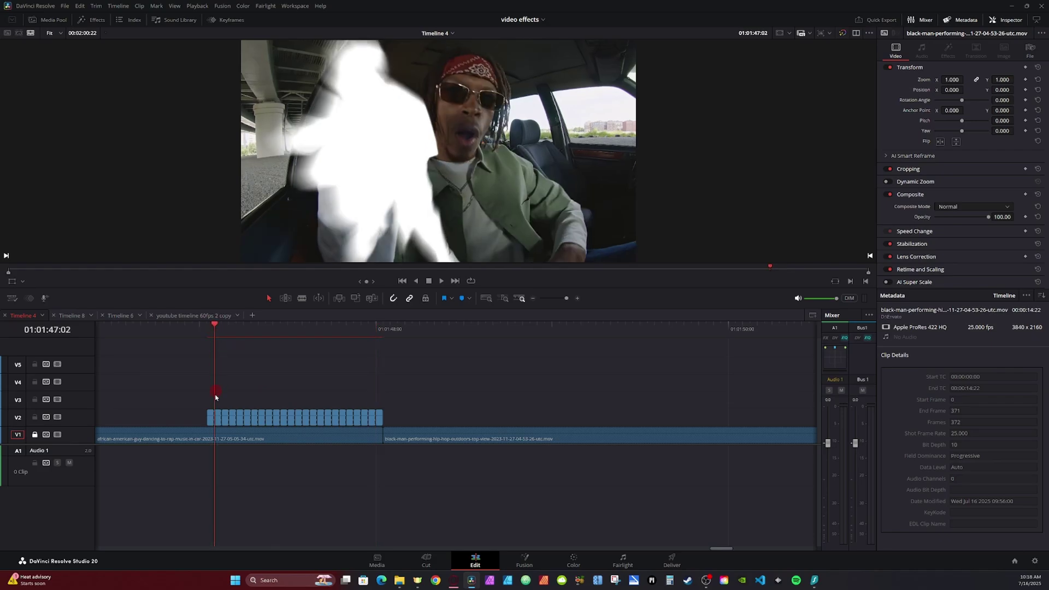
ctrl+click(233, 418)
ctrl+click(248, 419)
key(y)
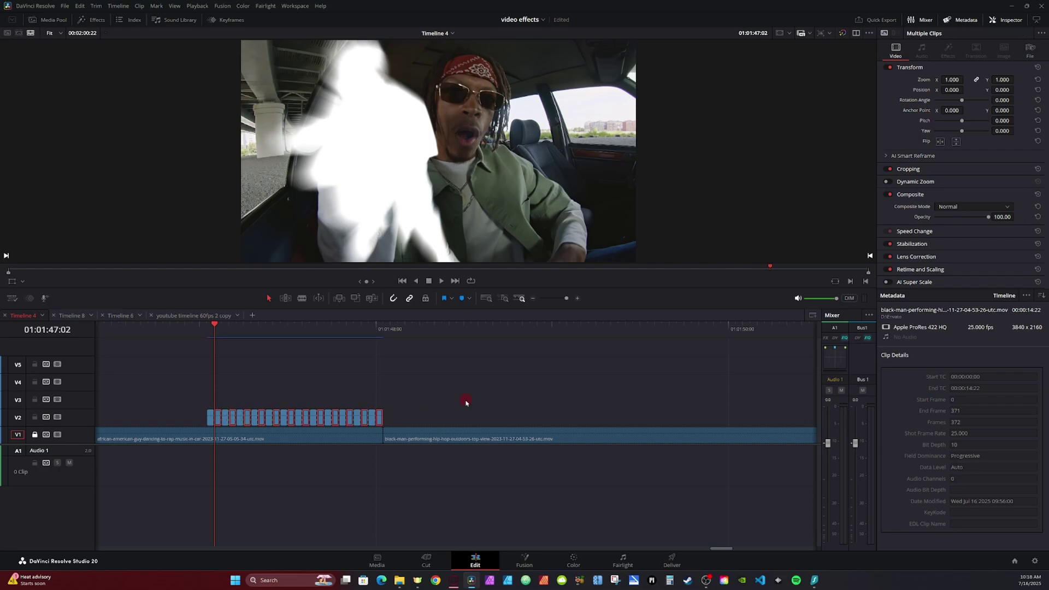
key(BackSpace)
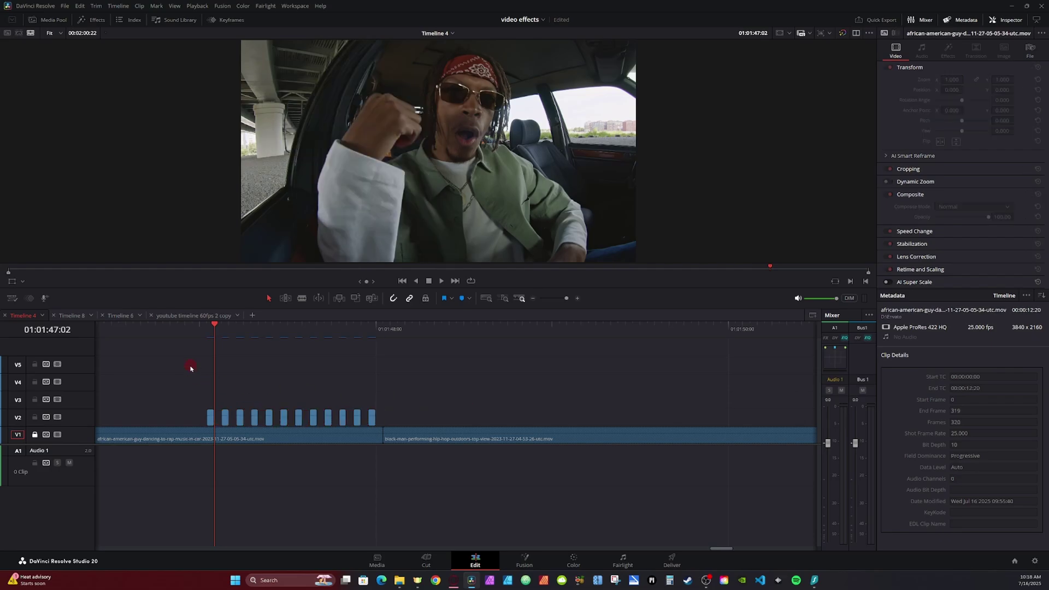
click(192, 332)
key(space)
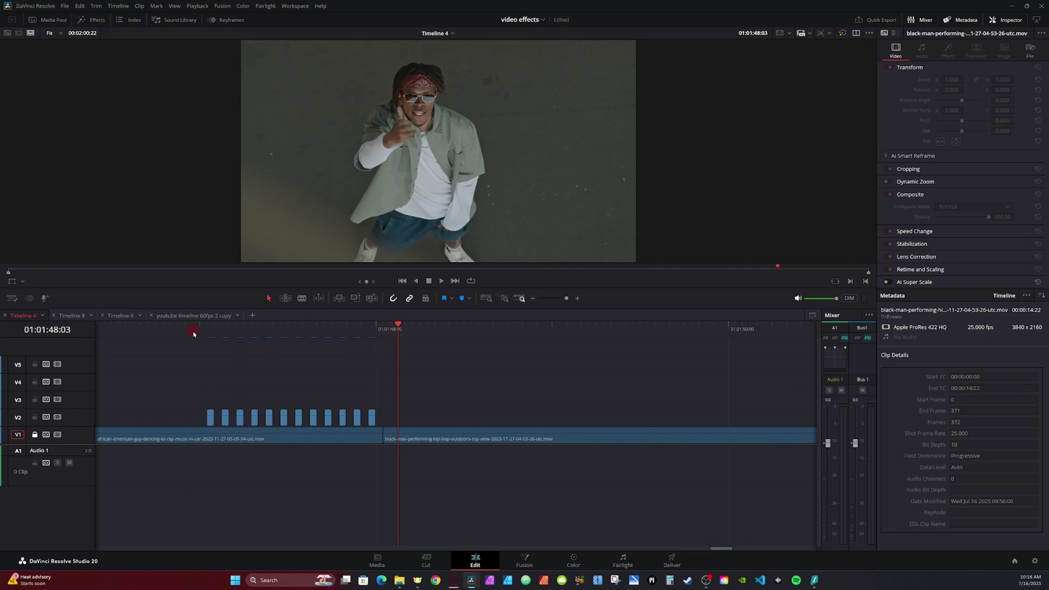
- Unlock V1 and Alt-drag a copy of the top-view dancer clip onto V2
click(34, 435)
scroll(548, 433, down, 2)
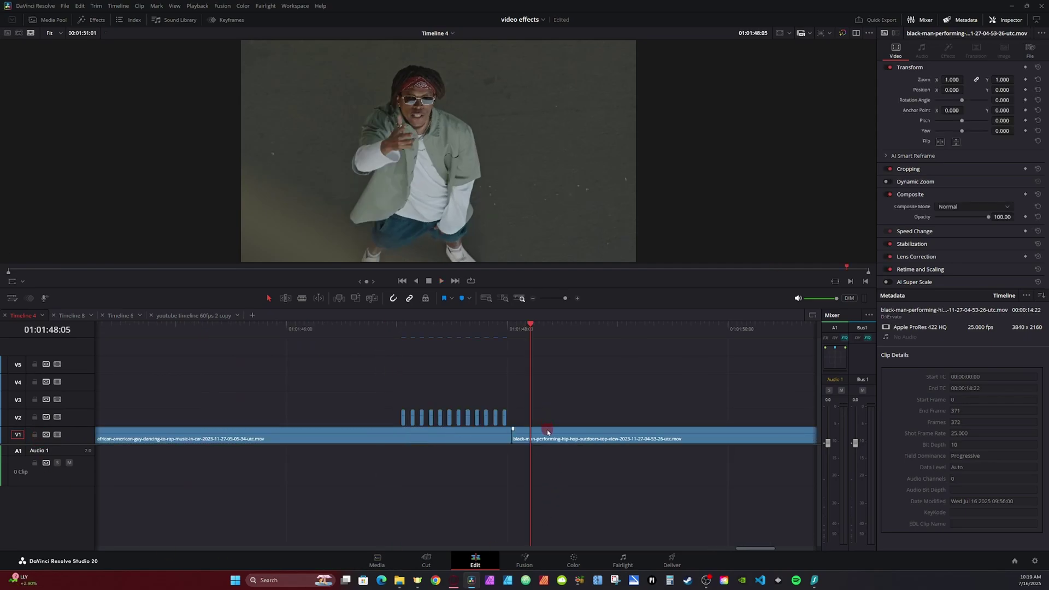
click(548, 435)
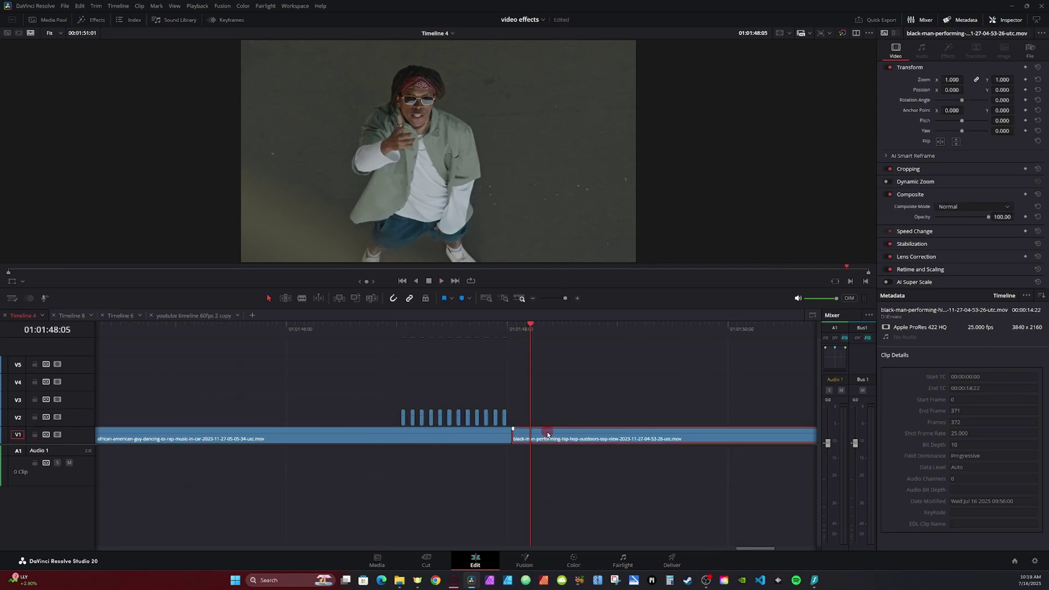
drag(548, 433, 550, 420)
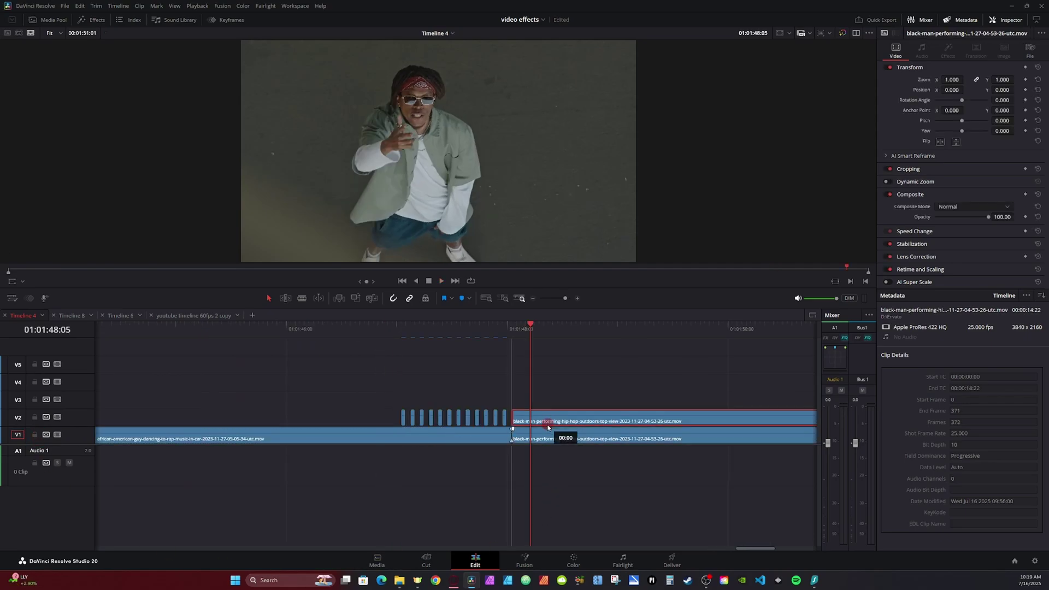
- In Fusion, add a Magic Mask stroked over the dancer, keeping post-multiply enabled
click(525, 559)
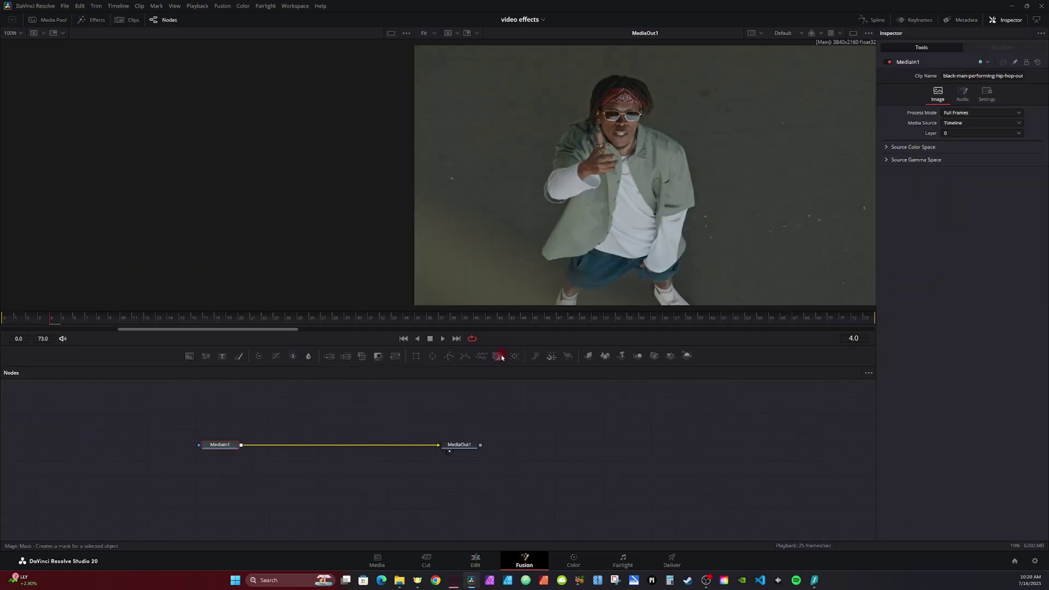
click(498, 356)
mouse_move(604, 91)
mouse_down()
mouse_move(571, 166)
mouse_move(642, 141)
mouse_move(585, 266)
mouse_move(591, 209)
mouse_up()
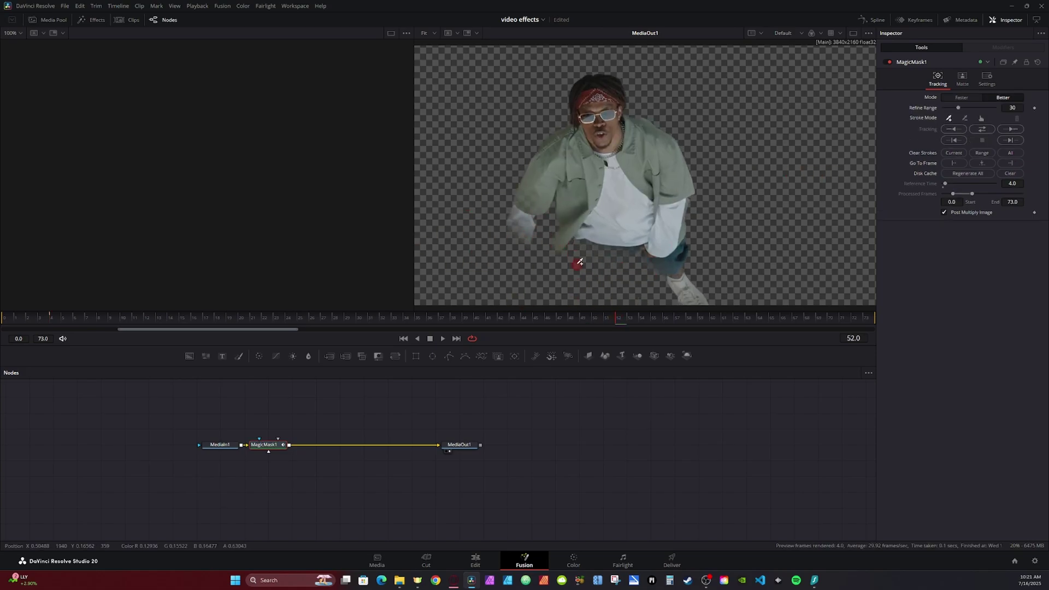
click(966, 231)
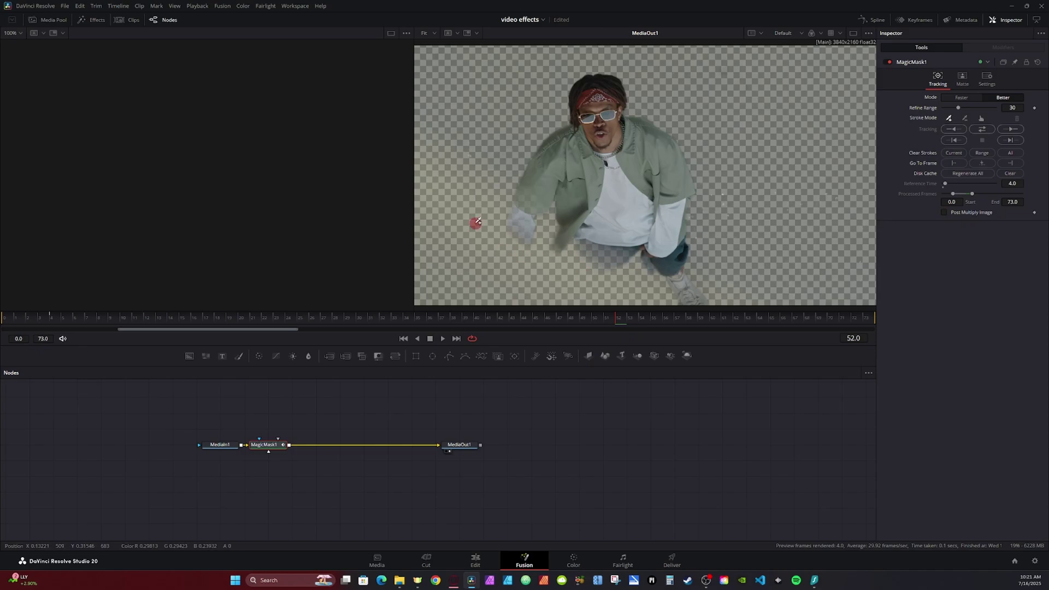
key(ctrl+z)
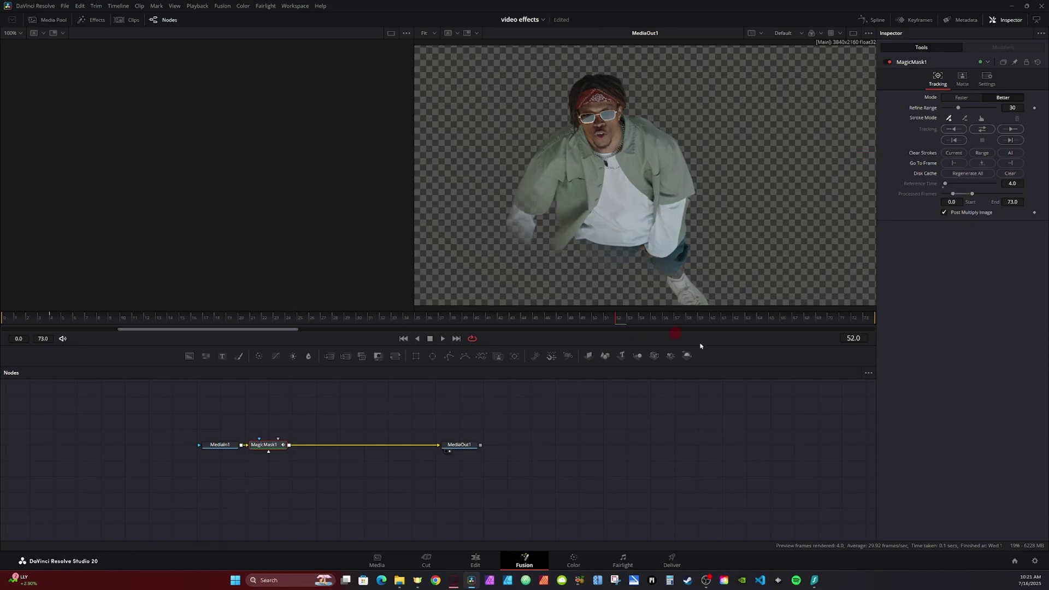
- Back on the Edit page, move the masked top-view clip up to V3
click(477, 558)
click(625, 418)
click(570, 416)
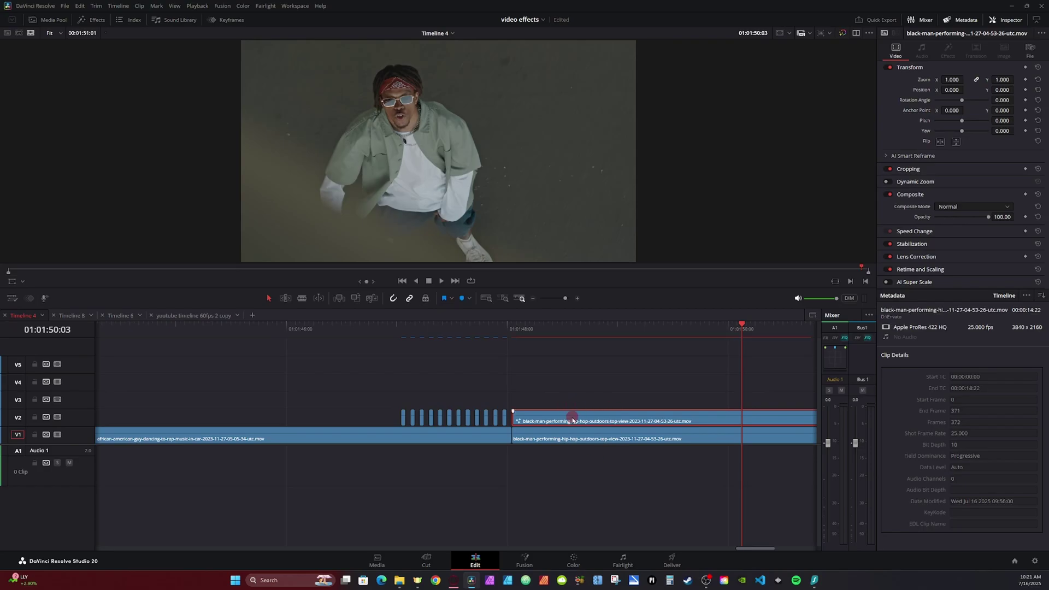
drag(573, 420, 574, 402)
- Alt-drag another copy of the V1 top-view clip onto V2 and park the playhead inside it
scroll(588, 426, right, 3)
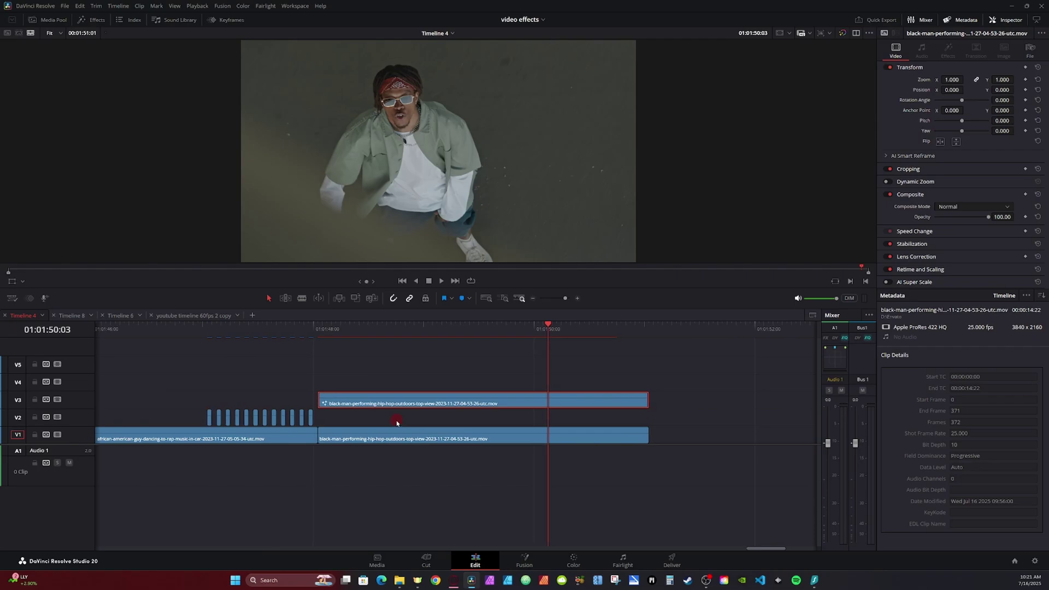
click(389, 439)
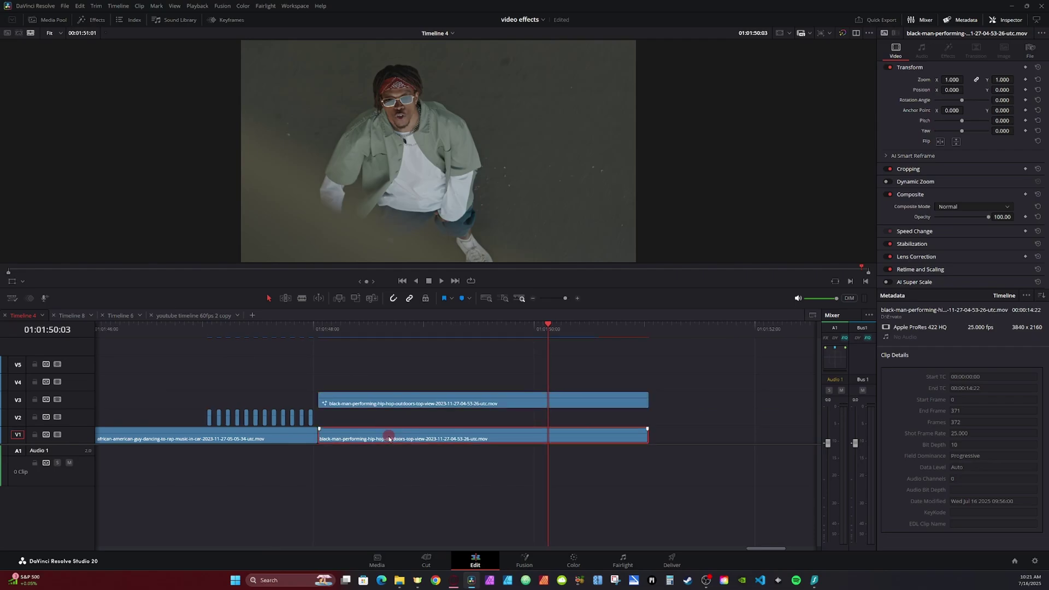
drag(389, 439, 391, 420)
key(Up)
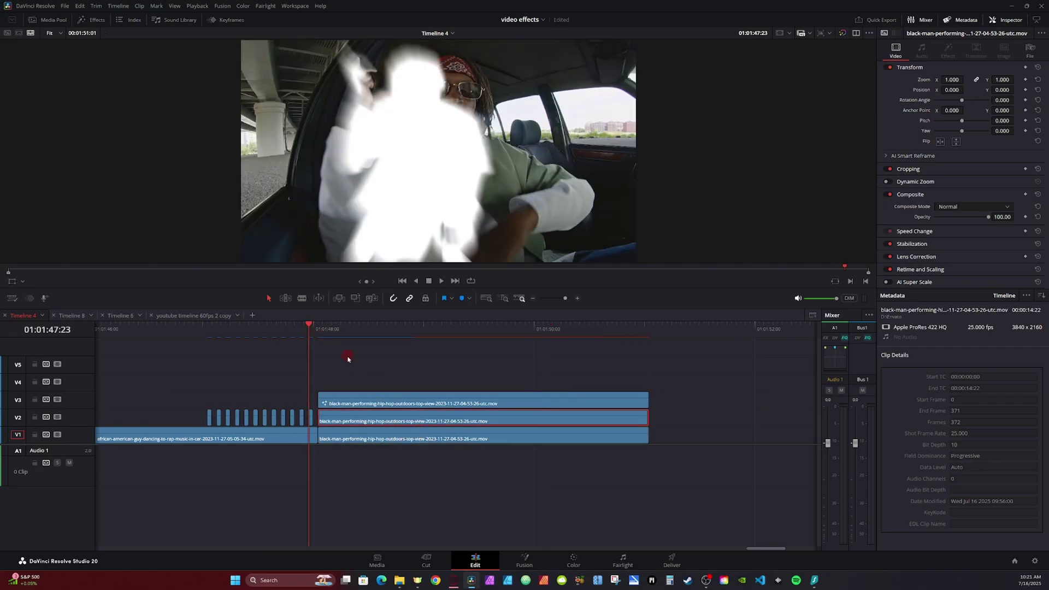
click(356, 339)
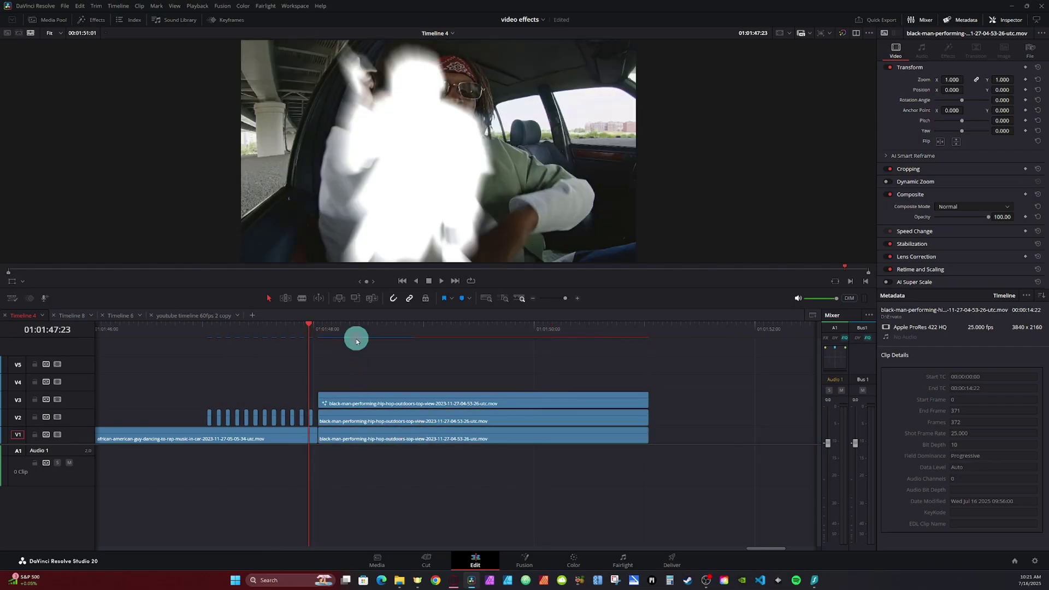
click(395, 331)
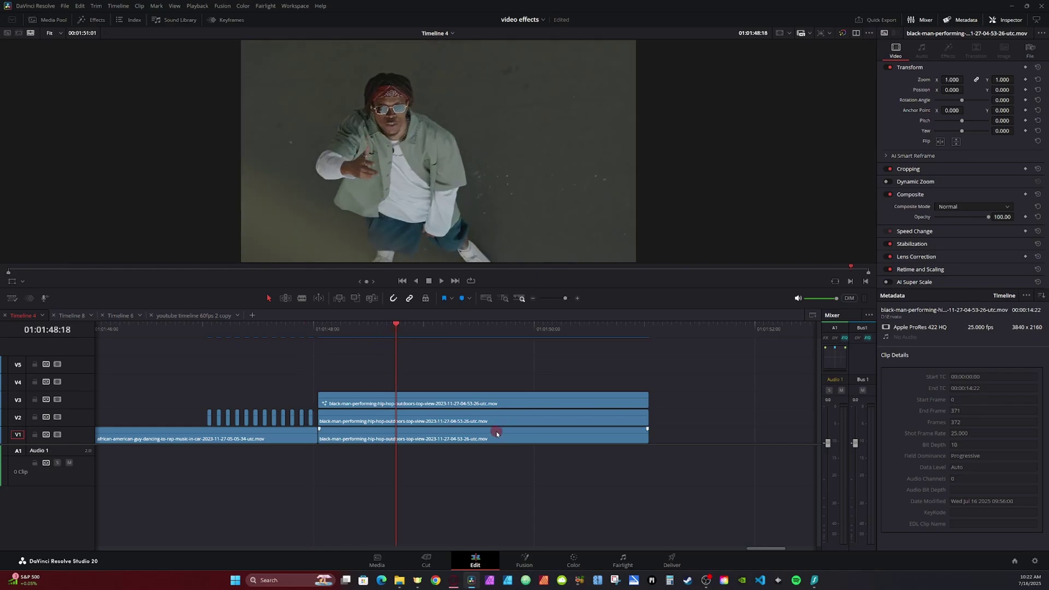
- Apply the Invert Color effect, found by searching 'Inv', to the V2 copy
click(99, 21)
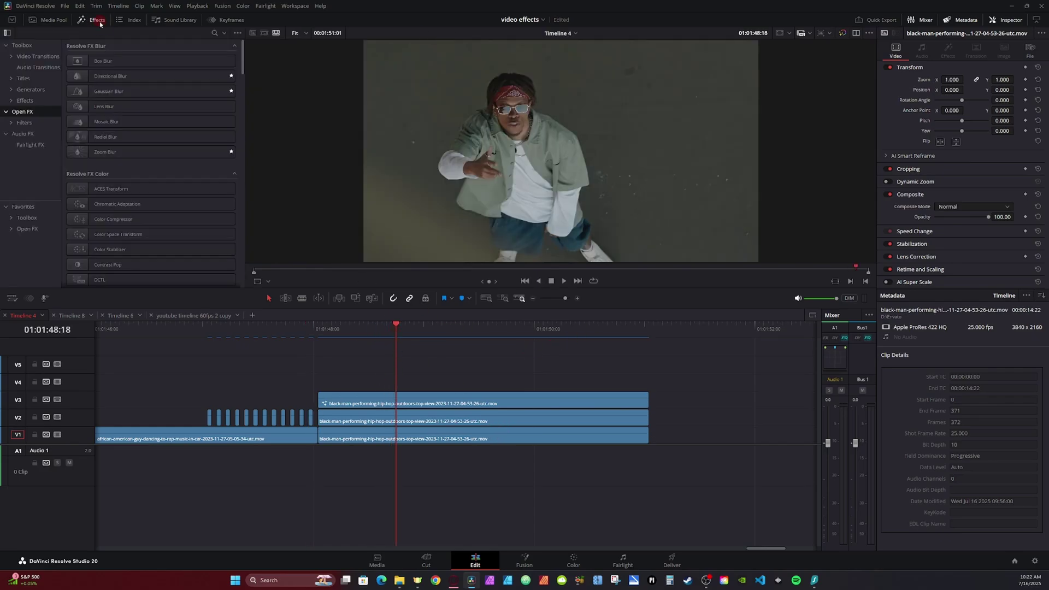
click(214, 33)
text(Inv)
drag(99, 81, 339, 423)
drag(346, 334, 420, 336)
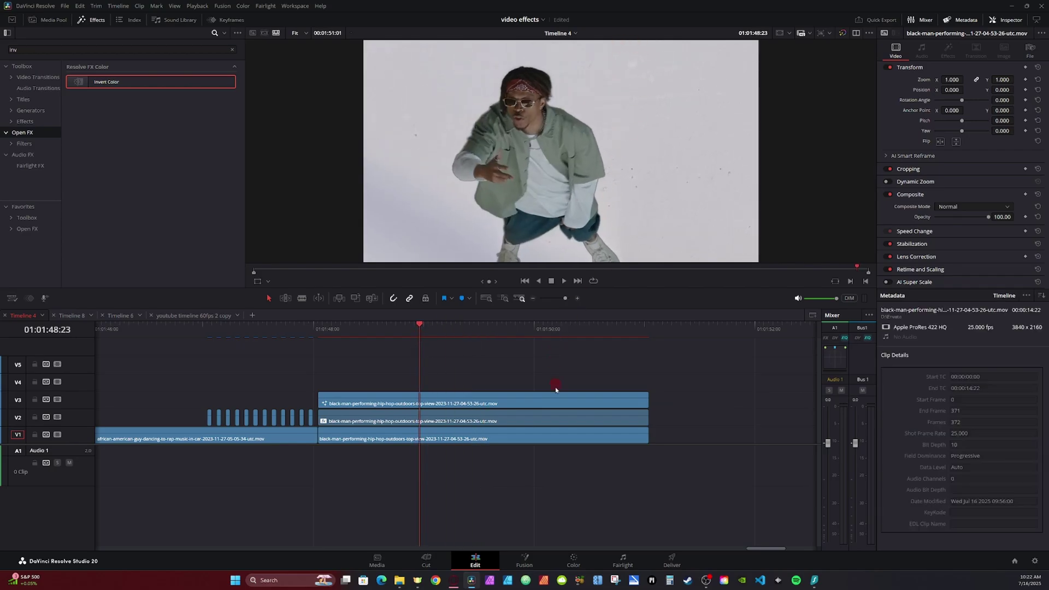
- Uncheck Invert Red in the Inspector so only green and blue invert, giving a cyan background
click(494, 418)
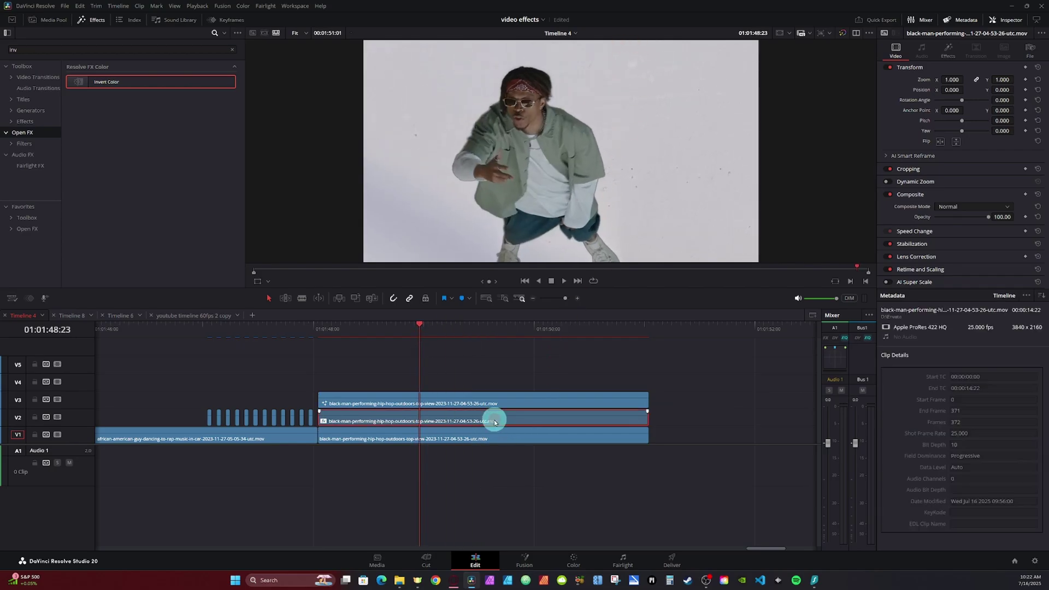
click(949, 53)
click(938, 98)
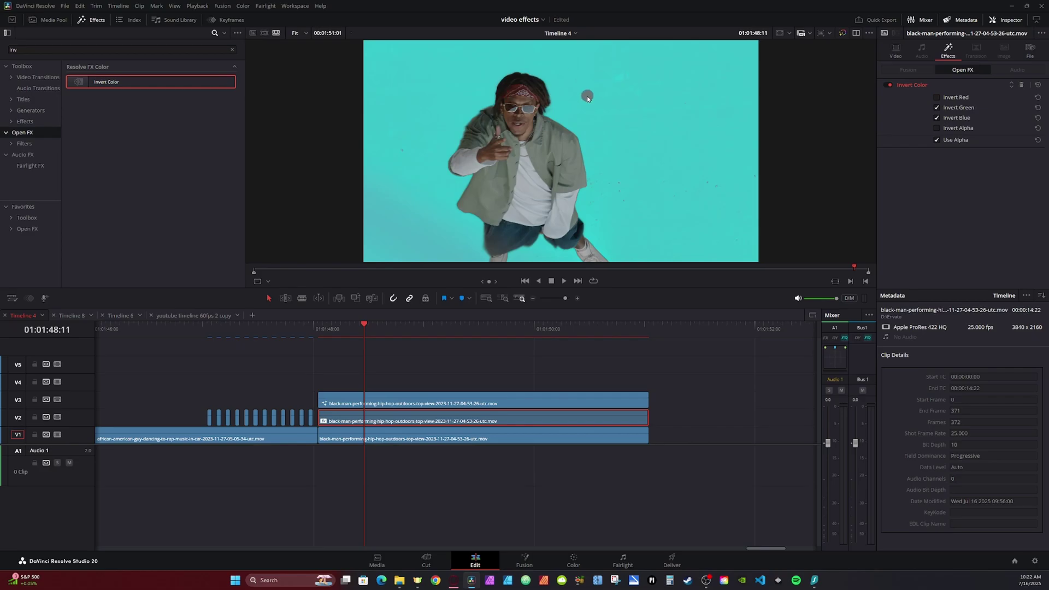
key(Up)
right_click(356, 421)
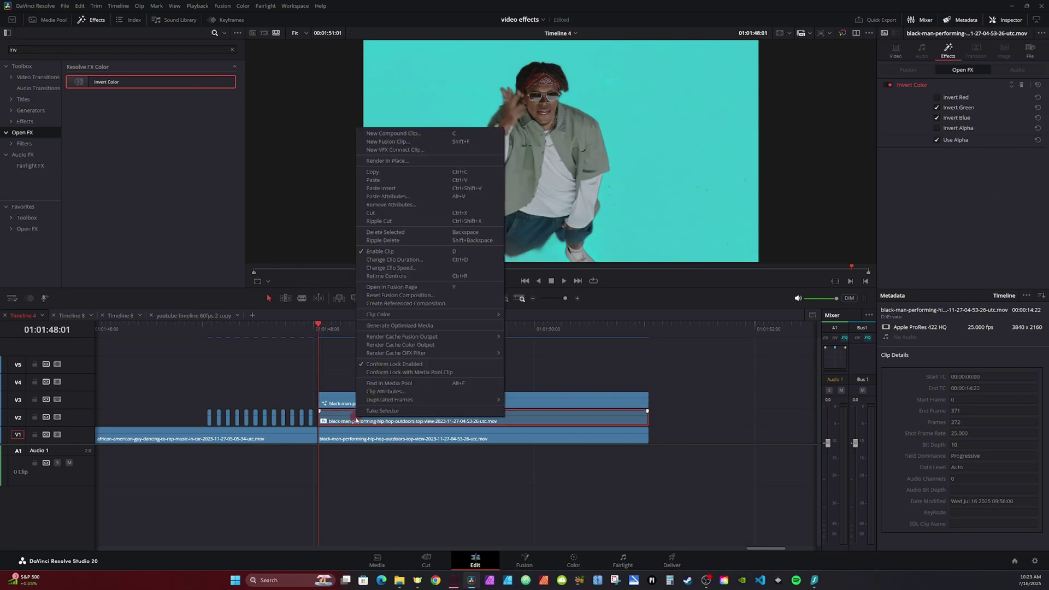
- In Fusion, add a Grain node after MediaIn1 with Power raised to about 17.5, then return to Edit
click(390, 287)
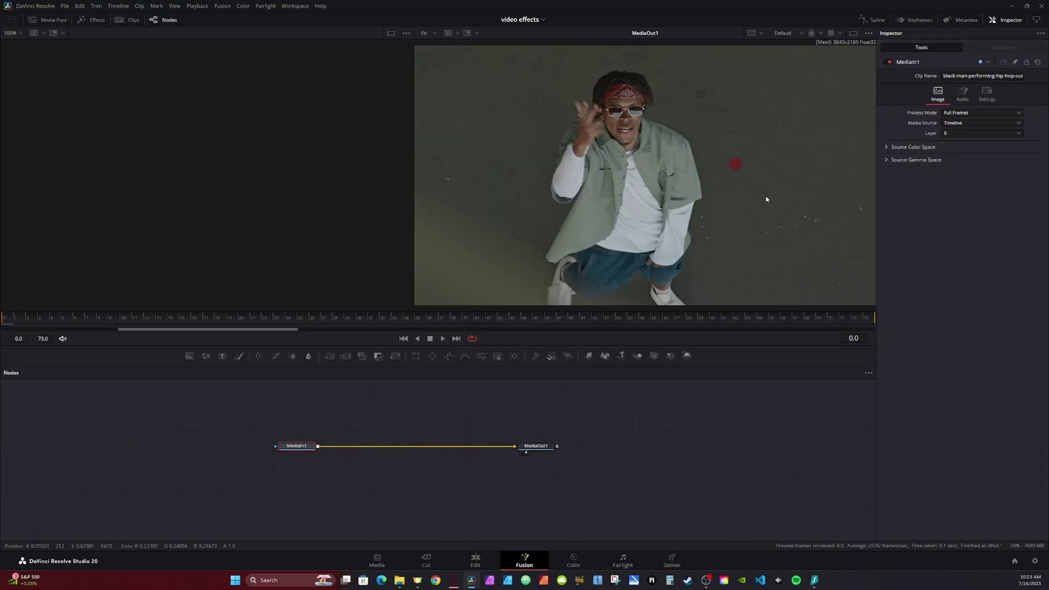
click(295, 446)
key(shift+space)
text(zoom)
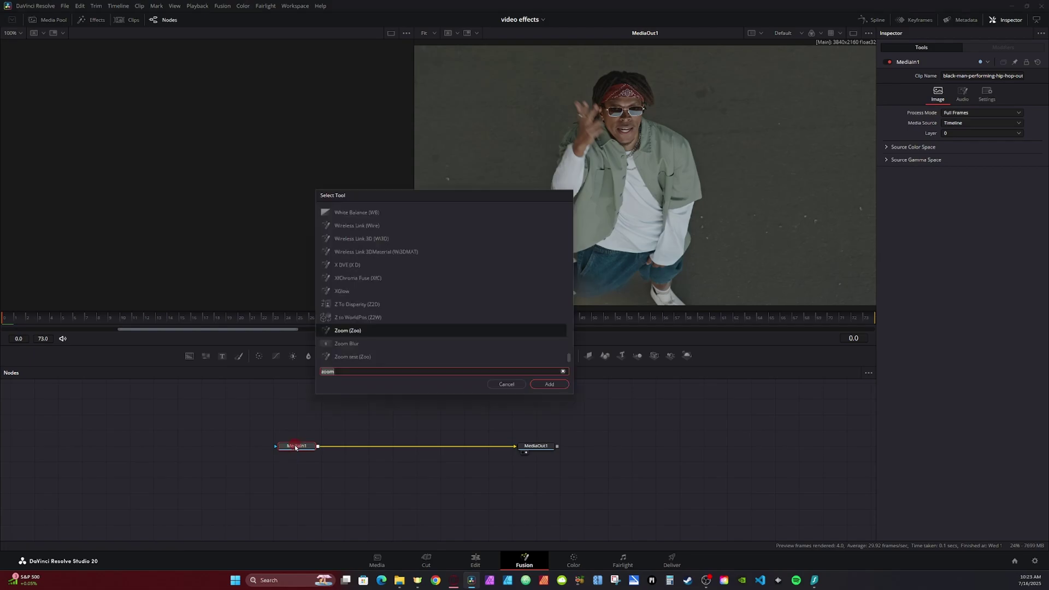
text(grain)
key(Return)
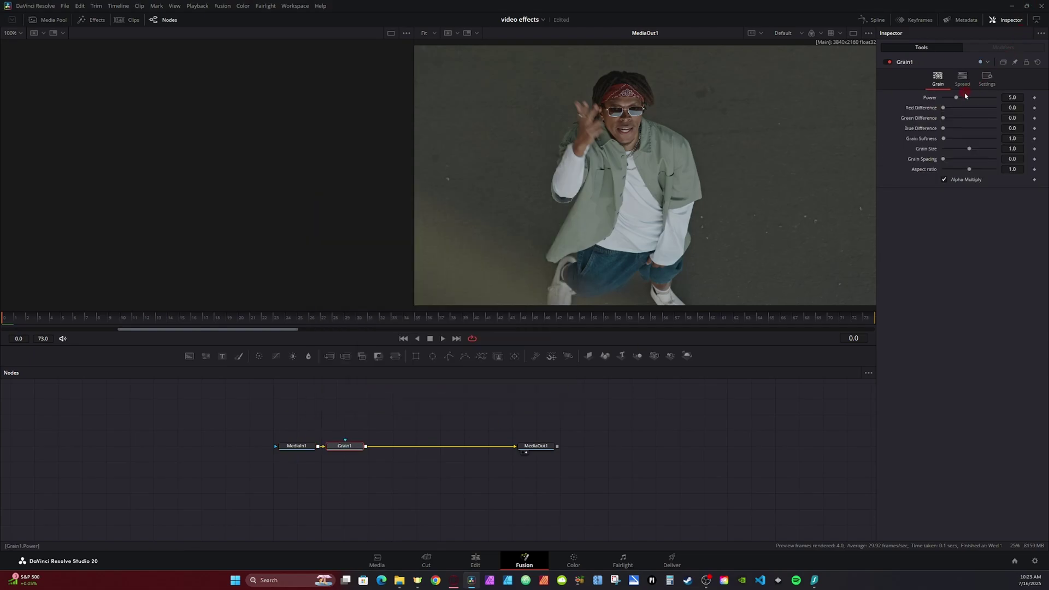
drag(977, 103, 990, 102)
click(475, 563)
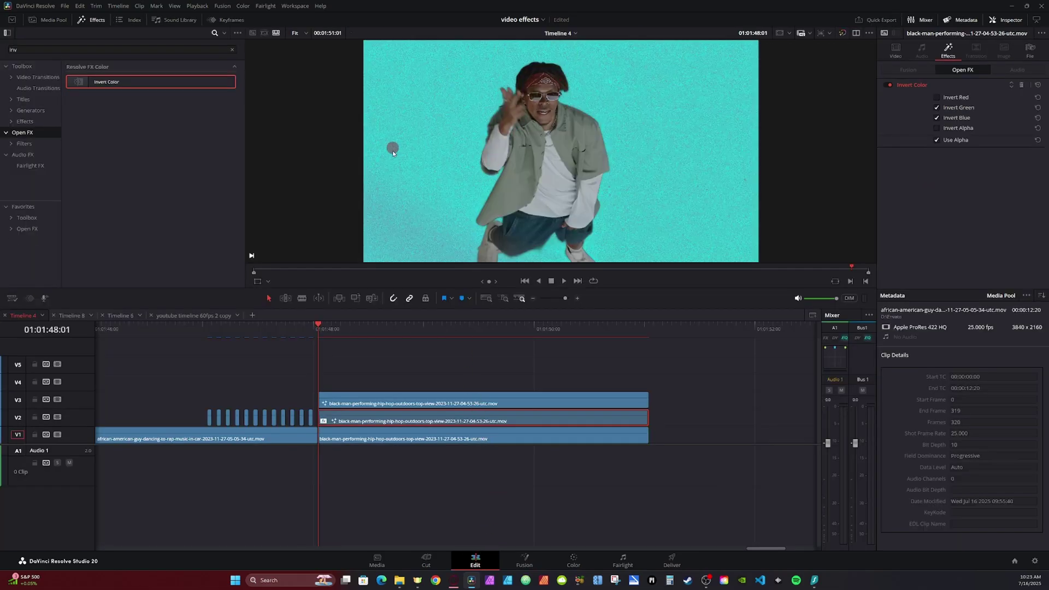
- Trim the inverted V2 clip shorter and shift its start later
drag(341, 419, 478, 421)
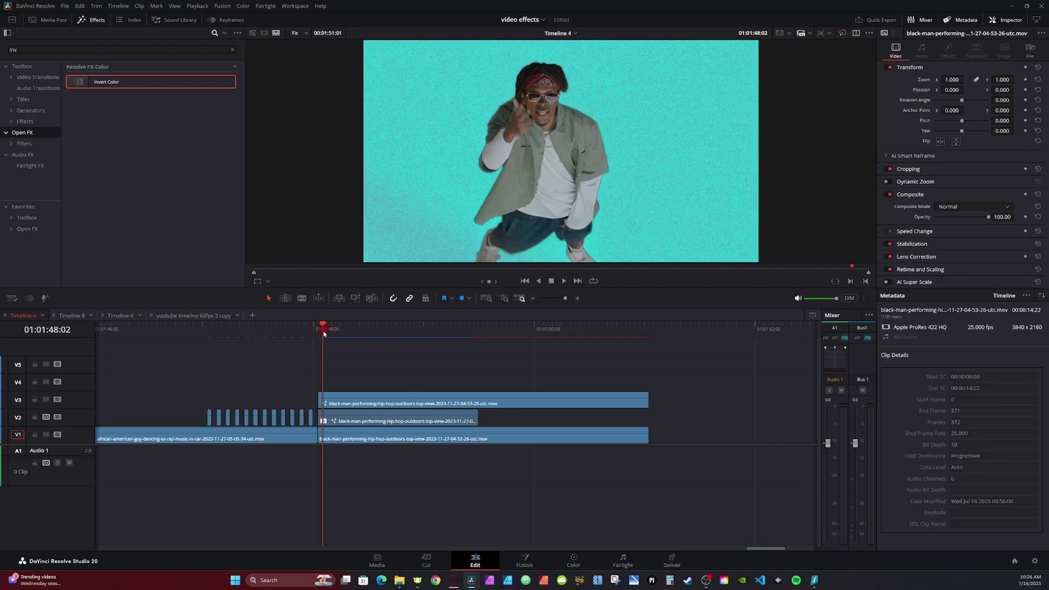
drag(324, 334, 319, 332)
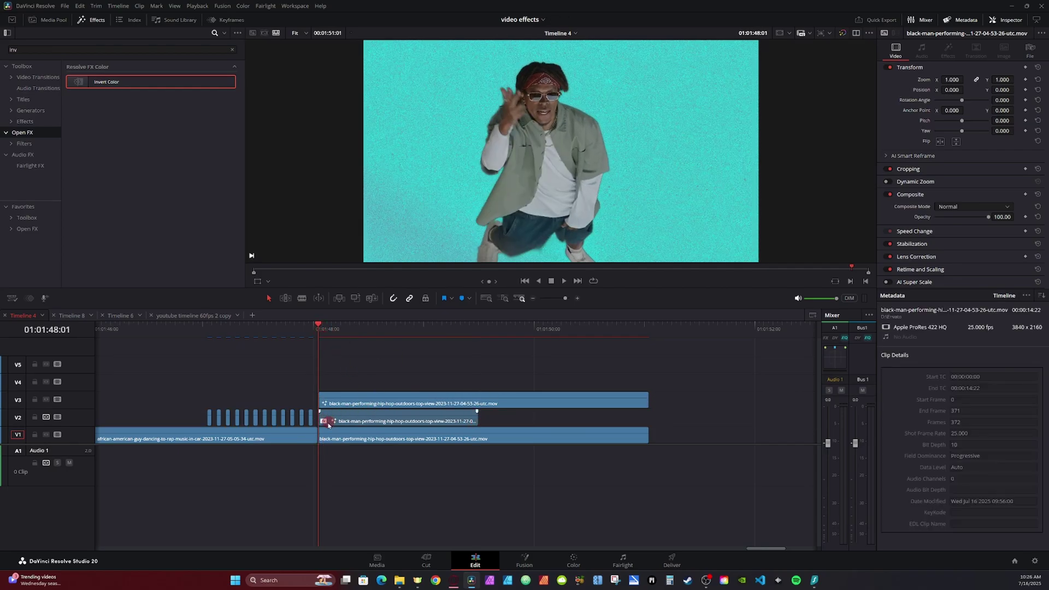
drag(332, 418, 355, 438)
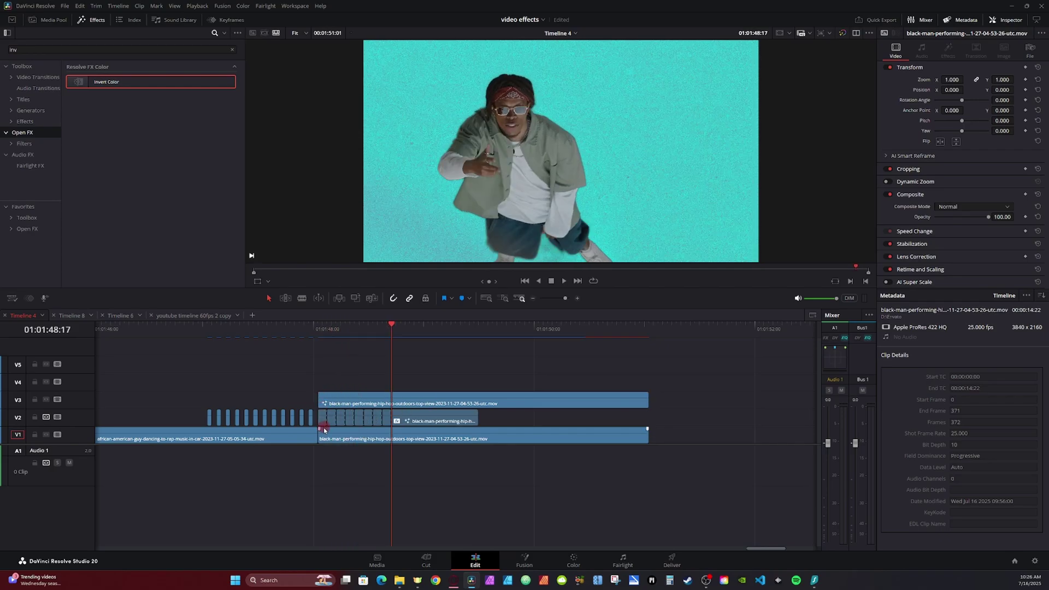
- Delete the leftover long V2 section, leaving short cyan pieces, and play back the flicker
click(334, 431)
click(331, 417)
ctrl+click(351, 418)
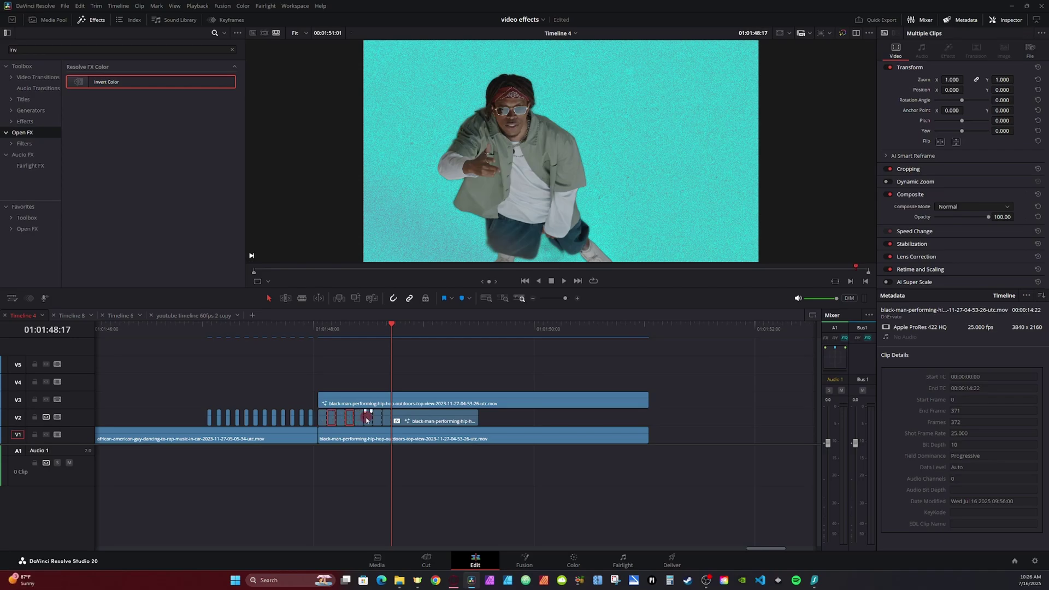
click(397, 419)
key(Delete)
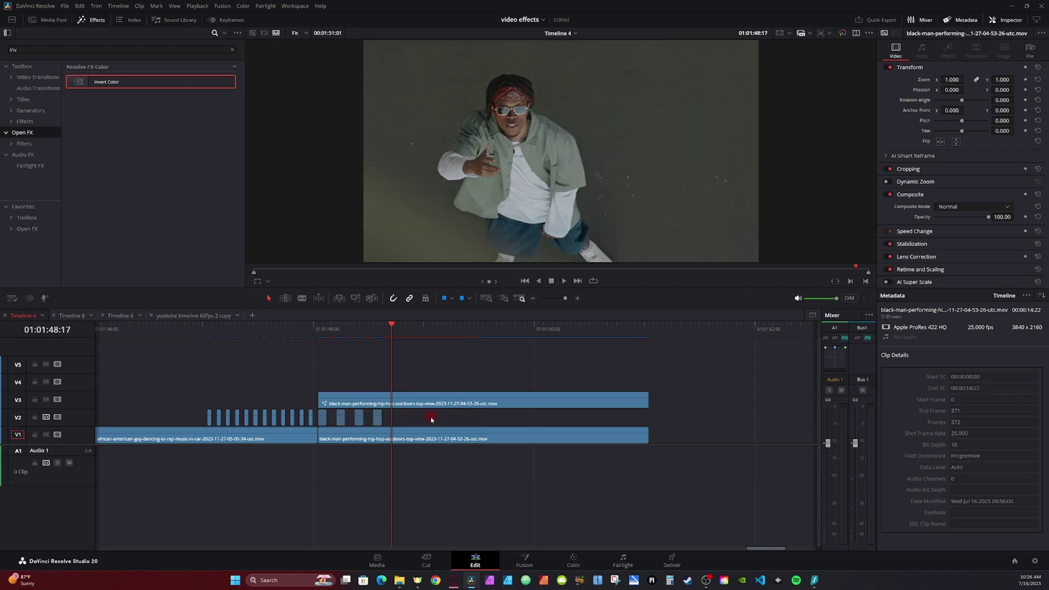
click(315, 331)
key(space)
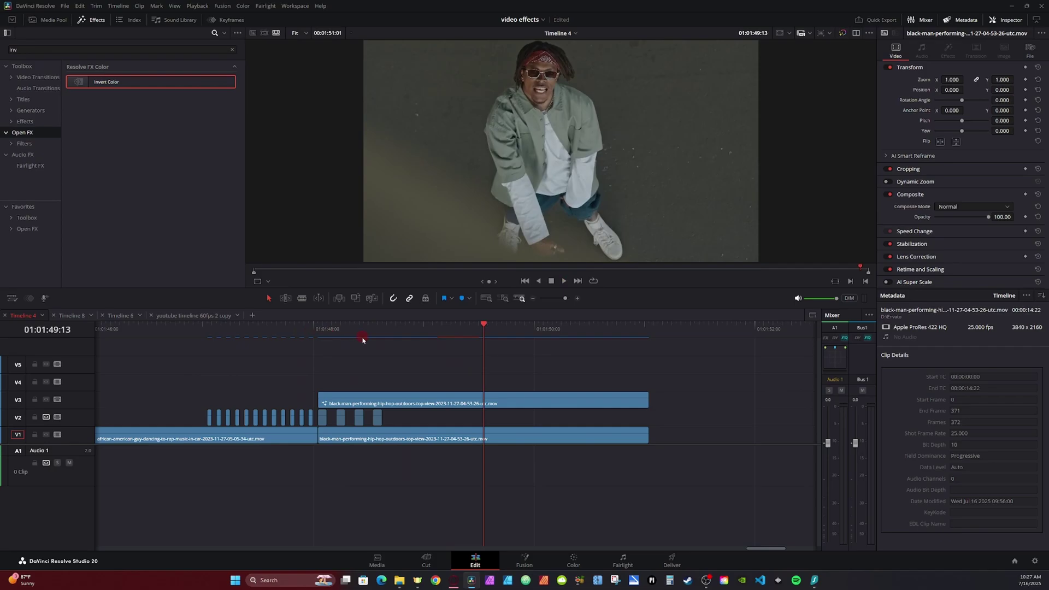
click(323, 329)
click(329, 418)
- Crop the first inverted-teal V2 flicker piece from the right
click(895, 157)
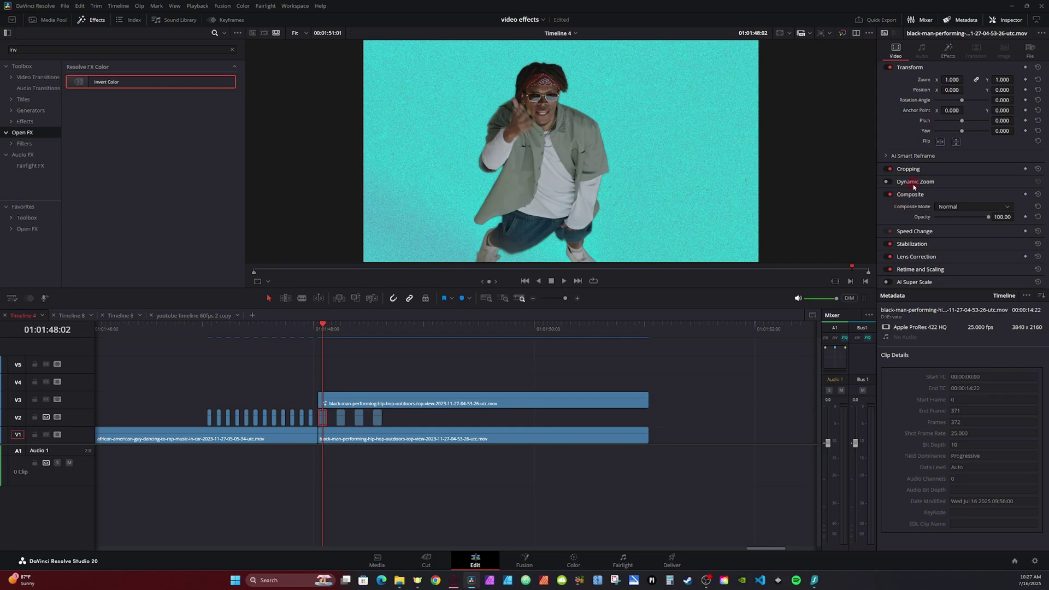
click(929, 169)
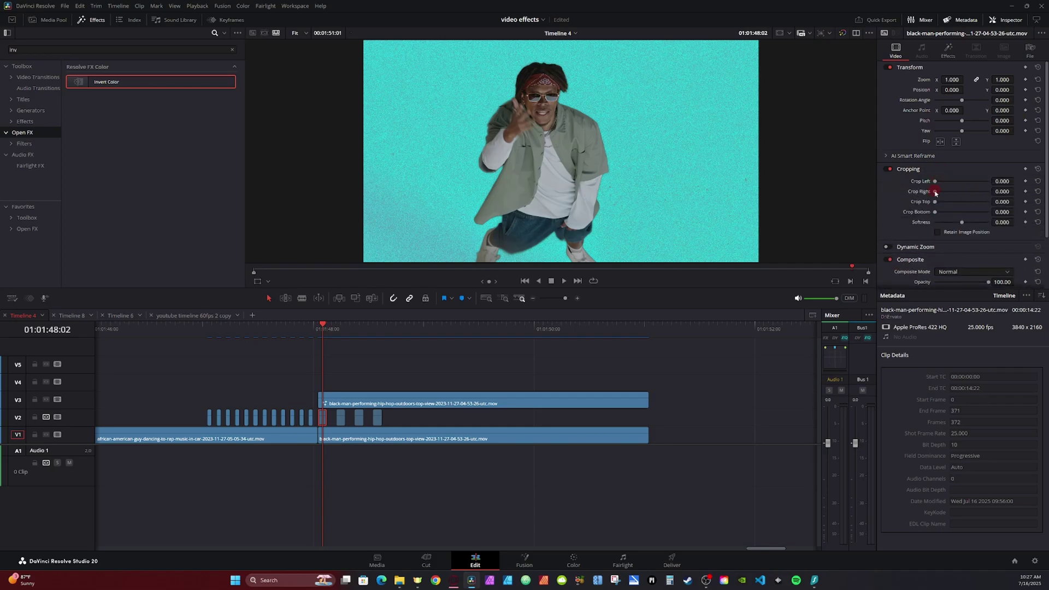
drag(936, 193, 971, 223)
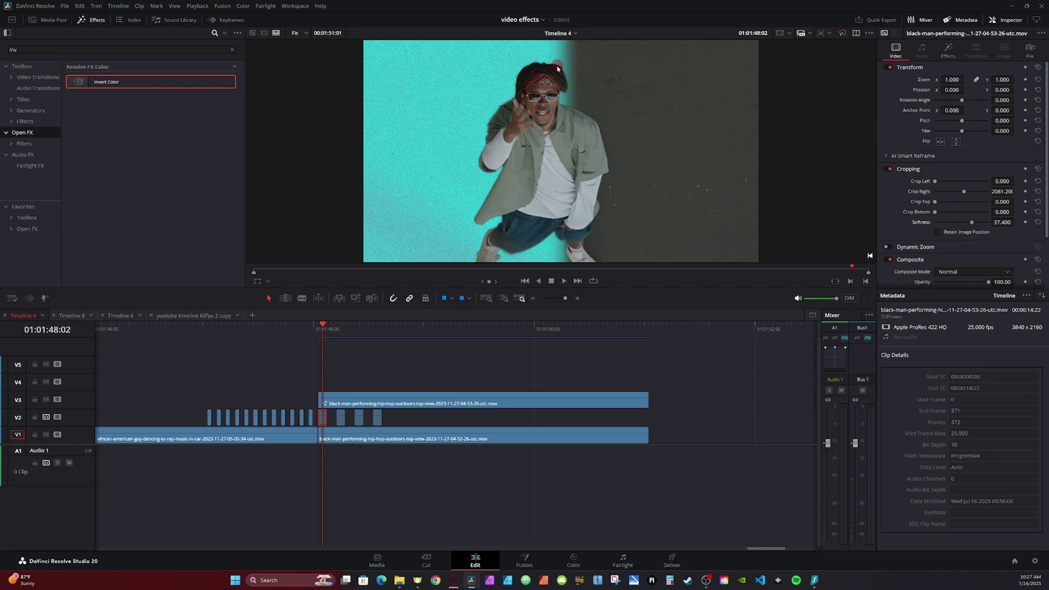
drag(982, 193, 985, 194)
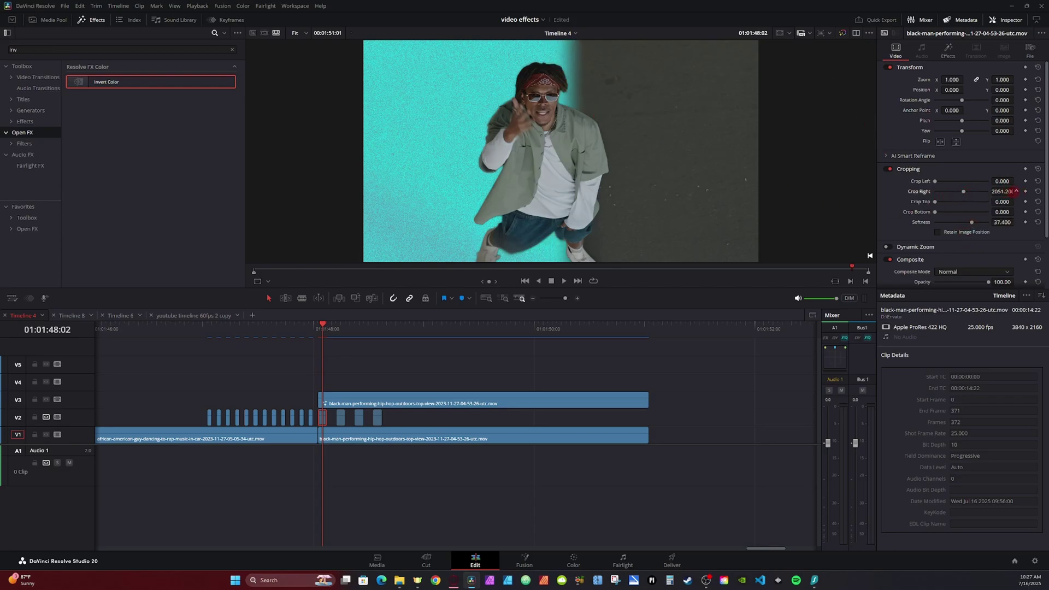
- Crop the second flicker segment from the top and the third from the left
click(338, 329)
click(341, 330)
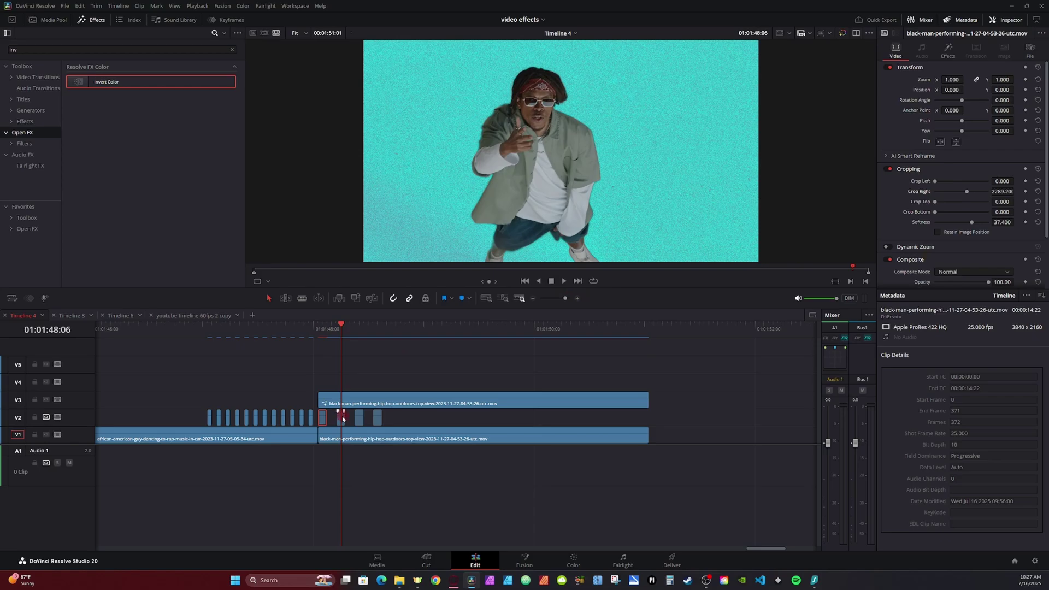
drag(935, 203, 998, 223)
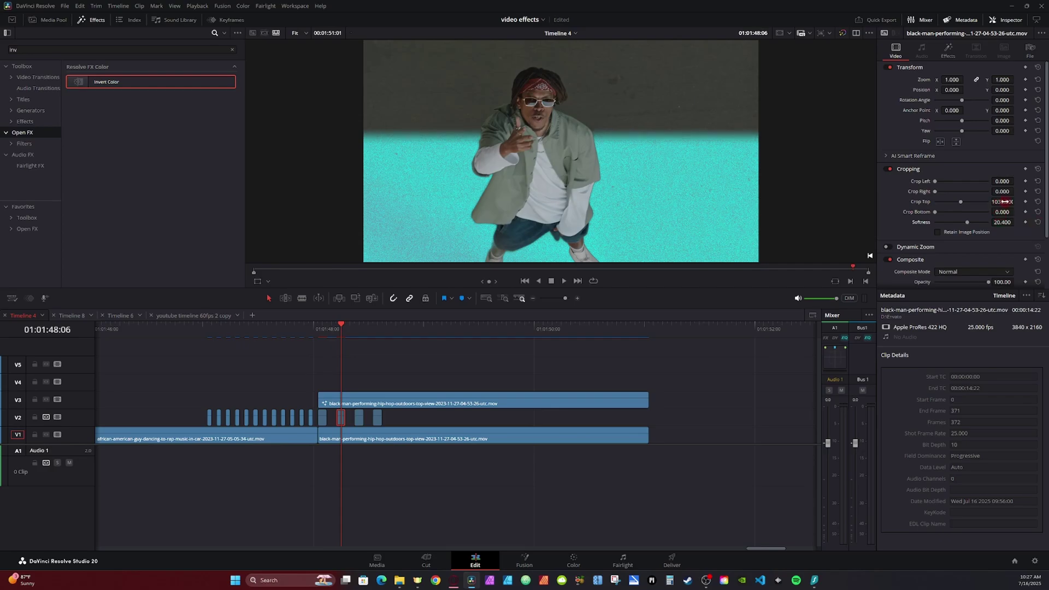
click(359, 333)
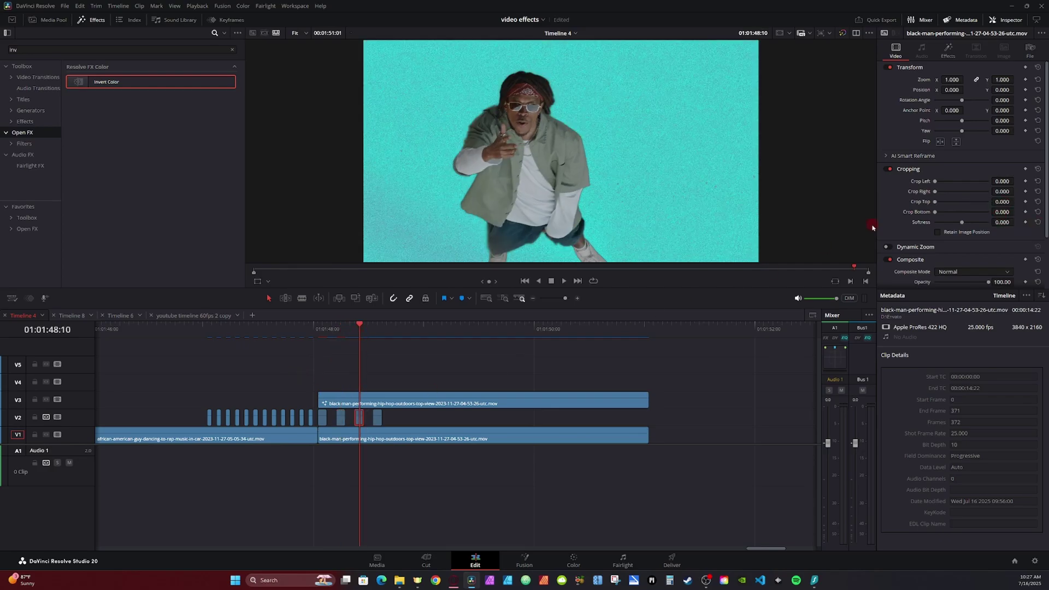
drag(936, 191, 958, 194)
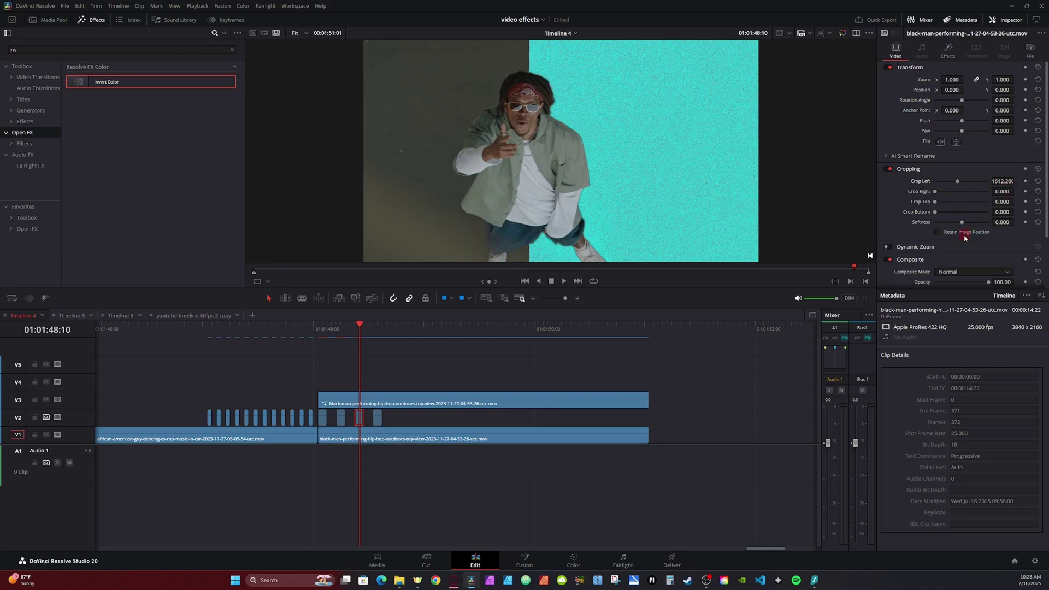
- Crop the last flicker clip to a centre strip with Softness 16.6, then play it back
key(Down)
drag(936, 192, 960, 192)
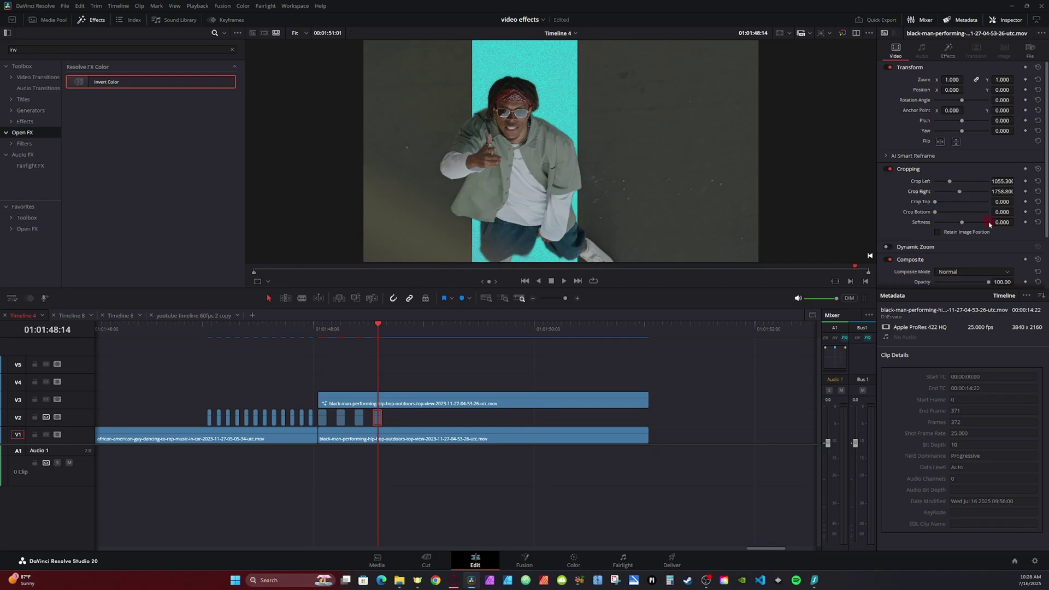
drag(987, 226, 998, 226)
key(/)
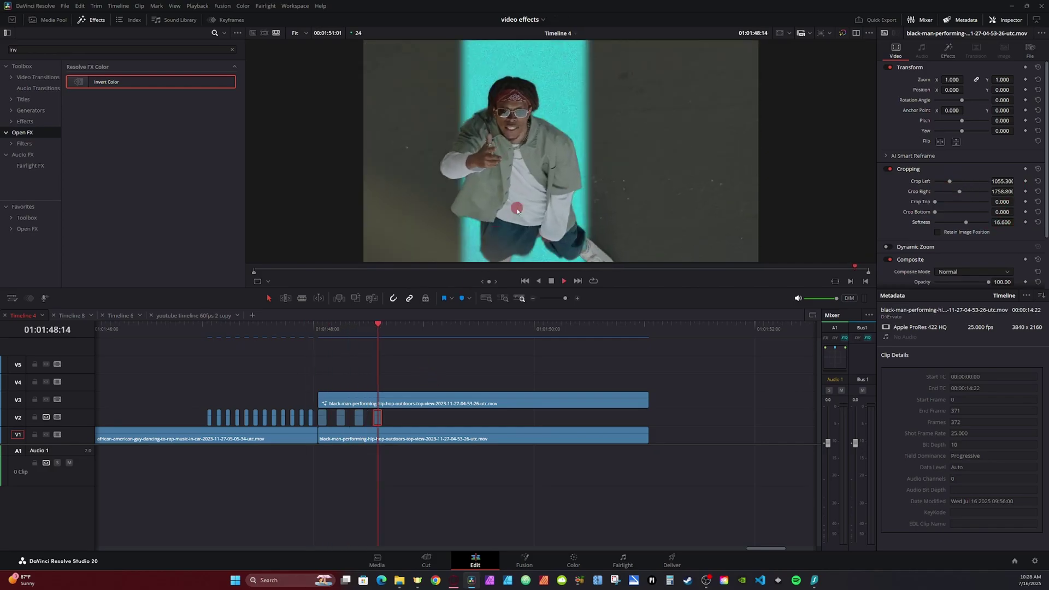
click(291, 331)
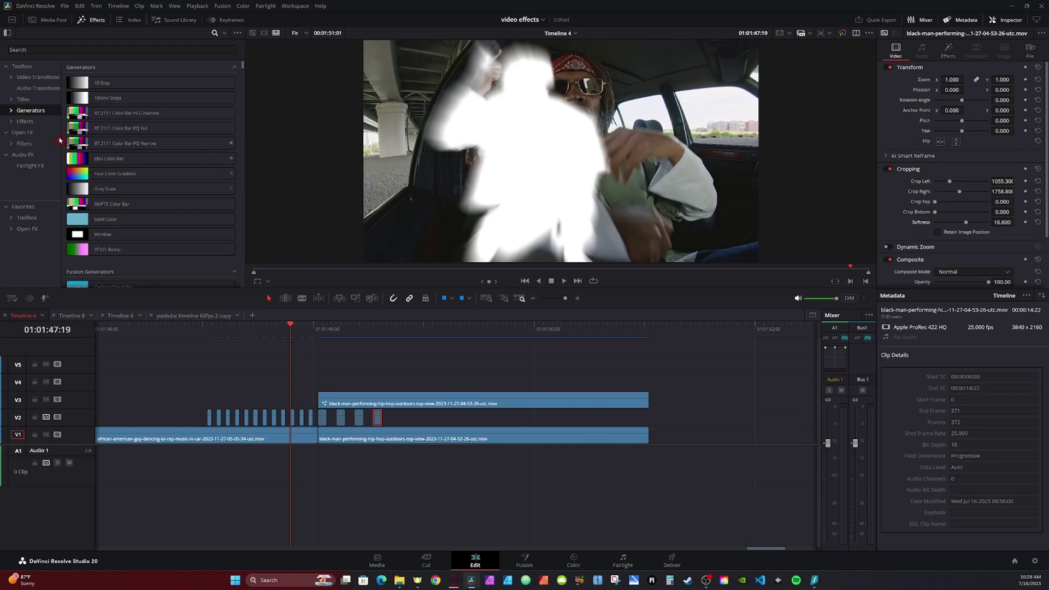
- Place an Adjustment Clip on V4 above the dancer, set it to 1 second and trim it shorter
click(25, 121)
drag(123, 83, 380, 390)
key(ctrl+d)
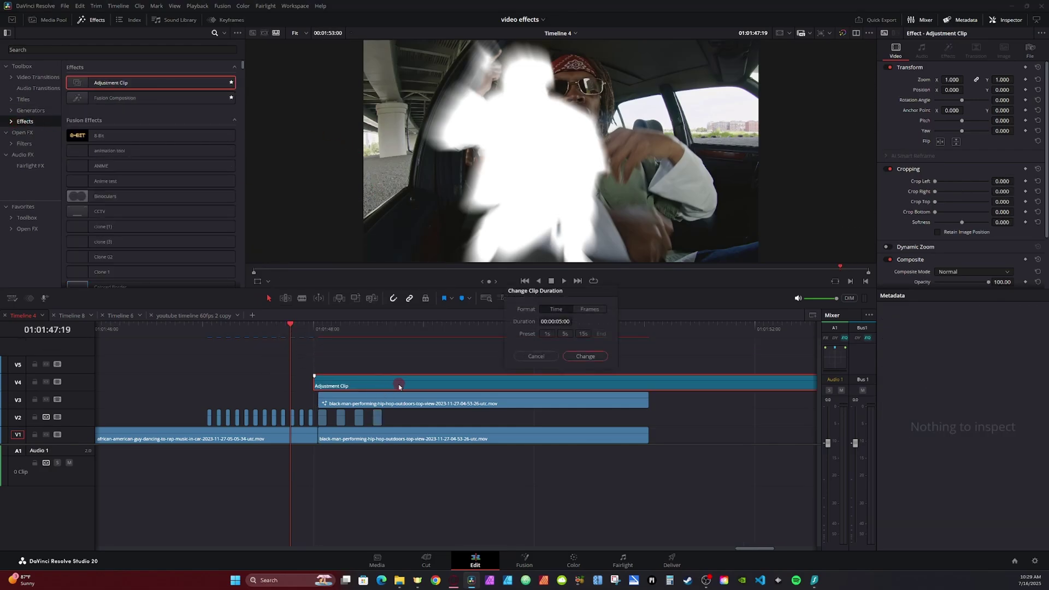
click(547, 334)
click(585, 356)
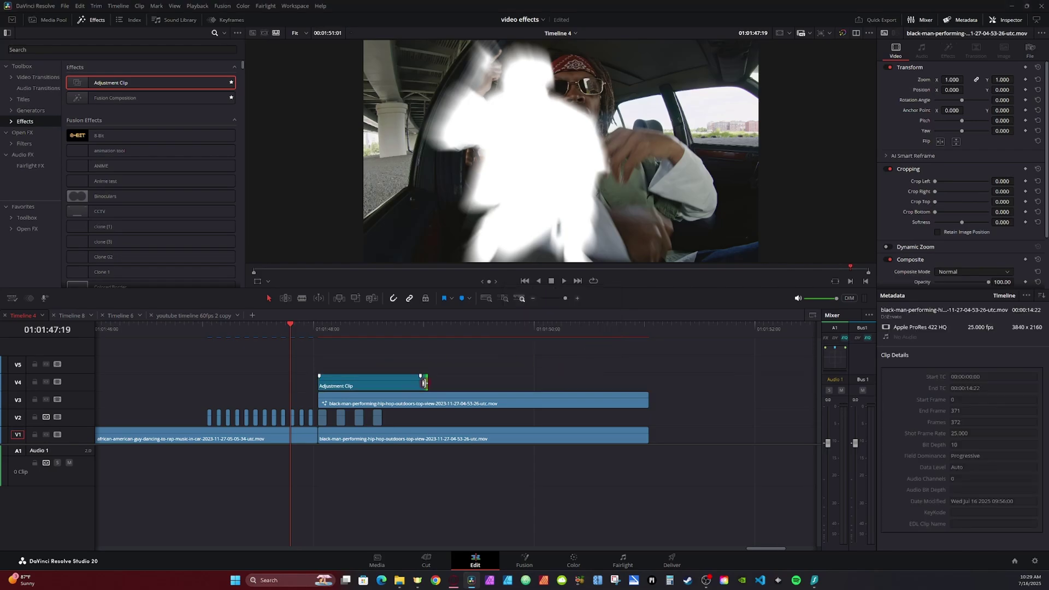
drag(424, 383, 382, 382)
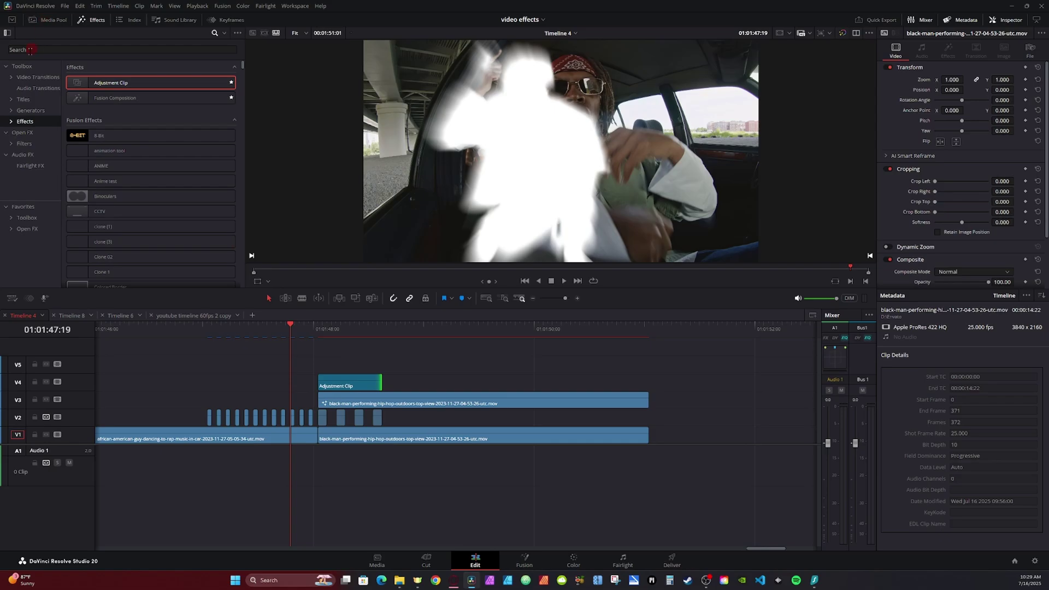
- Search effects for 'rumb' and drop Rumble Pack onto the adjustment clip
click(23, 66)
click(54, 50)
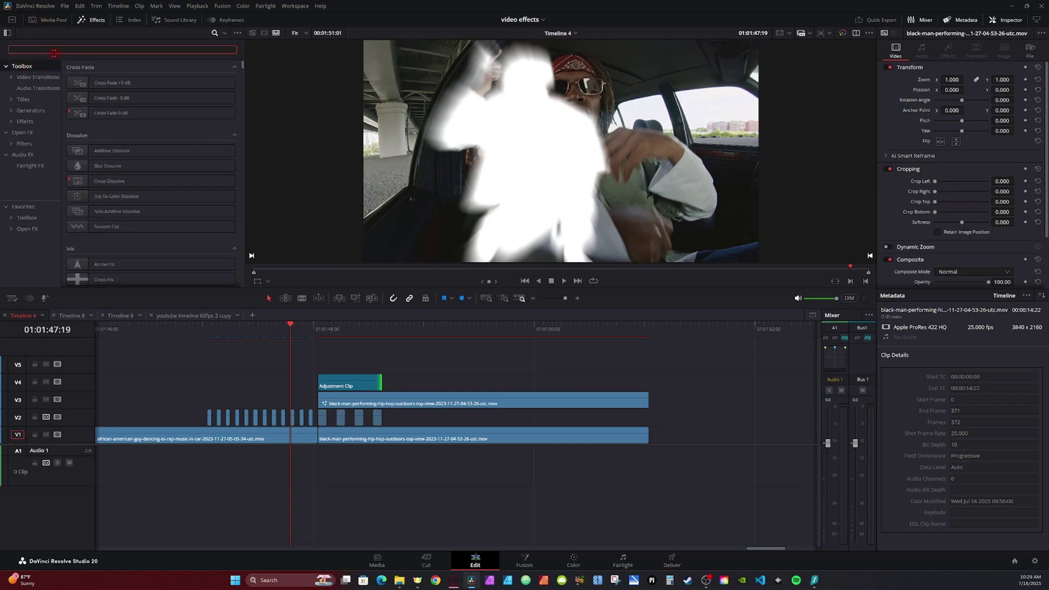
text(rumb)
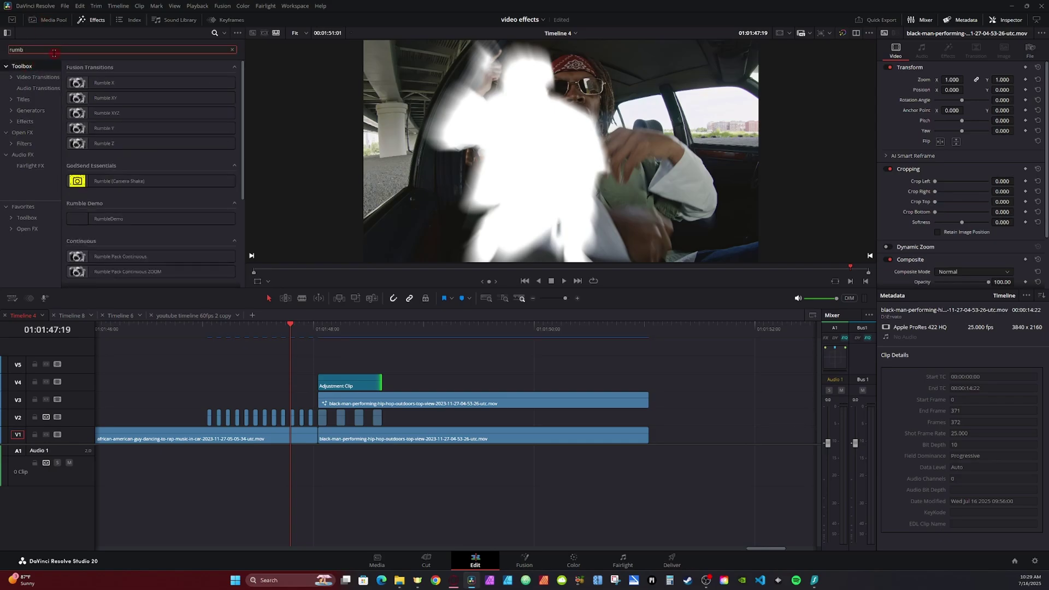
scroll(128, 84, down, 4)
drag(106, 205, 331, 383)
- Turn Rumble Pack Flash off, set Flash Strength 0.0 and Rumble Speed 1.984, then preview
click(351, 343)
click(949, 49)
click(967, 177)
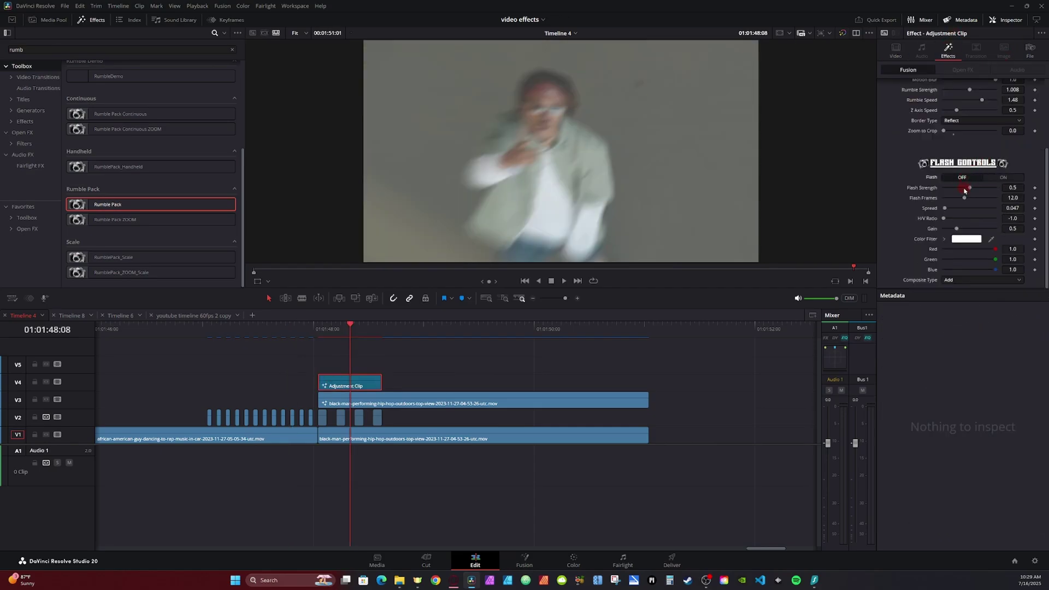
drag(967, 189, 905, 194)
scroll(990, 194, up, 3)
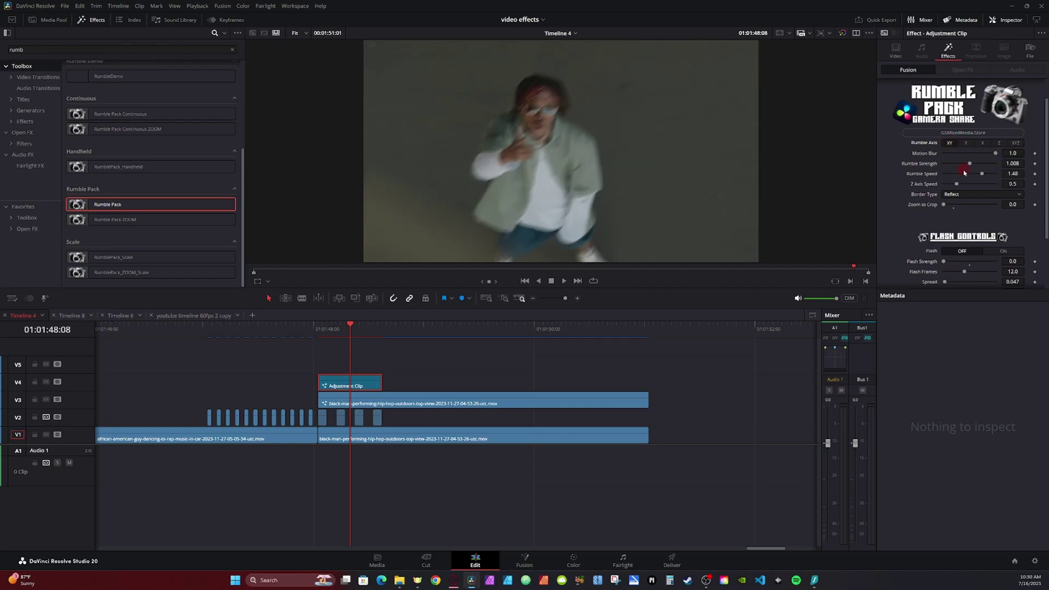
mouse_move(982, 173)
mouse_down()
mouse_move(995, 173)
mouse_move(982, 168)
mouse_up()
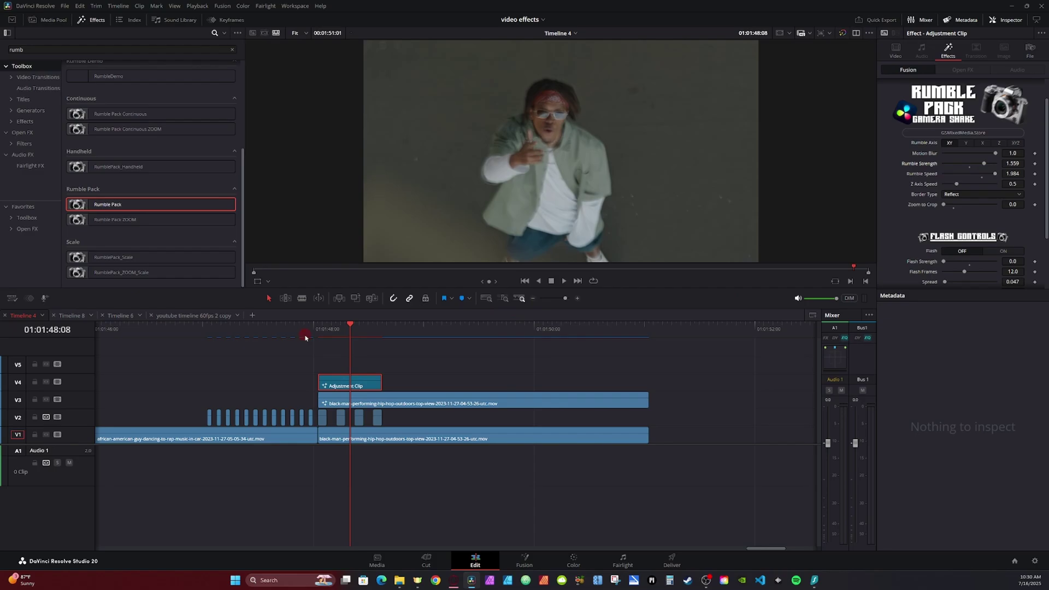
click(196, 335)
key(space)
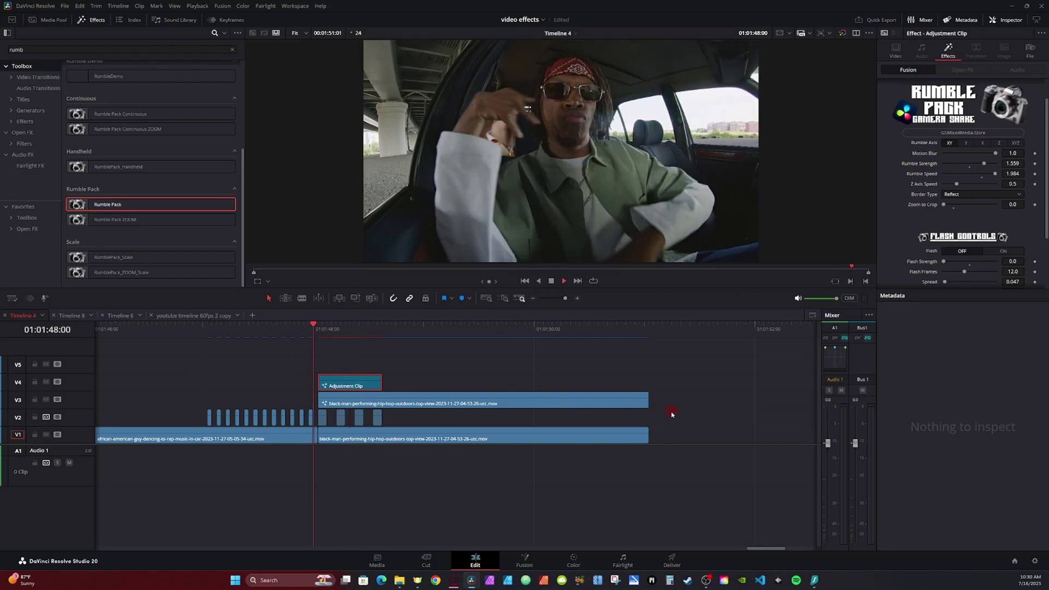
key(space)
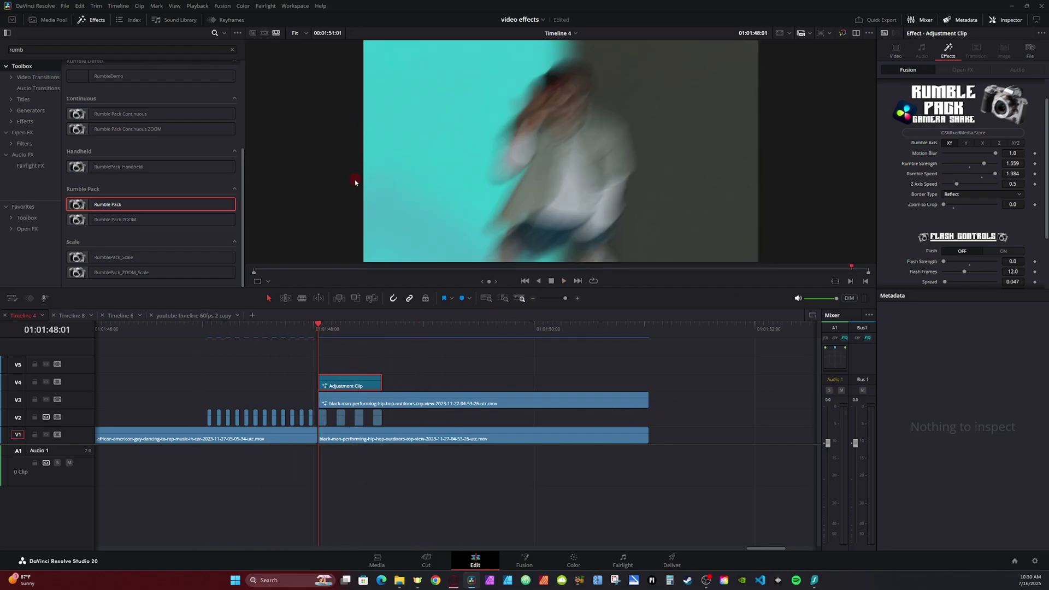
- Search Open FX for 'cam' and apply Camera Shake to the adjustment clip
click(33, 132)
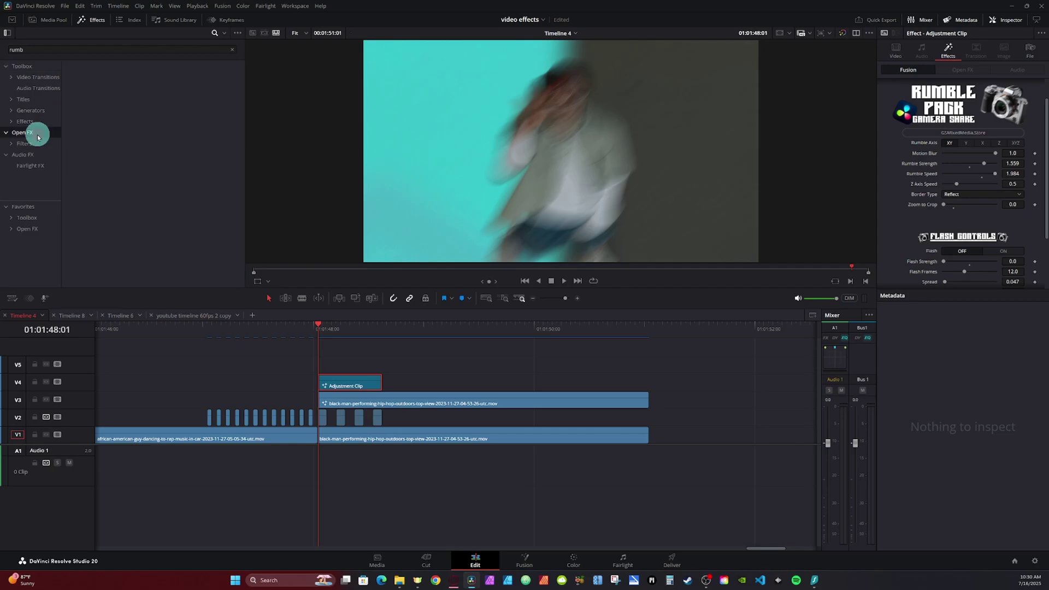
click(59, 54)
key(ctrl+a)
text(cam)
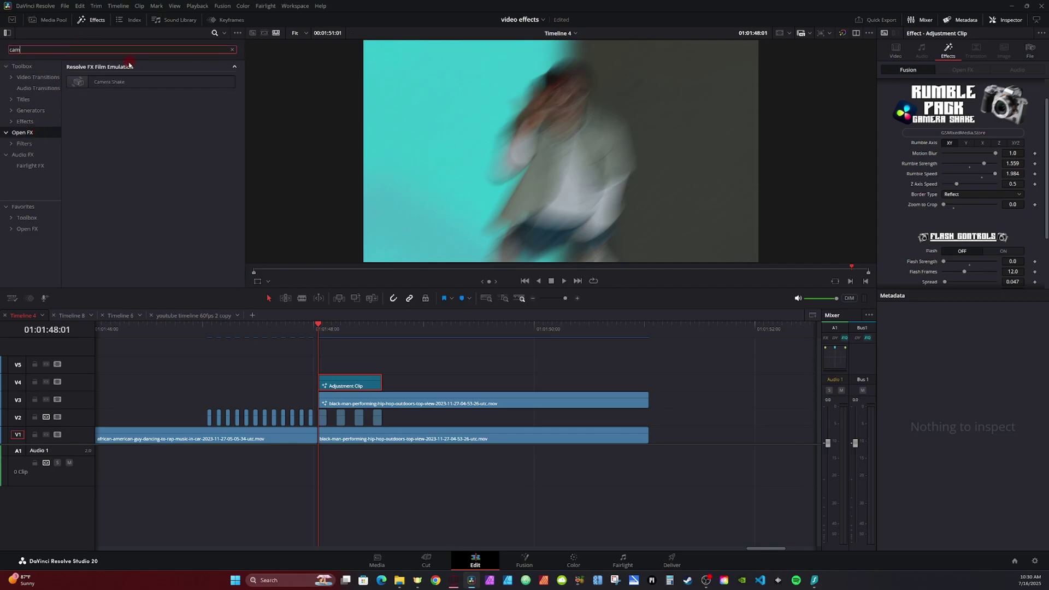
drag(109, 82, 349, 385)
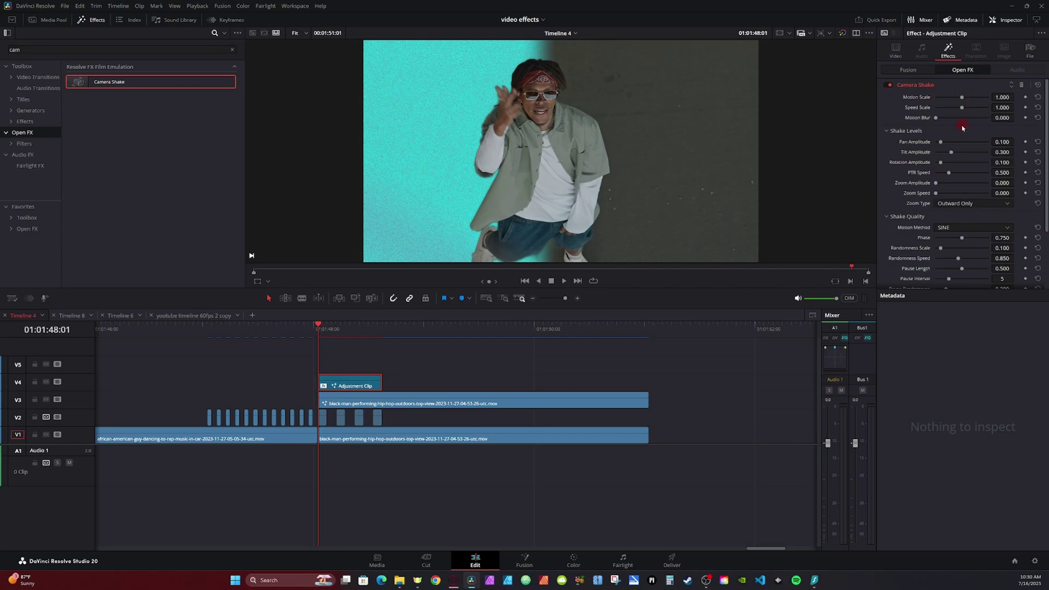
- Set Camera Shake Motion Scale to 2.000 at 01:01:48:08 and play from the clip's start
click(350, 332)
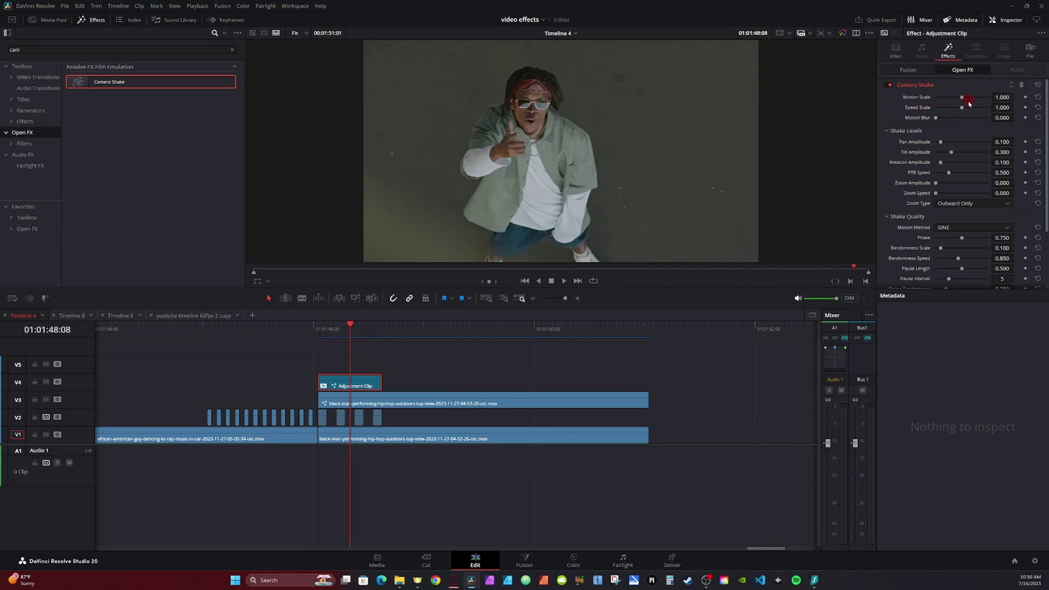
drag(969, 104, 999, 100)
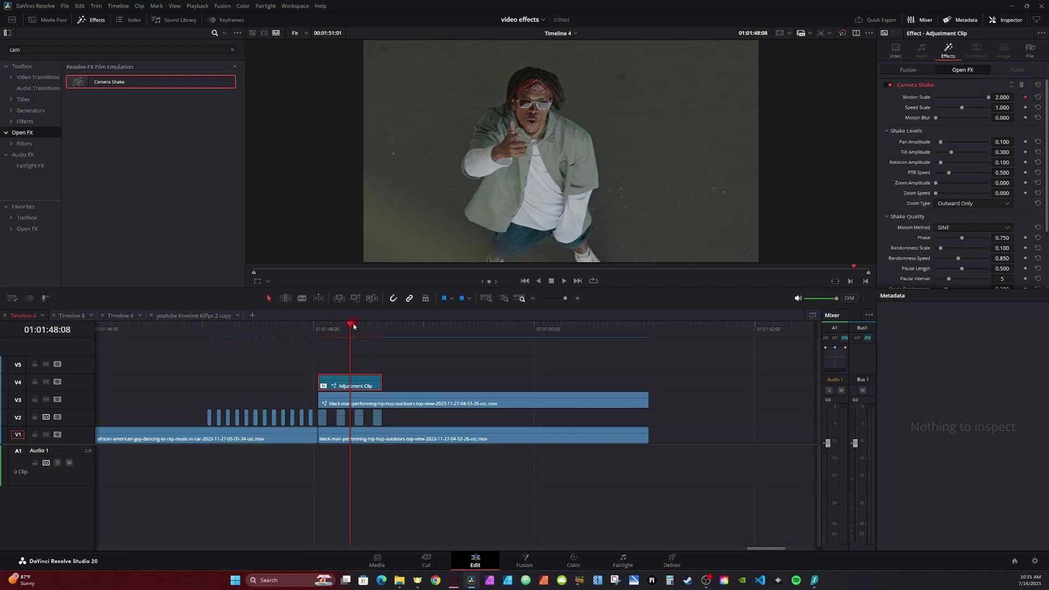
drag(354, 326, 318, 326)
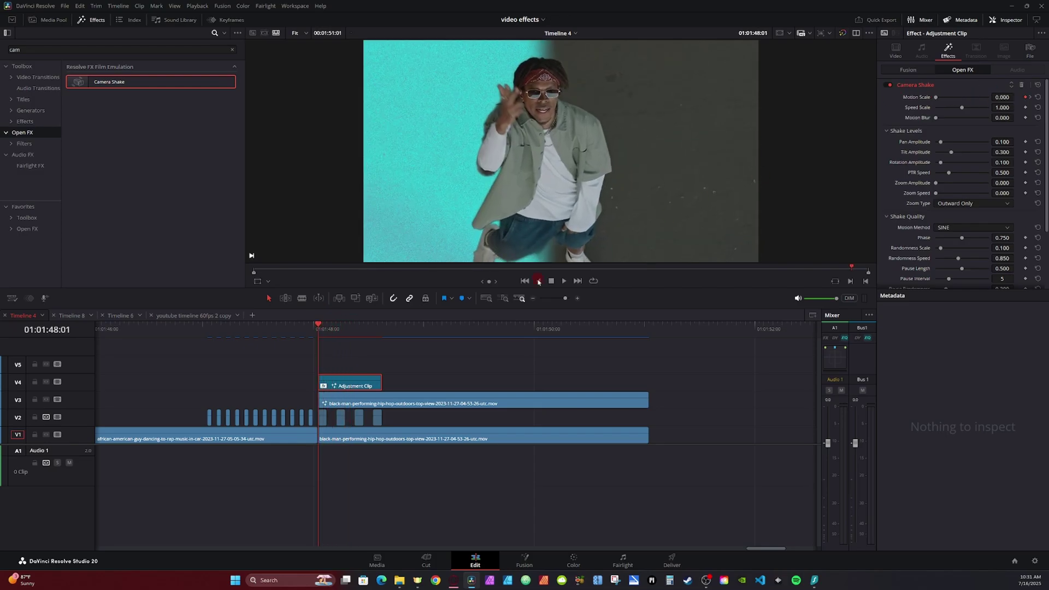
key(space)
- Keyframe Motion Scale to about 1.256 and replay the shake from the start
drag(989, 98, 966, 100)
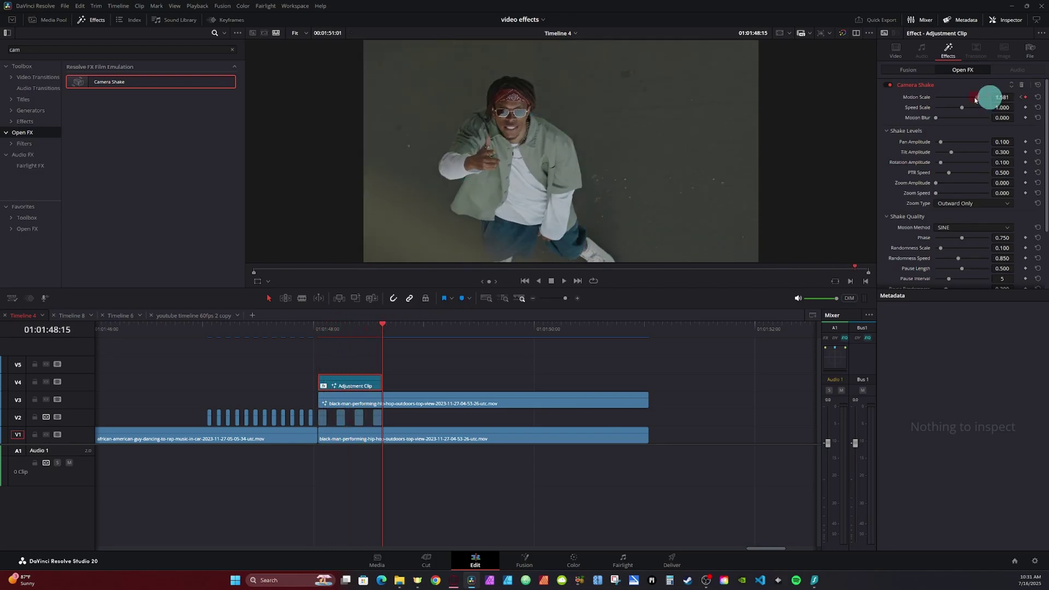
key(Left)
key(Left)
key(Left)
key(Left)
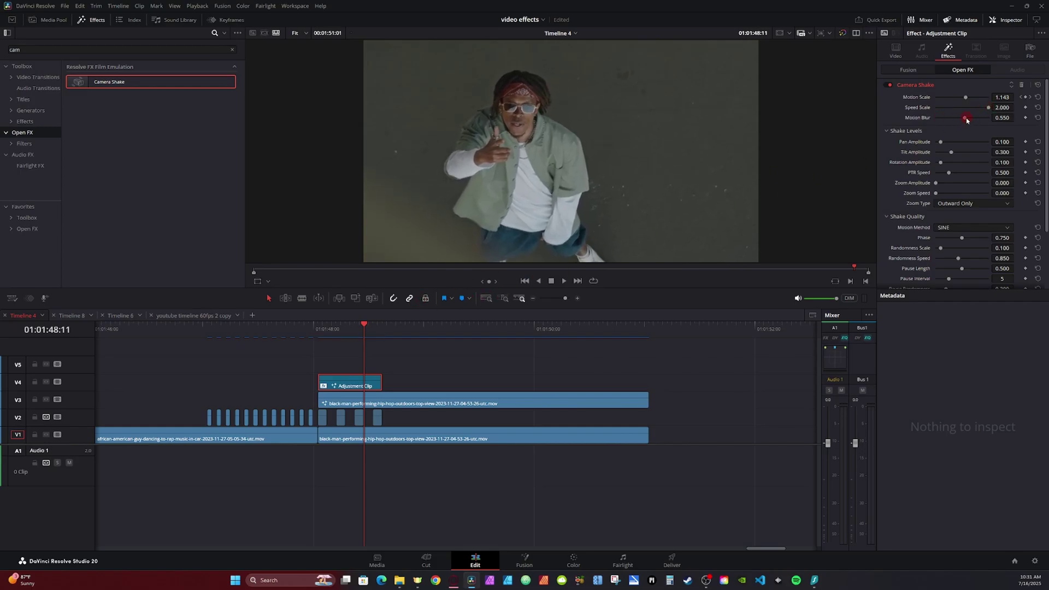
click(315, 327)
key(space)
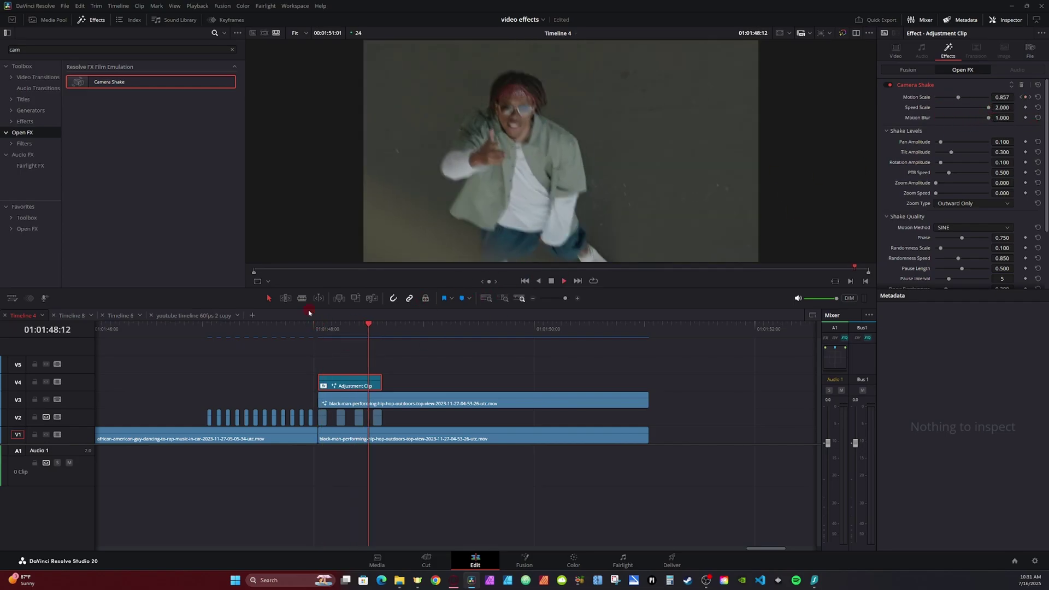
click(316, 327)
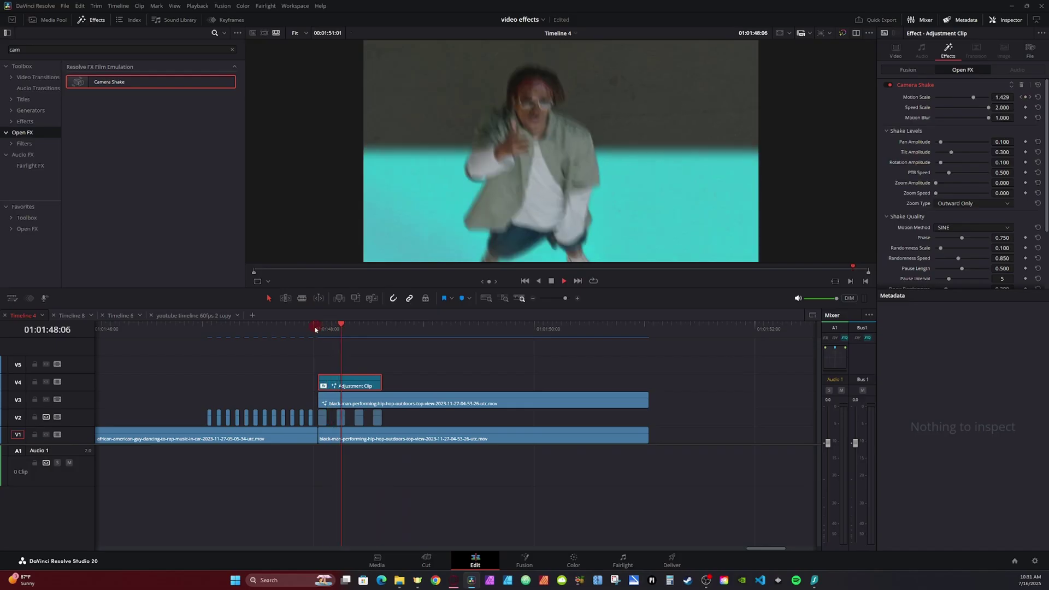